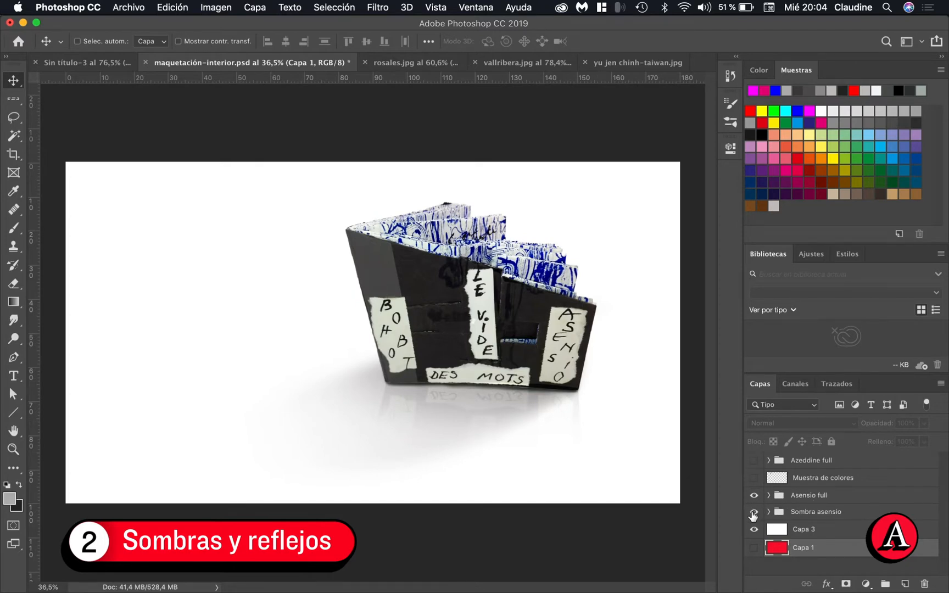
# Hide the Sombra asensio group and create a new empty path
pyautogui.click(754, 515)
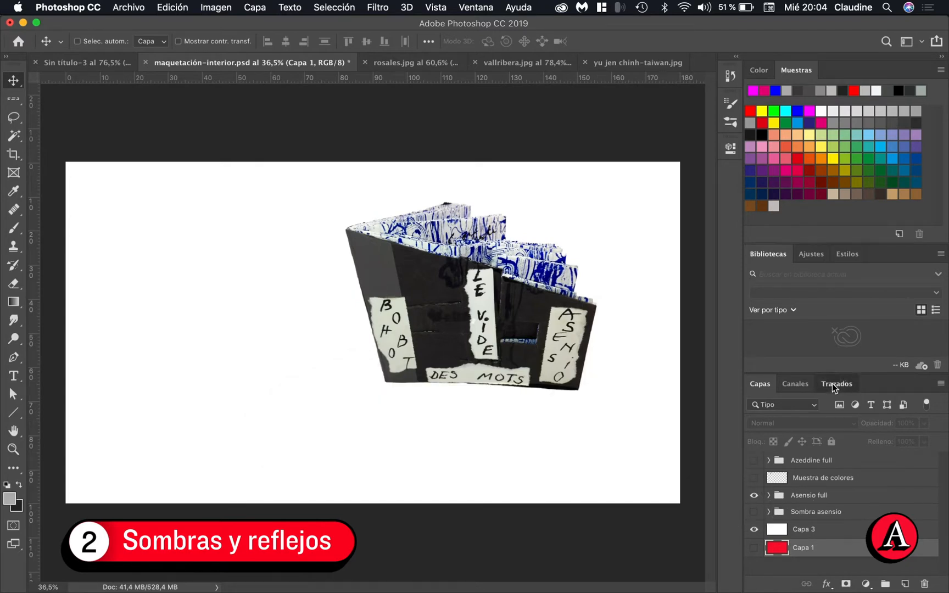
pyautogui.click(835, 385)
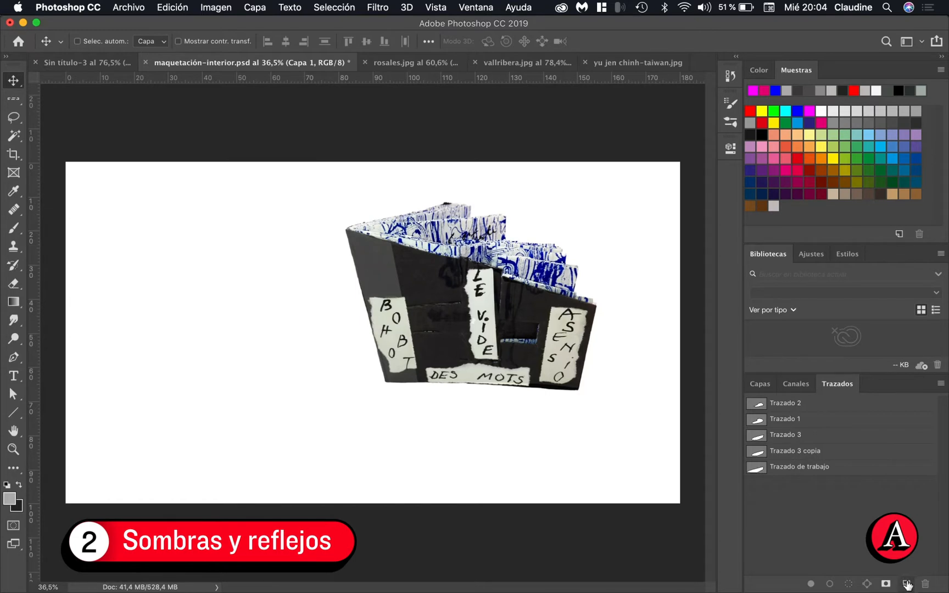
pyautogui.click(907, 584)
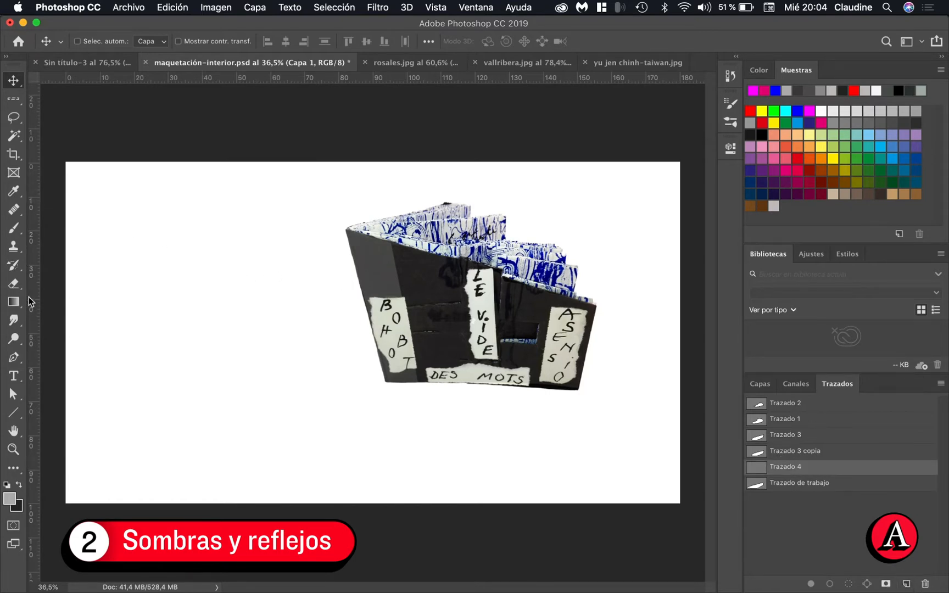
# Draw the shadow's lower outline with the Pen tool, from the book's bottom-right corner diagonally down and curving around to the lower left
pyautogui.click(15, 358)
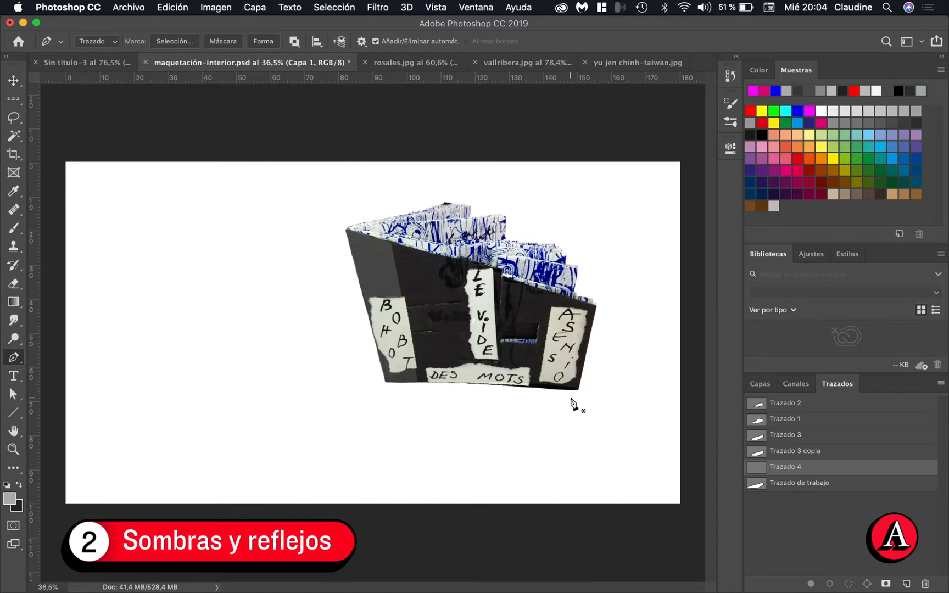
pyautogui.scroll(3, 572, 401)
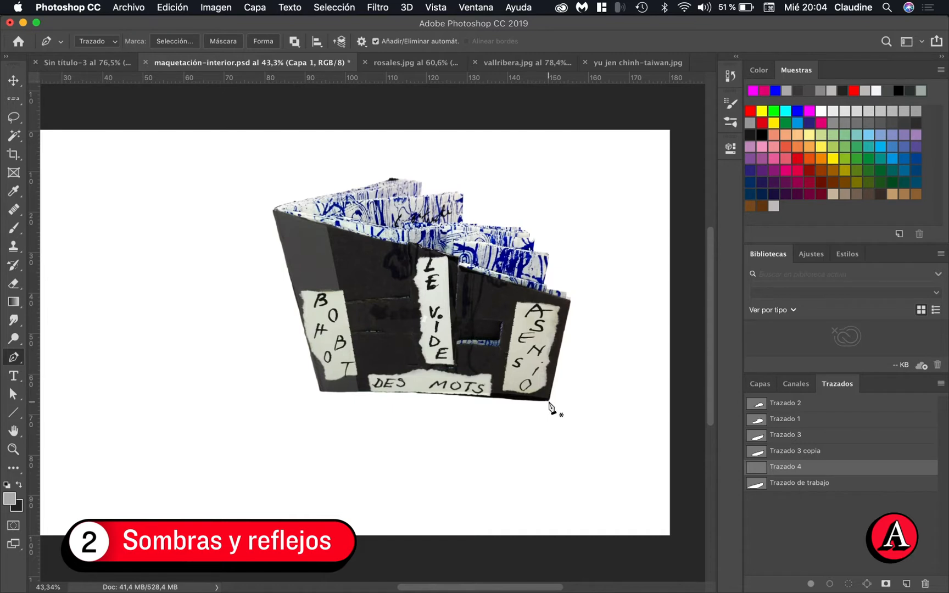
pyautogui.moveTo(549, 400); pyautogui.dragTo(526, 420)
pyautogui.click(426, 484)
pyautogui.moveTo(426, 484); pyautogui.dragTo(408, 497)
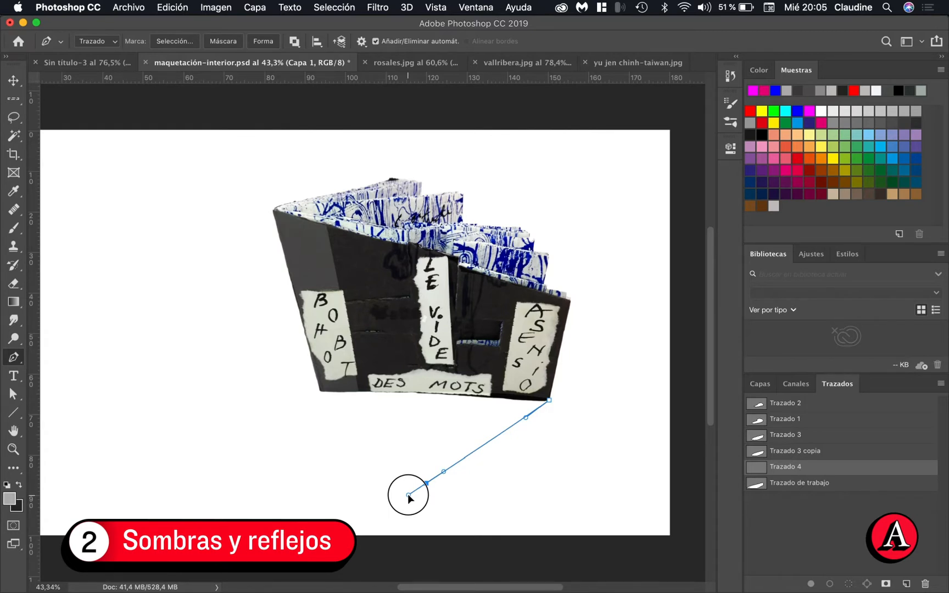
pyautogui.moveTo(408, 497); pyautogui.dragTo(409, 498)
pyautogui.click(267, 495)
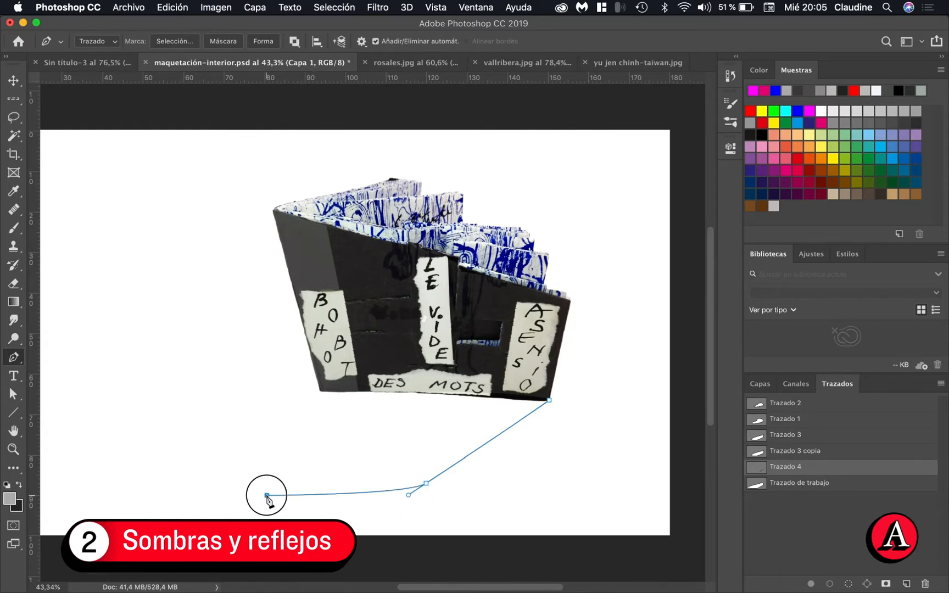
pyautogui.moveTo(267, 496); pyautogui.dragTo(181, 489)
pyautogui.moveTo(206, 409); pyautogui.dragTo(255, 389)
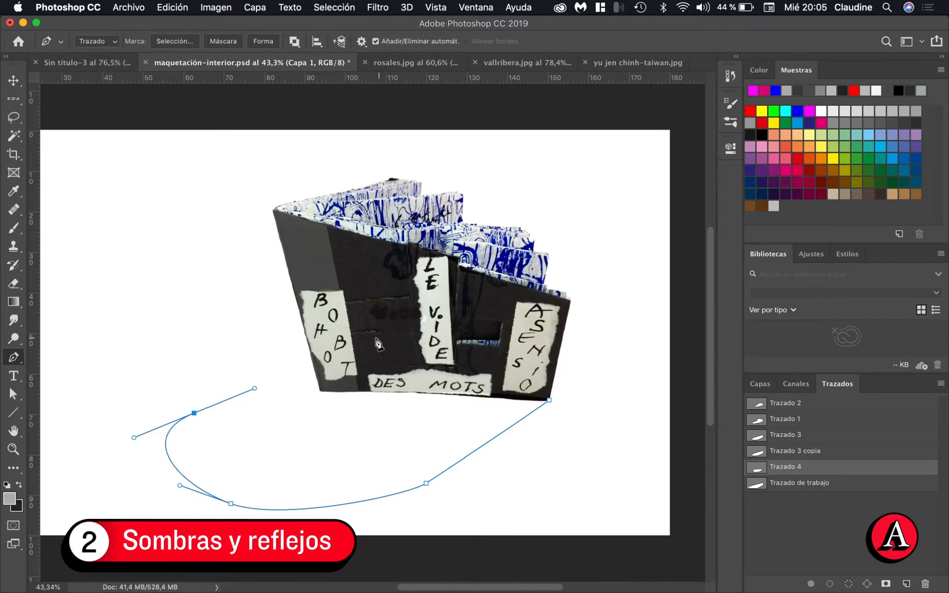
# Continue the shadow outline across the book's cover to its right edge and close the path at the bottom-right corner
pyautogui.click(377, 332)
pyautogui.moveTo(378, 334); pyautogui.dragTo(409, 335)
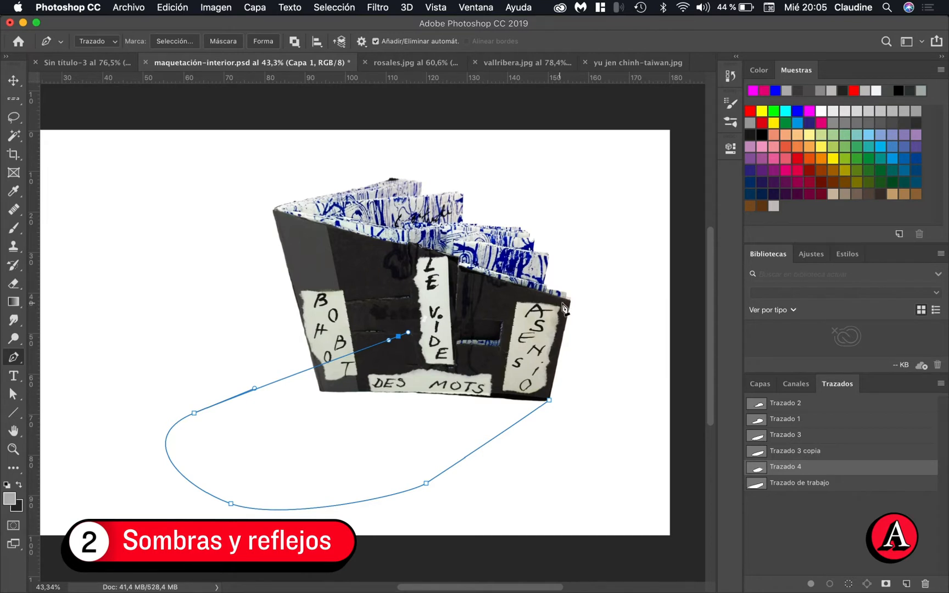
pyautogui.moveTo(567, 302); pyautogui.dragTo(588, 273)
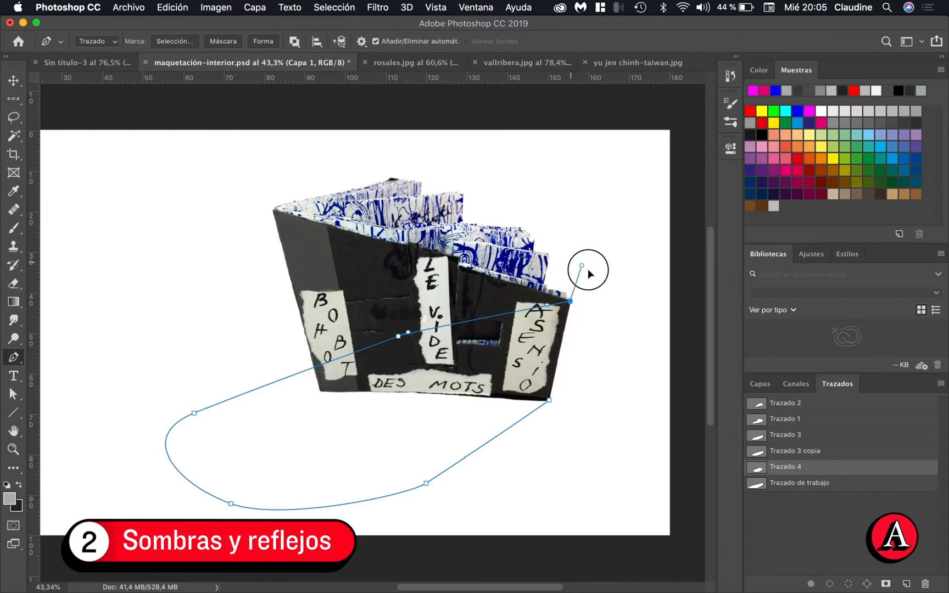
pyautogui.moveTo(570, 330)
pyautogui.mouseDown()
pyautogui.moveTo(574, 322)
pyautogui.moveTo(564, 333)
pyautogui.mouseUp()
pyautogui.click(550, 400)
# Straighten the path segment along the book's right edge by adjusting the bottom-right corner's direction handle
pyautogui.press('z')
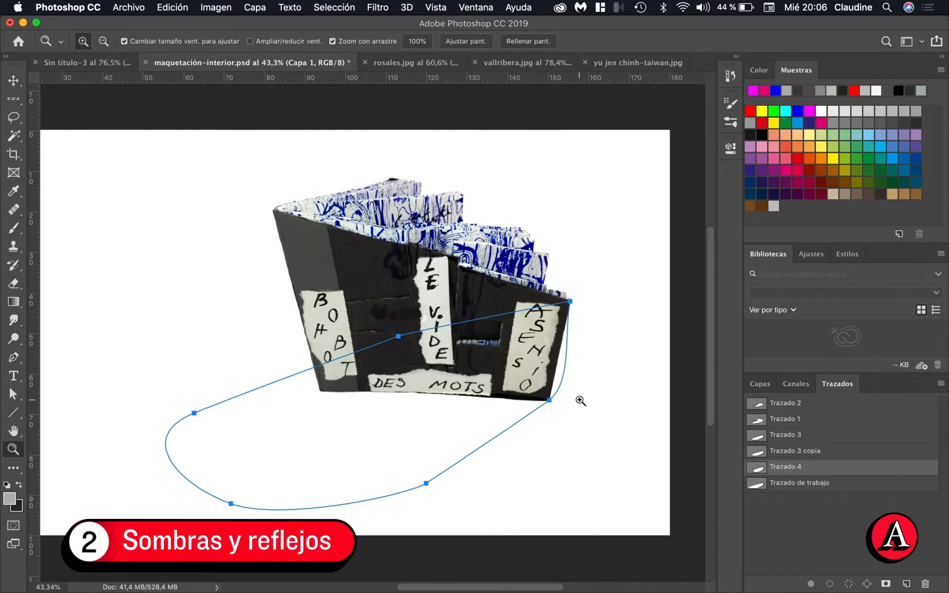
pyautogui.press('a')
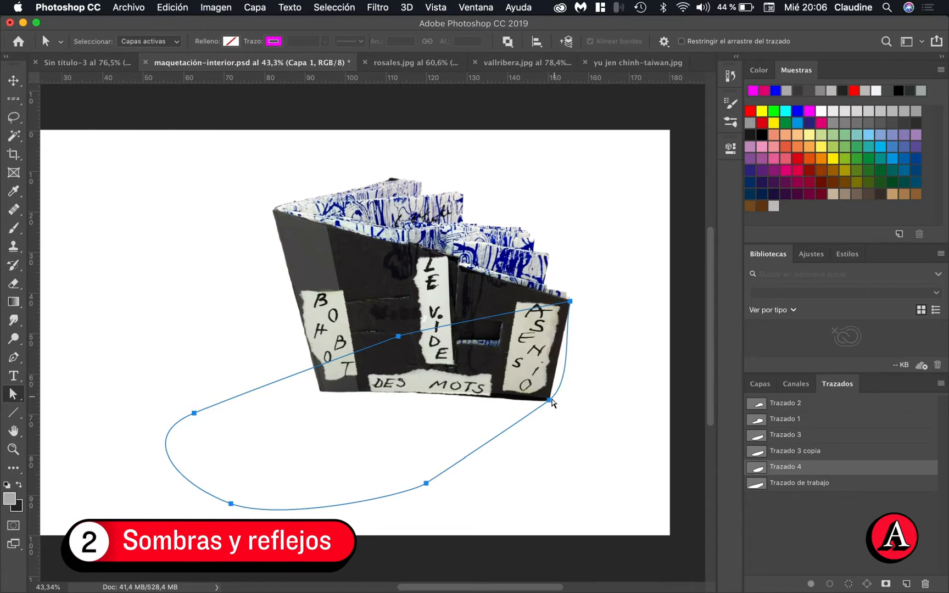
pyautogui.click(550, 400)
pyautogui.moveTo(572, 383); pyautogui.dragTo(559, 350)
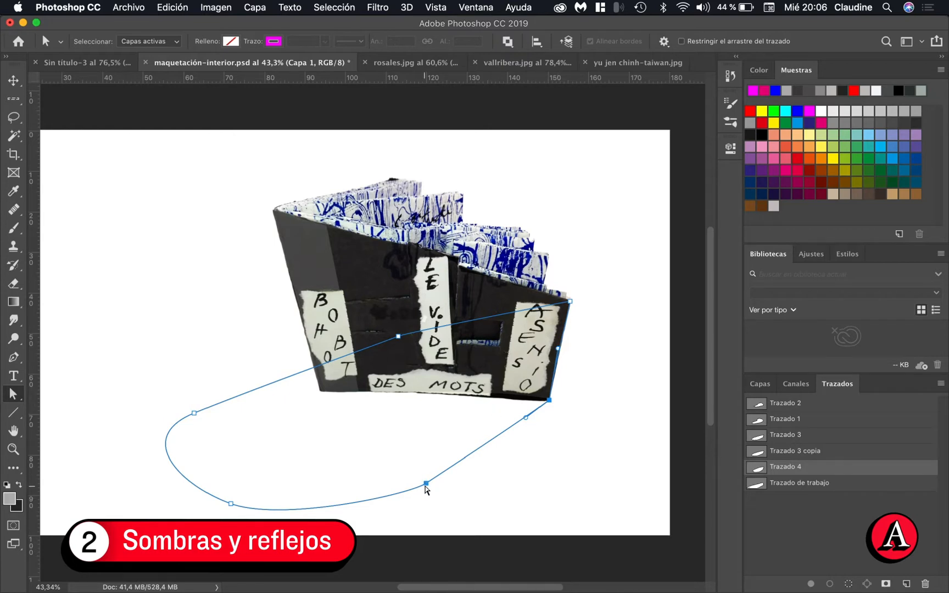
# Smooth the shadow outline's lower and left curves by repositioning their anchor points and direction handles
pyautogui.click(427, 484)
pyautogui.click(231, 504)
pyautogui.moveTo(282, 520); pyautogui.dragTo(327, 510)
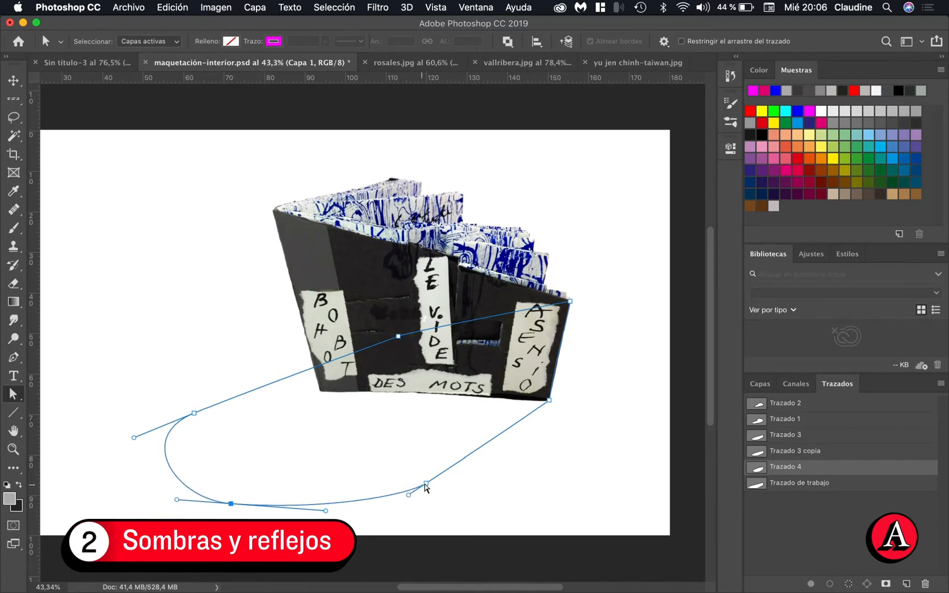
pyautogui.moveTo(426, 485); pyautogui.dragTo(319, 513)
pyautogui.click(231, 504)
pyautogui.moveTo(231, 503); pyautogui.dragTo(215, 503)
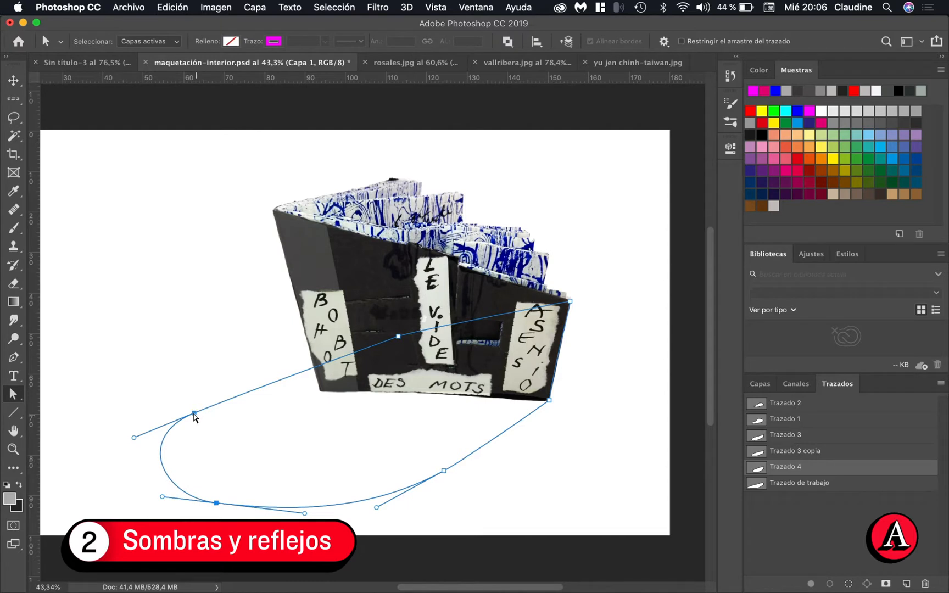
pyautogui.moveTo(195, 413); pyautogui.dragTo(210, 413)
pyautogui.click(217, 503)
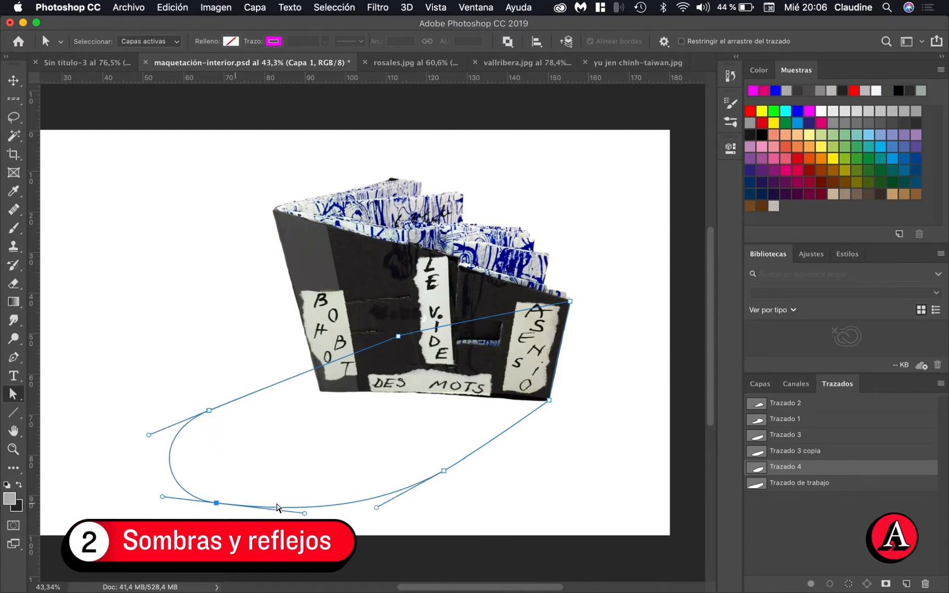
pyautogui.moveTo(305, 515); pyautogui.dragTo(305, 519)
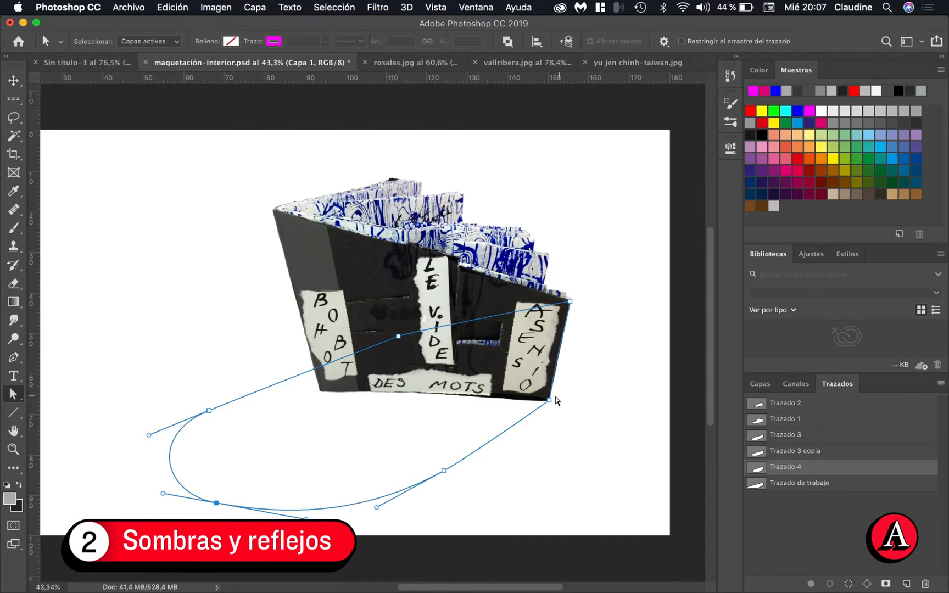
# Select the path's two right-hand anchor points and shift them together to line up with the book's right edge
pyautogui.click(549, 400)
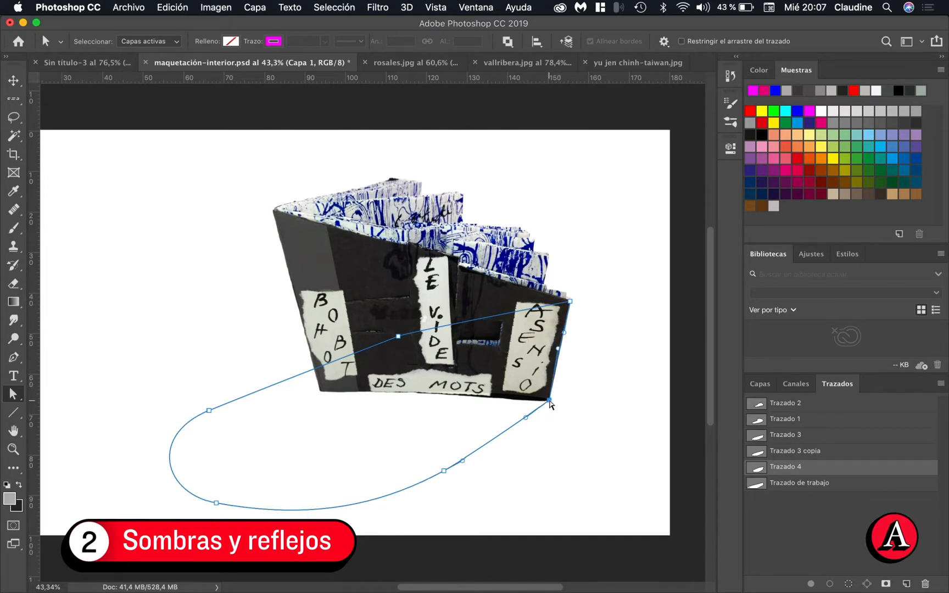
pyautogui.click(572, 302)
pyautogui.moveTo(572, 305); pyautogui.dragTo(584, 304)
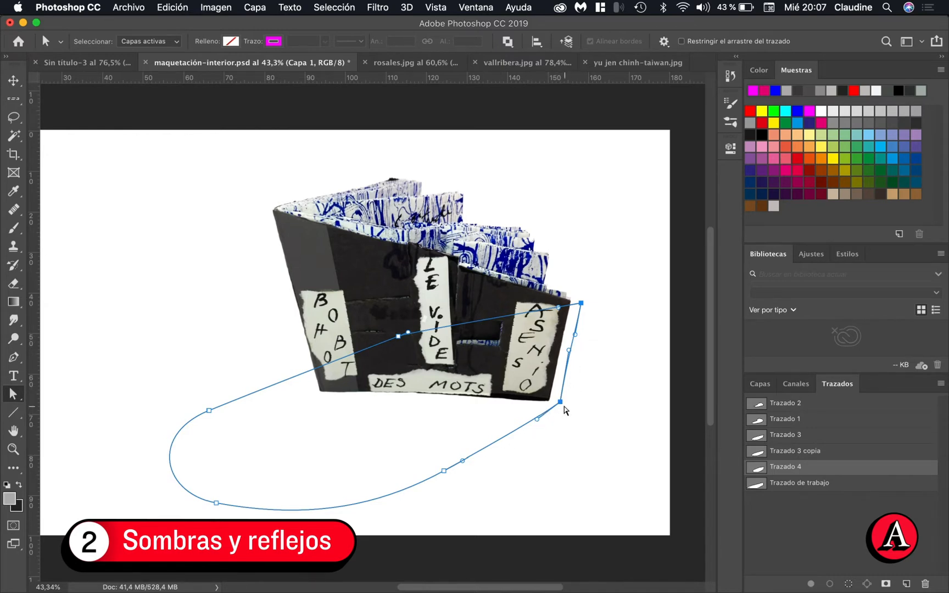
pyautogui.moveTo(560, 402); pyautogui.dragTo(550, 402)
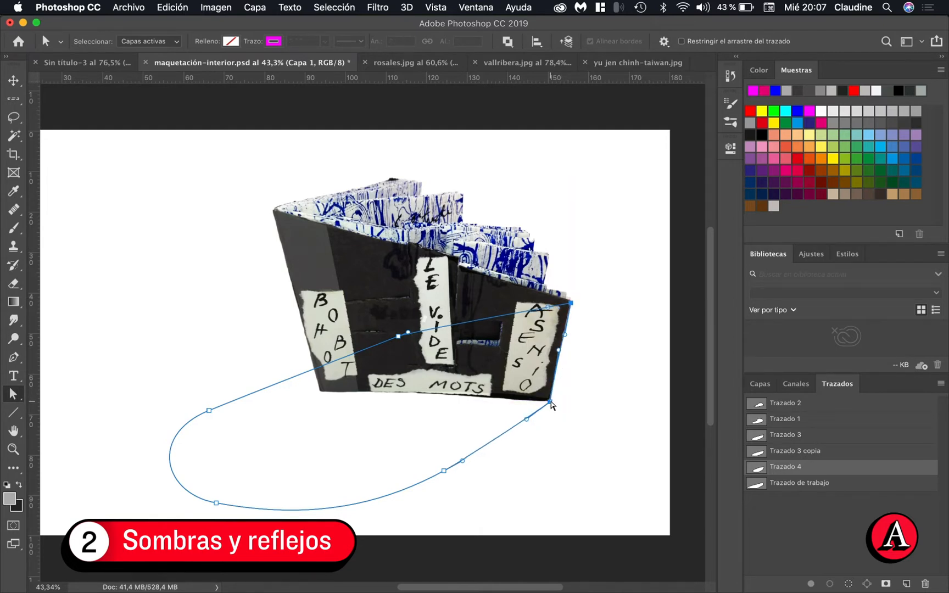
# Load Trazado 4 as a selection
pyautogui.click(829, 516)
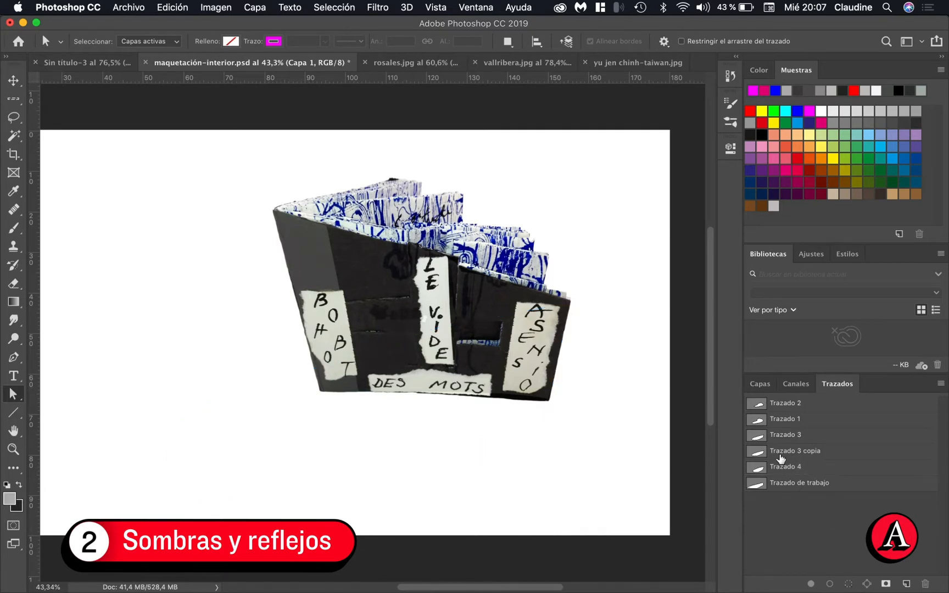
pyautogui.click(791, 471)
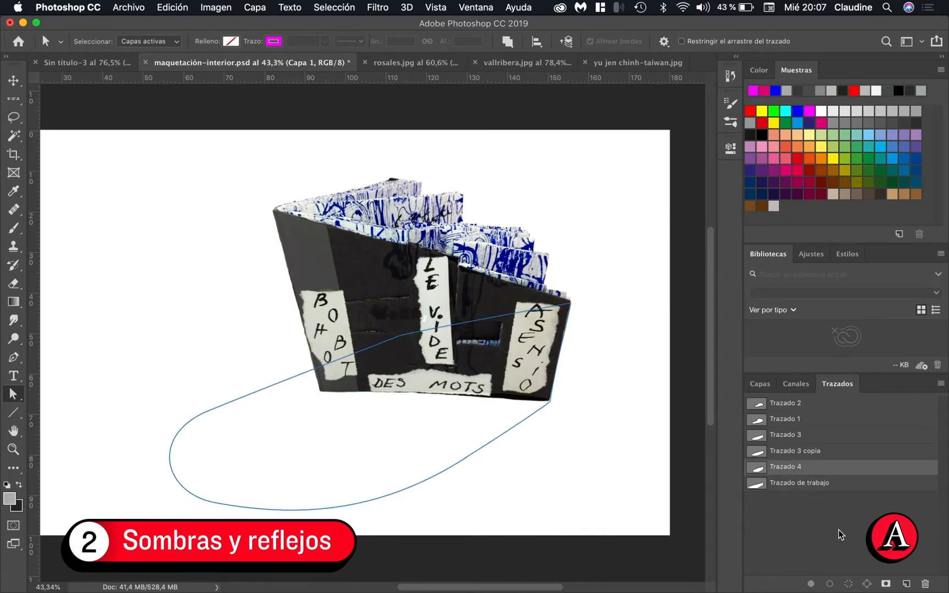
pyautogui.click(849, 584)
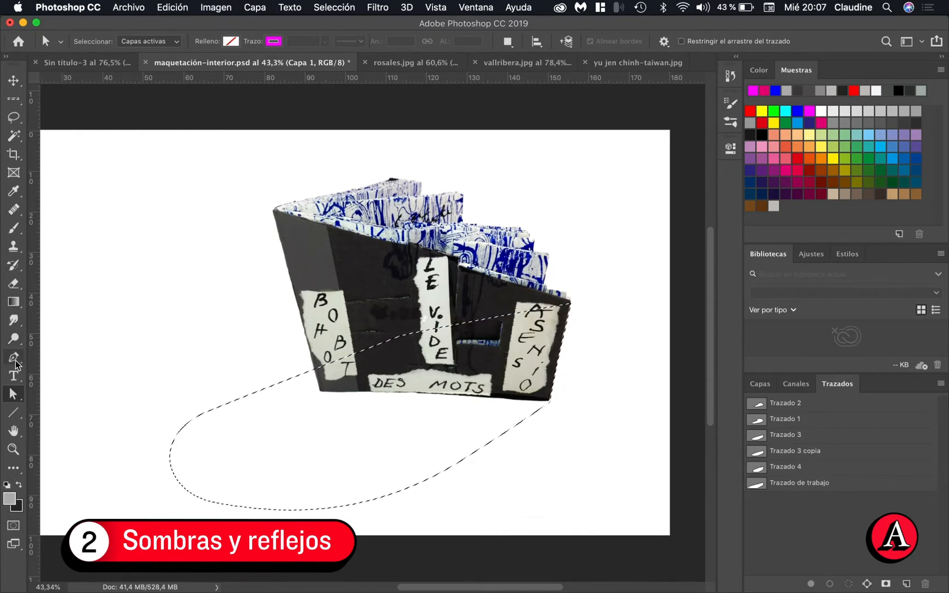
# Set up the Gradient tool with the foreground-to-transparent preset
pyautogui.click(14, 302)
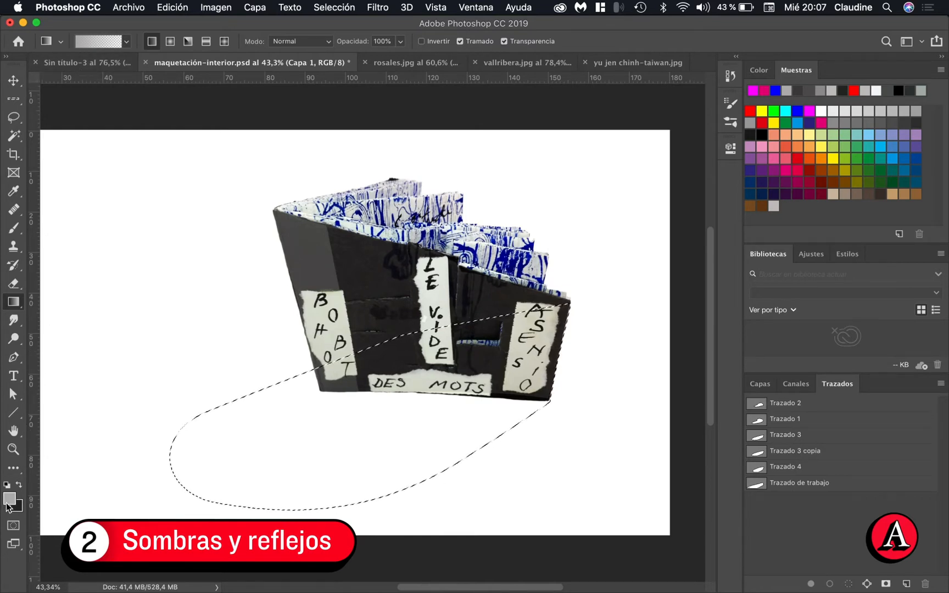
pyautogui.click(126, 41)
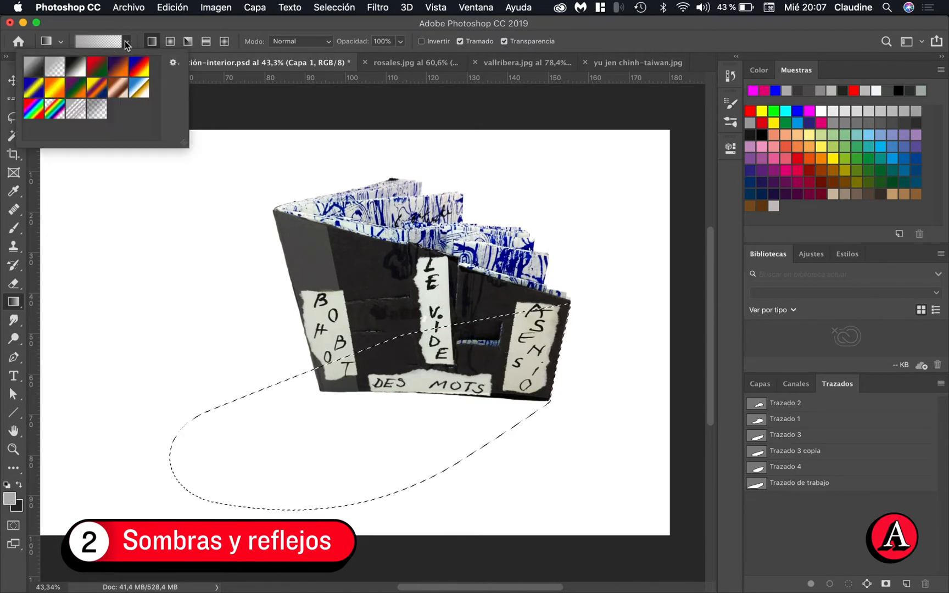
pyautogui.click(55, 68)
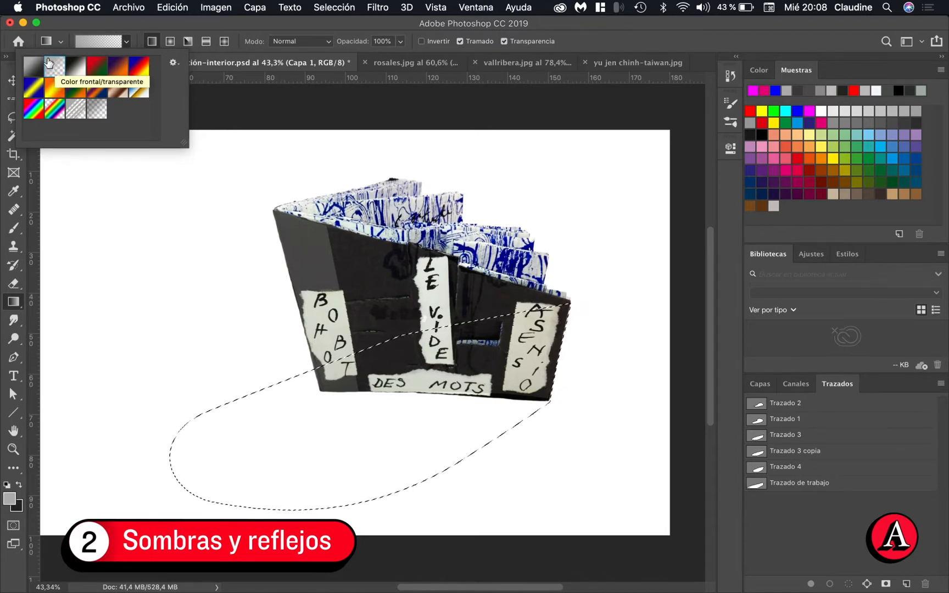
pyautogui.click(171, 179)
pyautogui.click(597, 216)
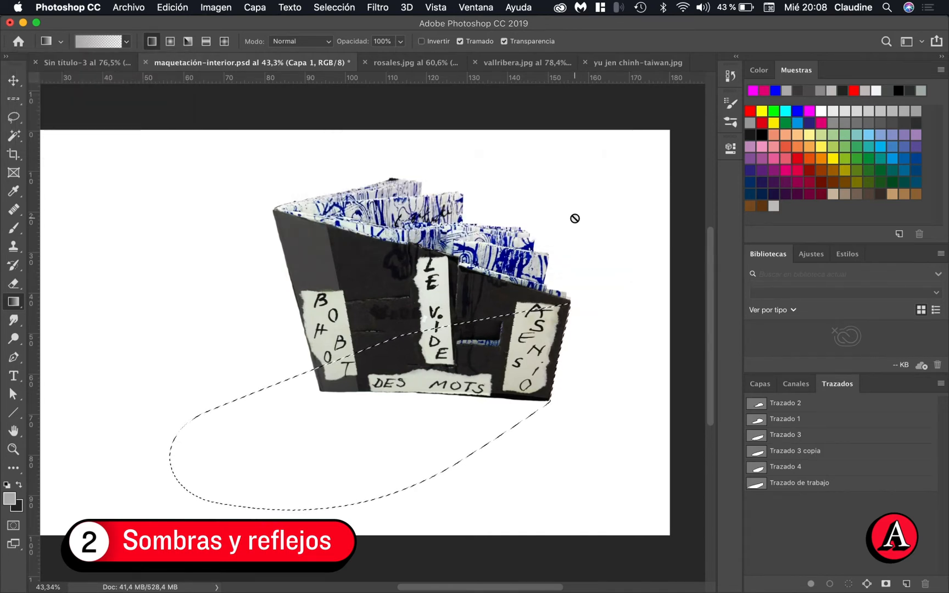
# Add a new layer directly above Capa 3 and fill the selection with a gradient fading from the book's right edge toward the lower left
pyautogui.click(760, 385)
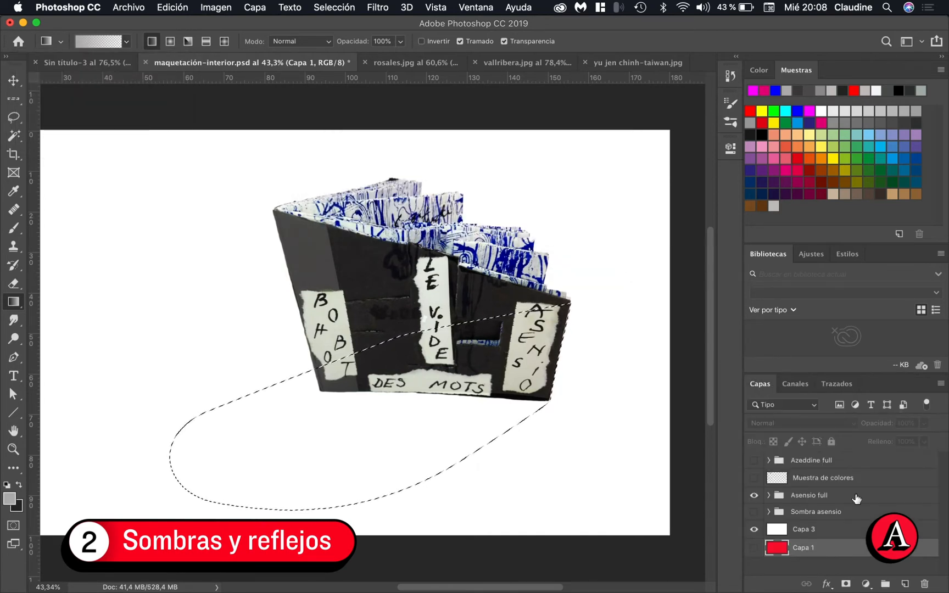
pyautogui.click(832, 530)
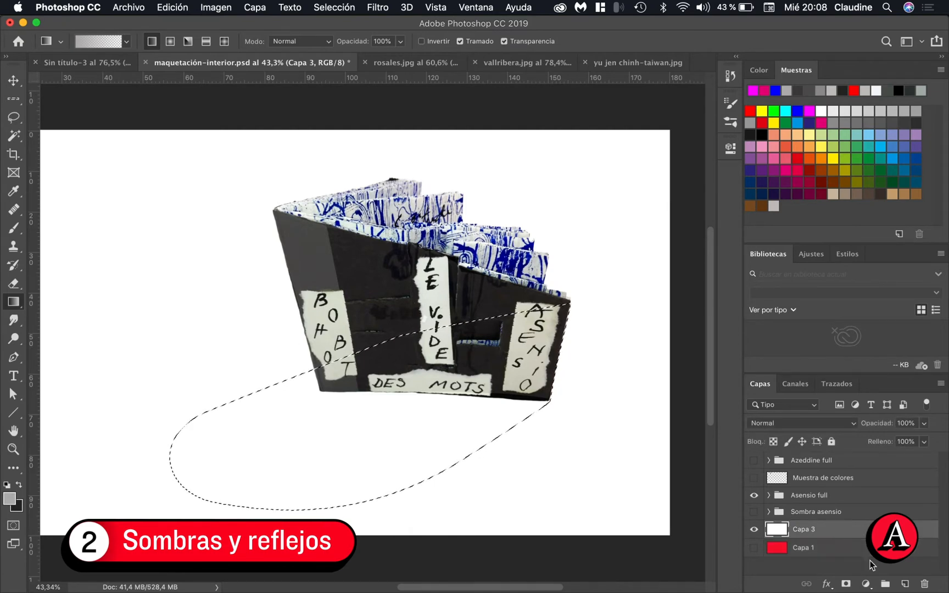
pyautogui.click(905, 584)
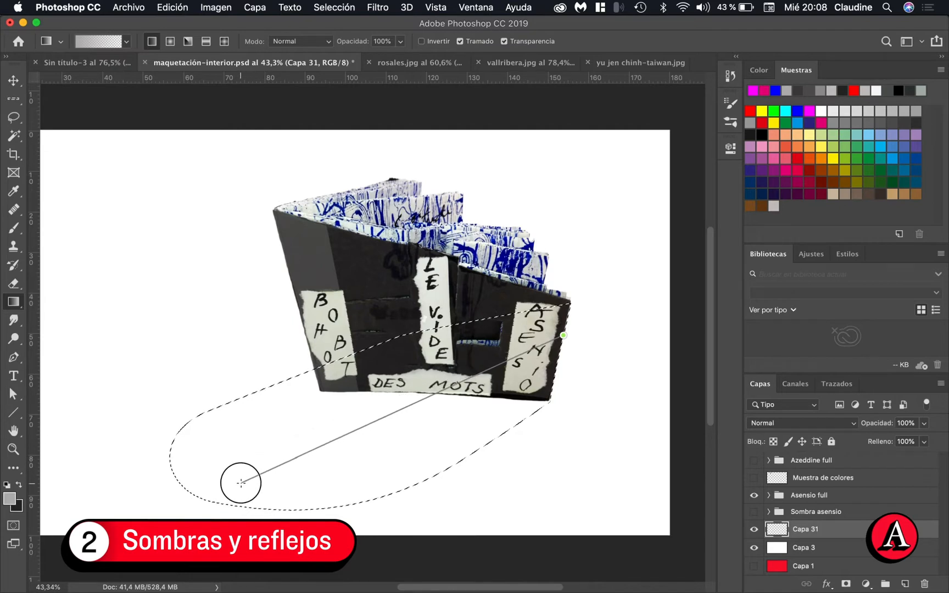
pyautogui.moveTo(241, 483); pyautogui.dragTo(240, 483)
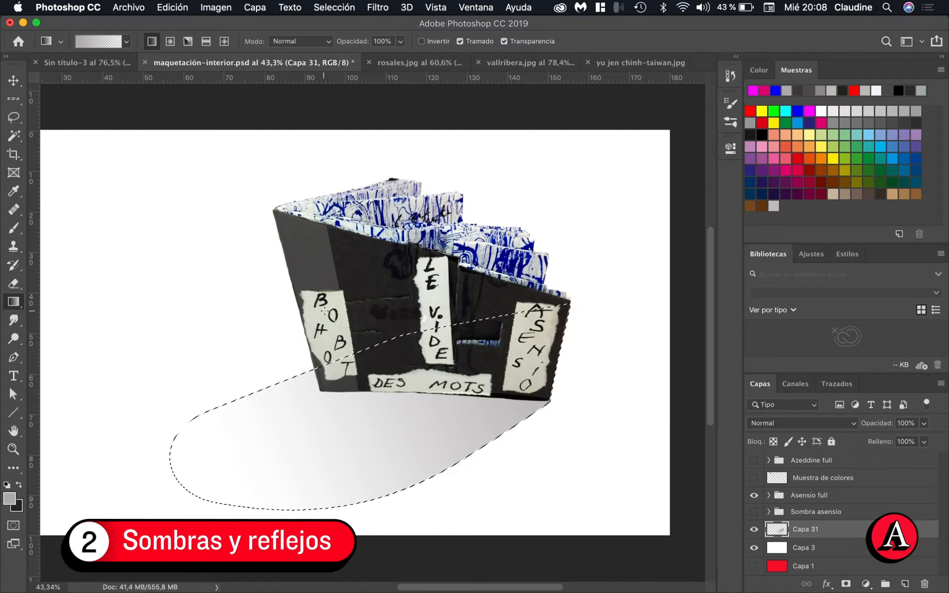
# Build up the shadow along the book's base with short gradients from the cover downward, undoing the diagonal one
pyautogui.moveTo(314, 304); pyautogui.dragTo(321, 430)
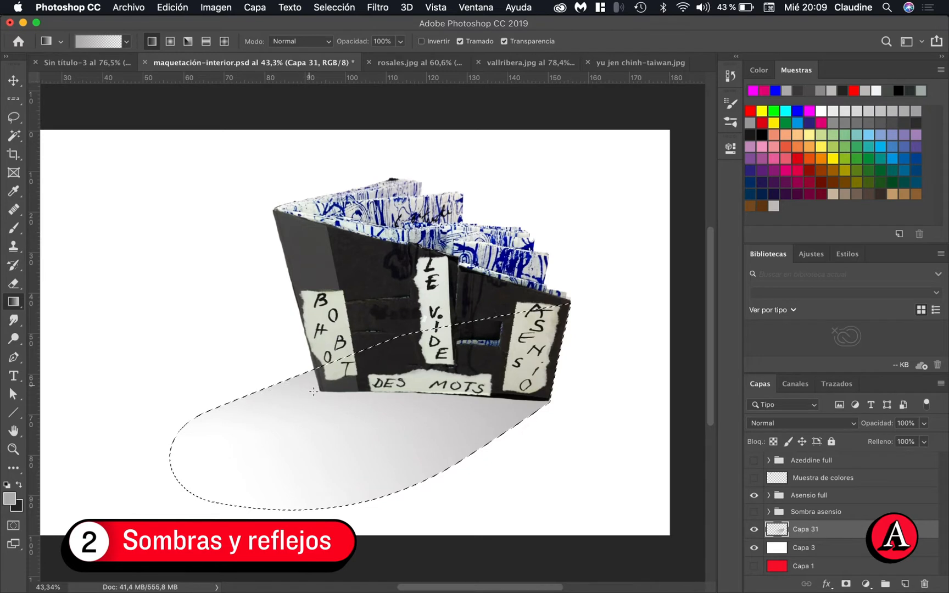
pyautogui.moveTo(418, 361); pyautogui.dragTo(353, 421)
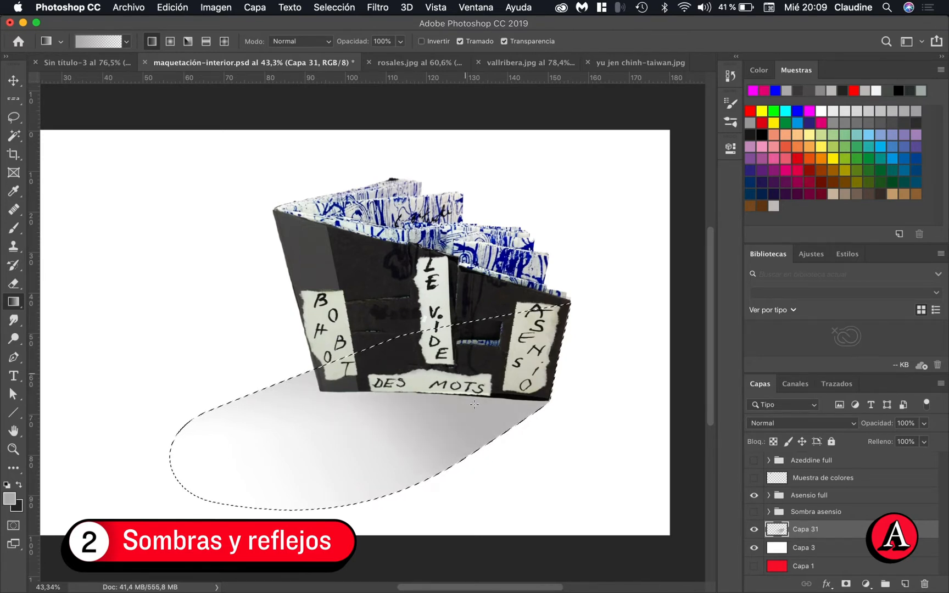
pyautogui.press('super+z')
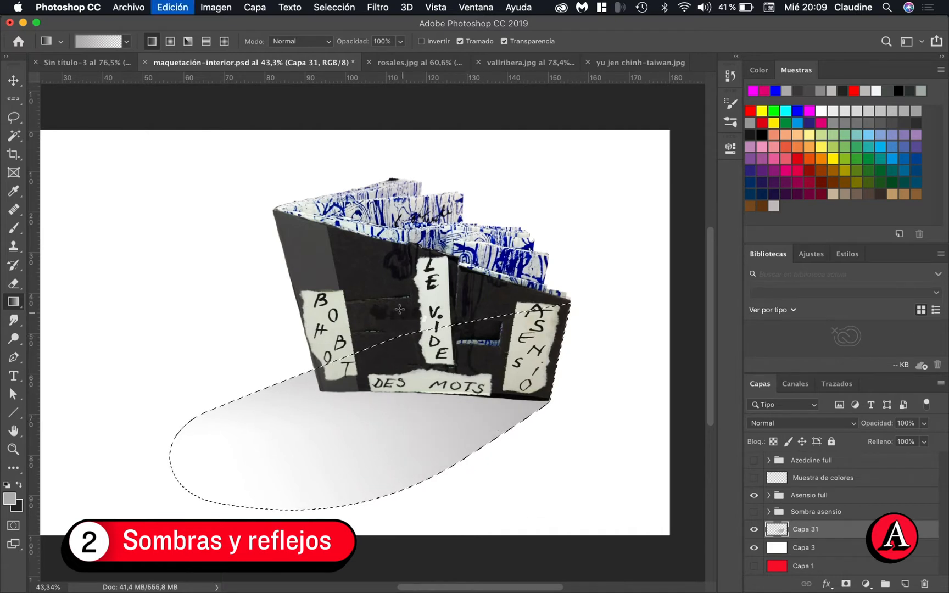
pyautogui.moveTo(418, 306); pyautogui.dragTo(394, 423)
pyautogui.moveTo(418, 336); pyautogui.dragTo(396, 408)
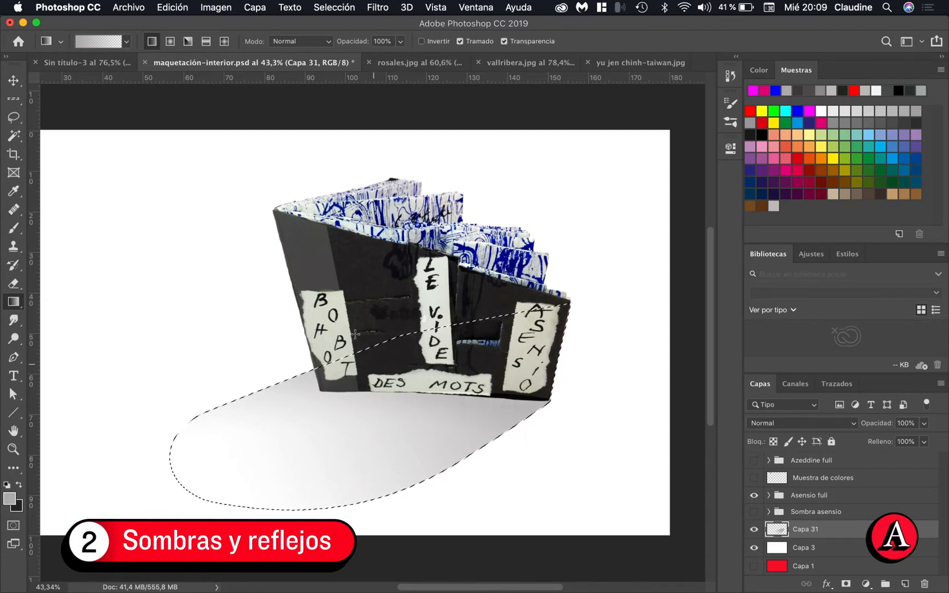
# Add two more short gradients from the lower part of the cover down into the shadow just below the book's base
pyautogui.moveTo(350, 330); pyautogui.dragTo(370, 417)
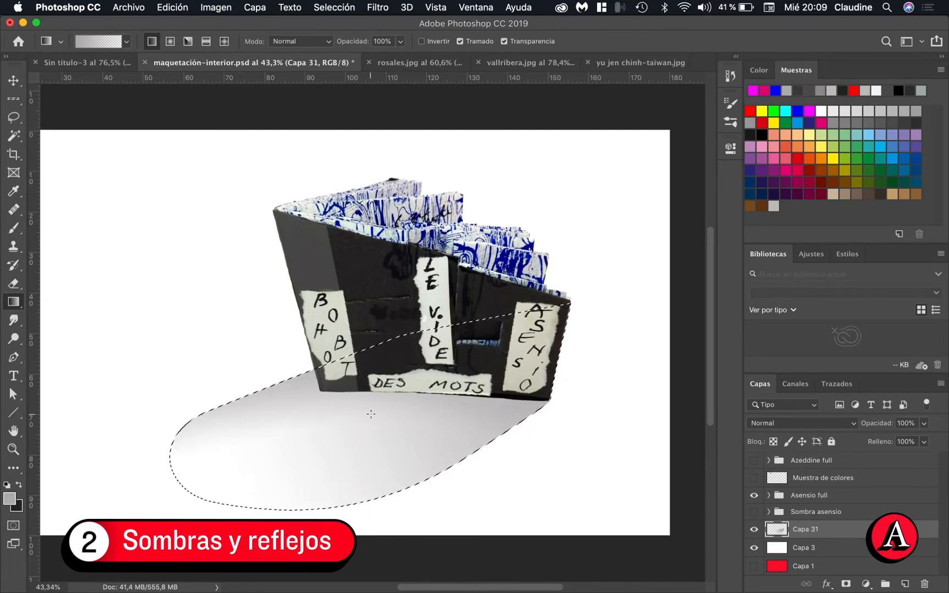
pyautogui.moveTo(386, 349); pyautogui.dragTo(385, 411)
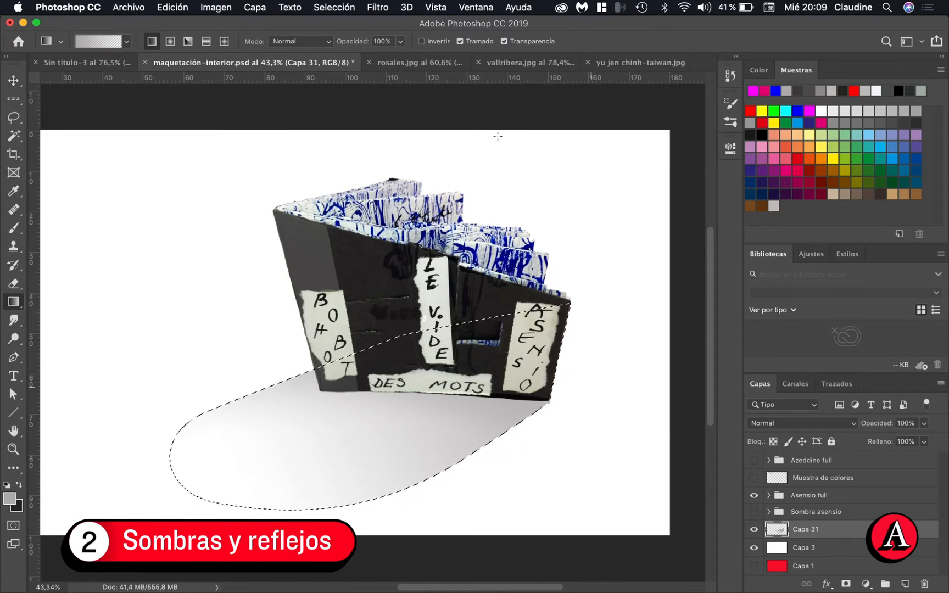
pyautogui.click(378, 7)
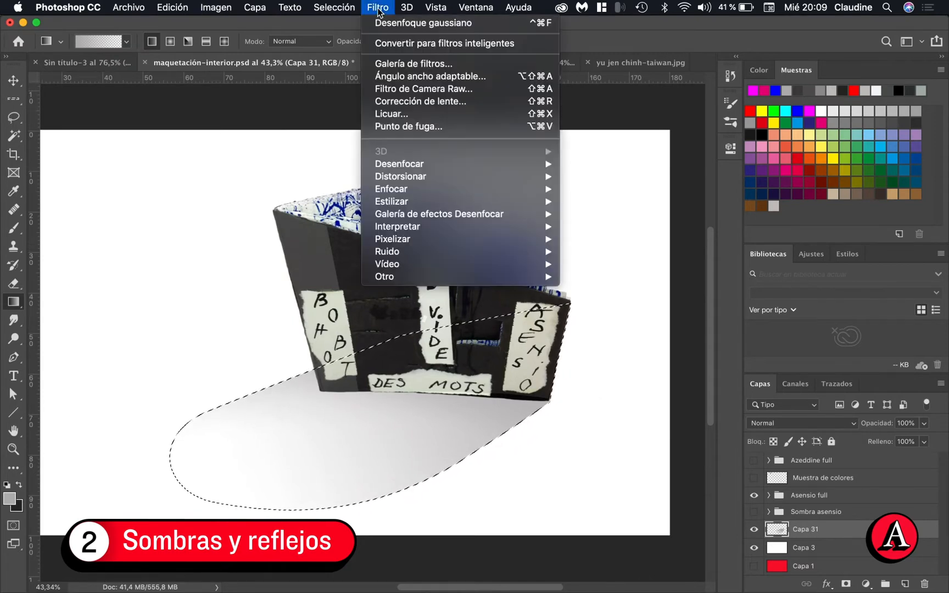
pyautogui.moveTo(394, 165)
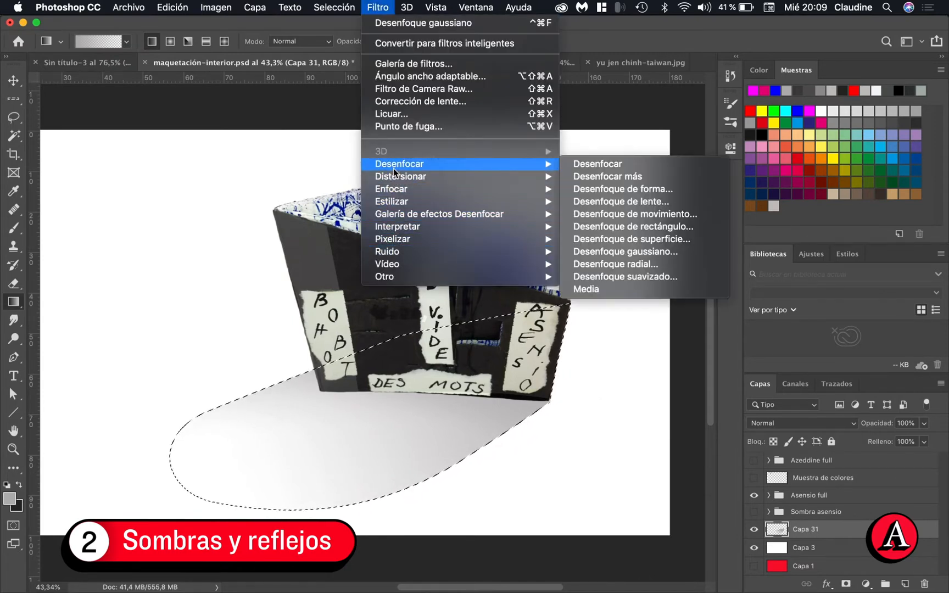
pyautogui.click(618, 252)
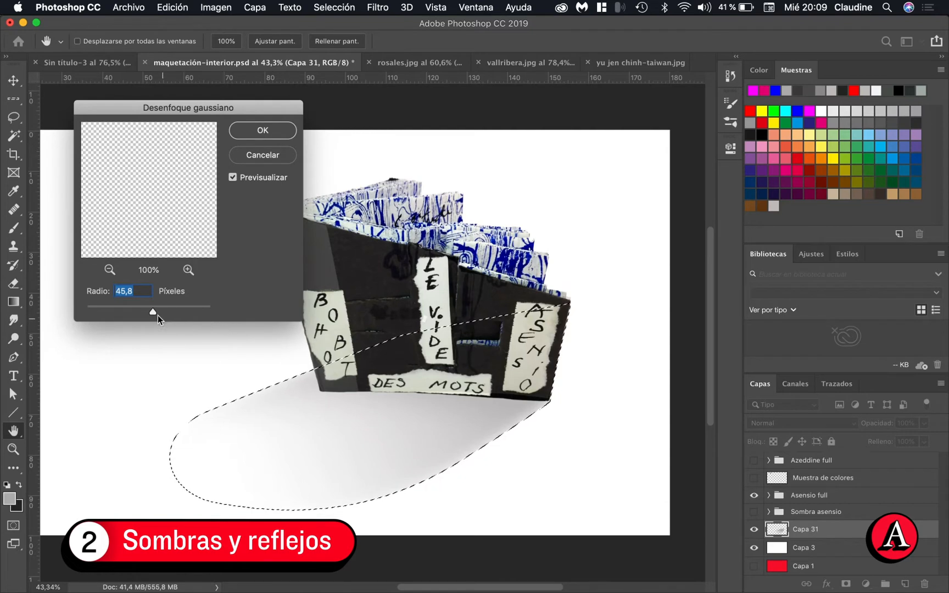
pyautogui.moveTo(158, 316); pyautogui.dragTo(175, 316)
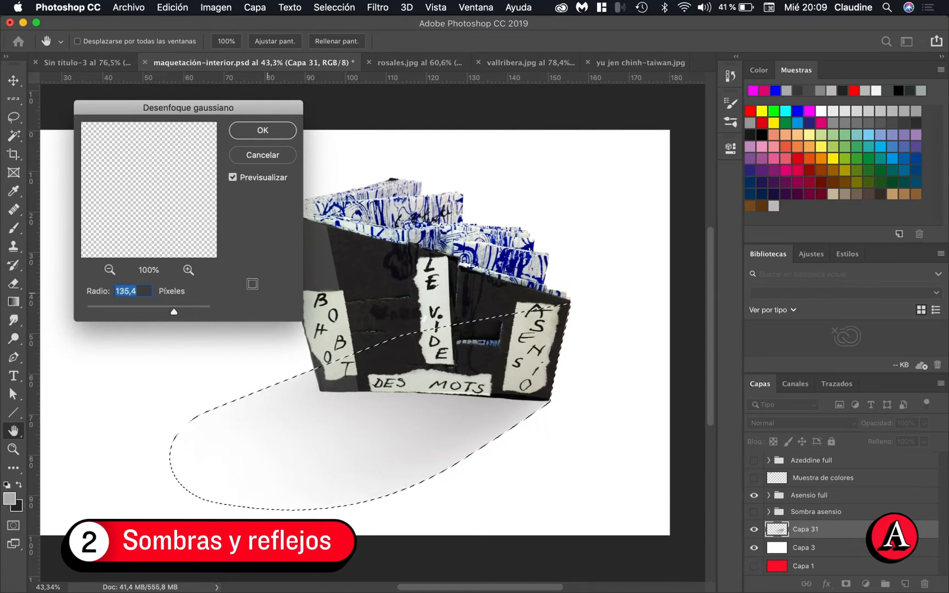
pyautogui.moveTo(174, 311); pyautogui.dragTo(152, 314)
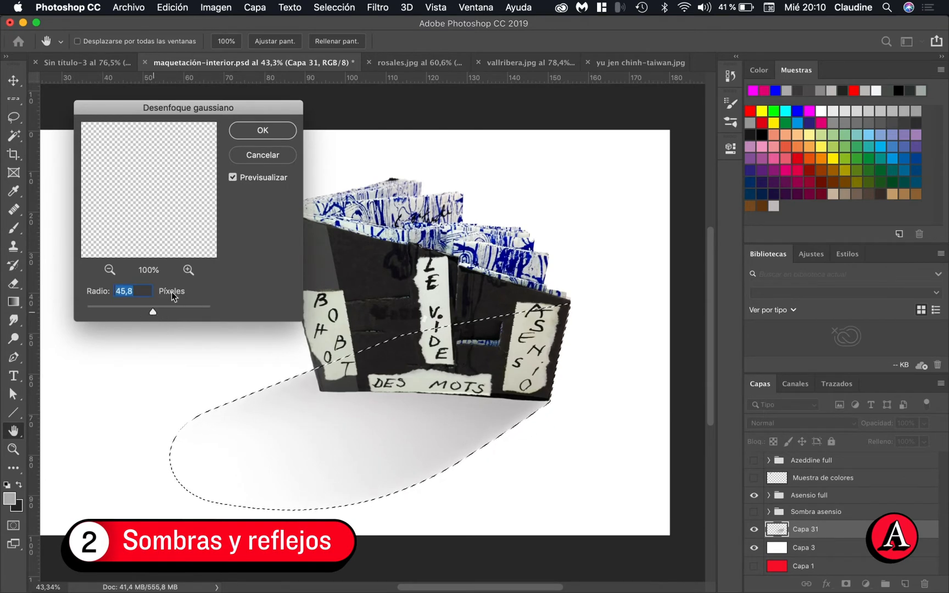
pyautogui.click(258, 154)
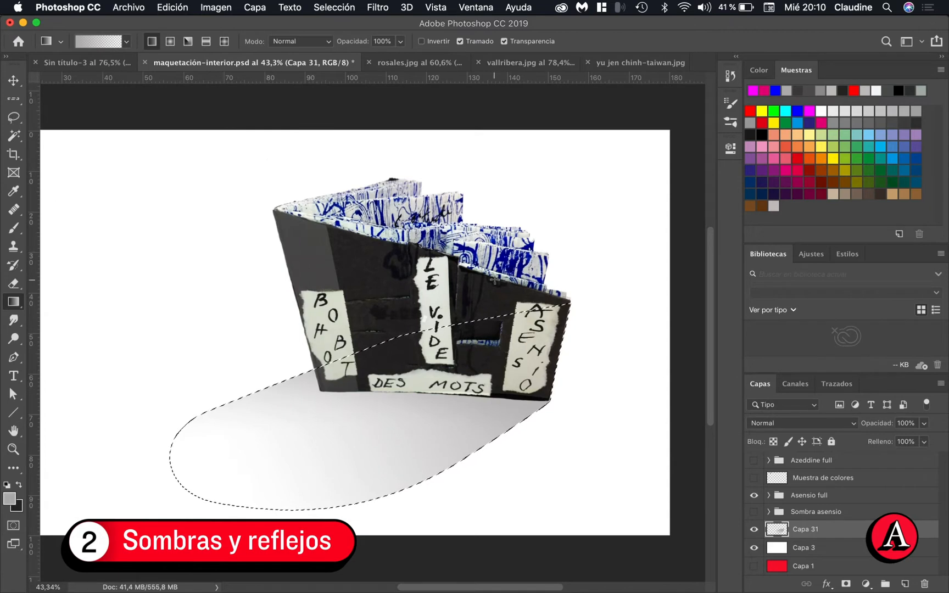
# Deselect the shadow area and apply a Gaussian blur to the shadow on Capa 31 to soften its edges
pyautogui.press('super+d')
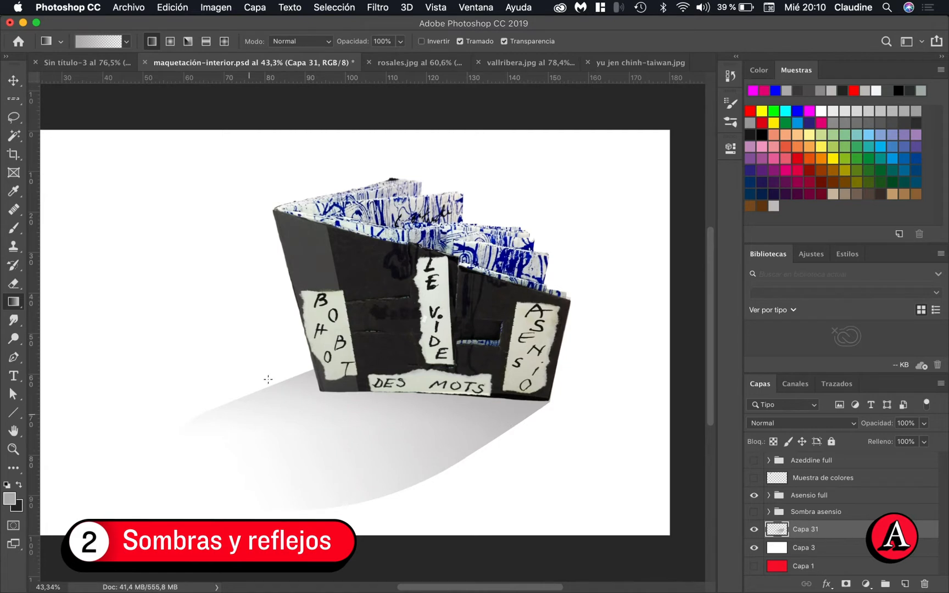
pyautogui.click(378, 6)
pyautogui.moveTo(470, 164)
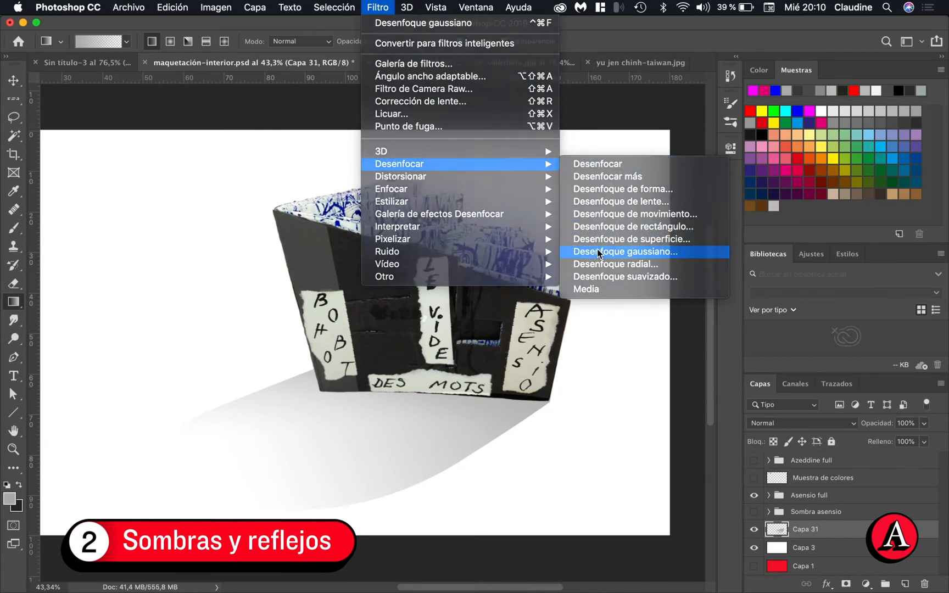
pyautogui.click(597, 251)
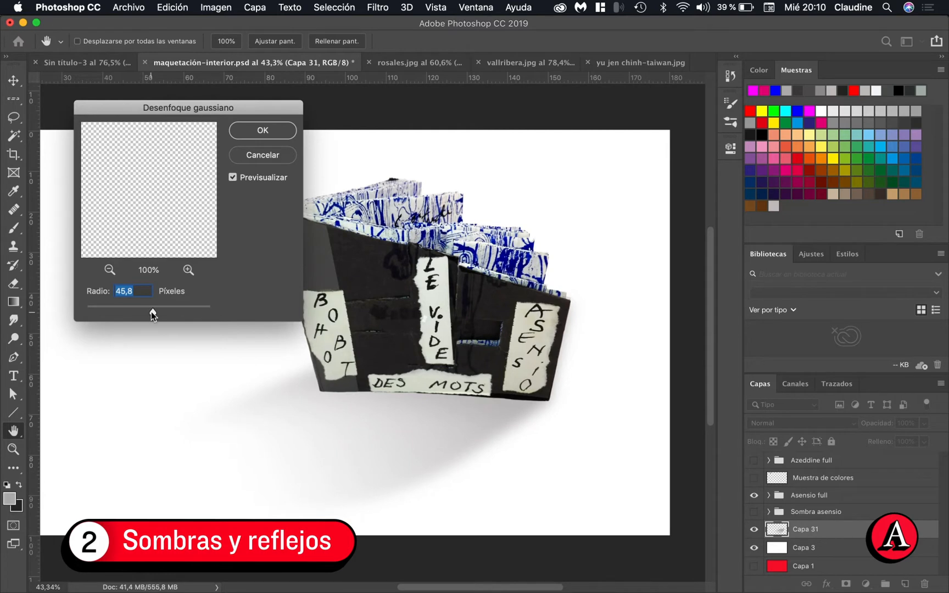
pyautogui.moveTo(151, 312); pyautogui.dragTo(157, 316)
pyautogui.moveTo(153, 313); pyautogui.dragTo(156, 314)
pyautogui.click(260, 131)
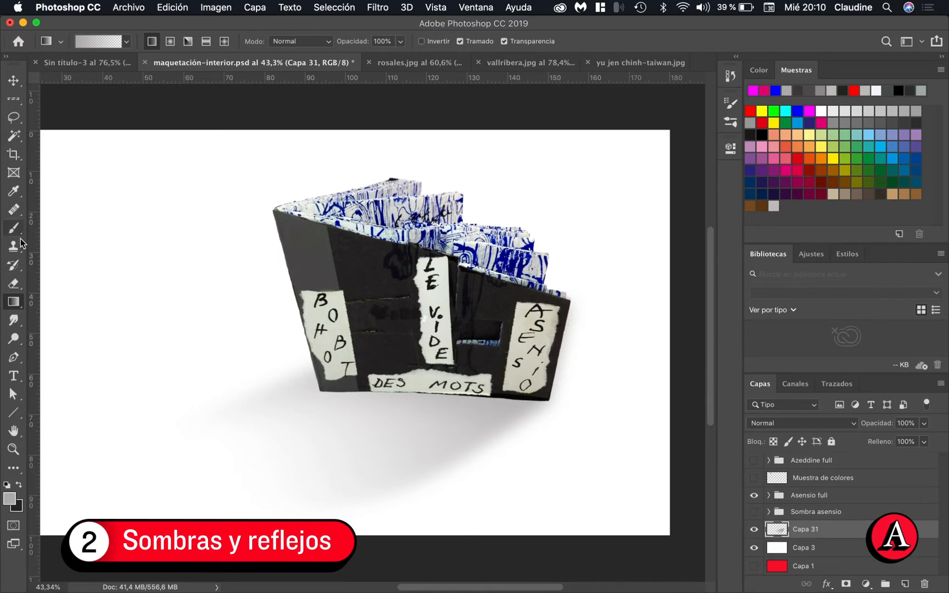
# Erase the blurred shadow spill beyond the book's right edge with a soft 273 px eraser
pyautogui.click(13, 283)
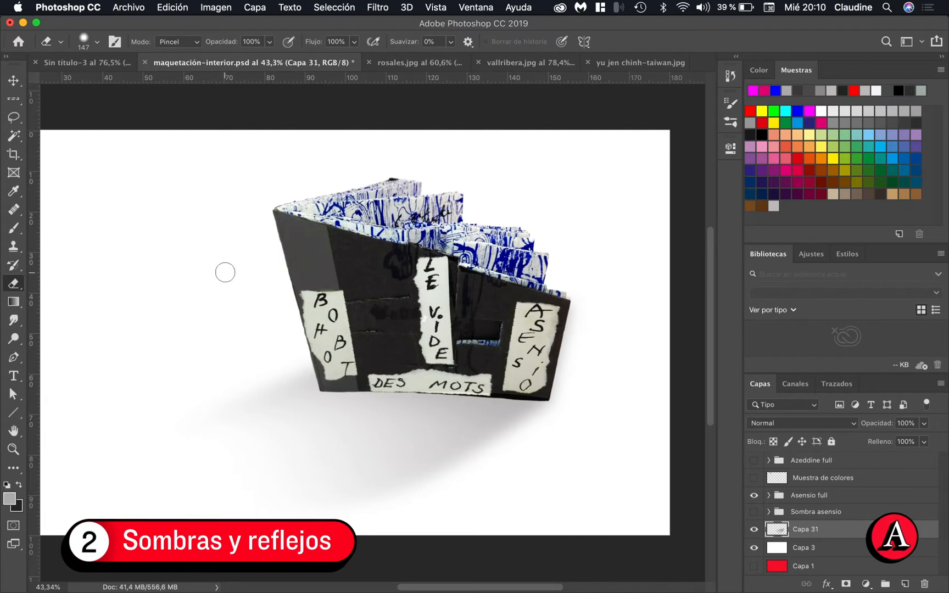
pyautogui.moveTo(225, 272)
pyautogui.mouseDown()
pyautogui.moveTo(244, 274)
pyautogui.moveTo(235, 267)
pyautogui.mouseUp()
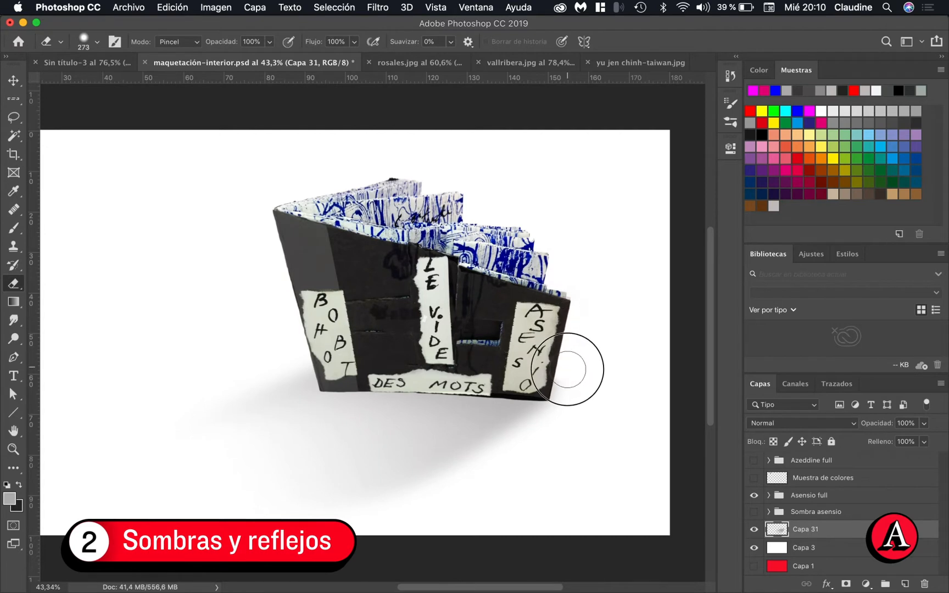
pyautogui.moveTo(569, 375)
pyautogui.mouseDown()
pyautogui.moveTo(570, 409)
pyautogui.moveTo(582, 403)
pyautogui.moveTo(573, 392)
pyautogui.moveTo(568, 409)
pyautogui.mouseUp()
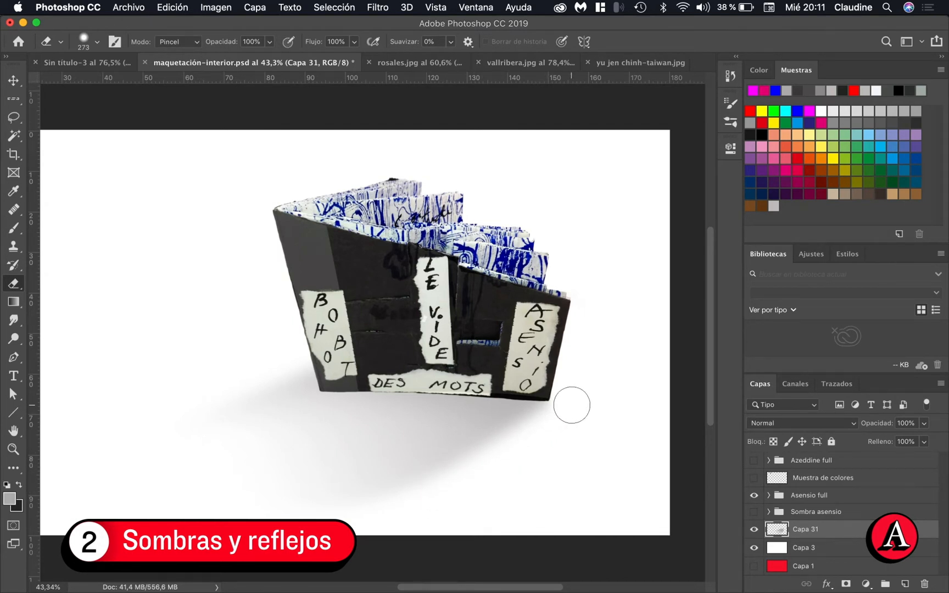
# Trim the shadow's lower-right edge with repeated diagonal eraser strokes from the book's bottom right corner, undoing the first stroke
pyautogui.scroll(5, 565, 411)
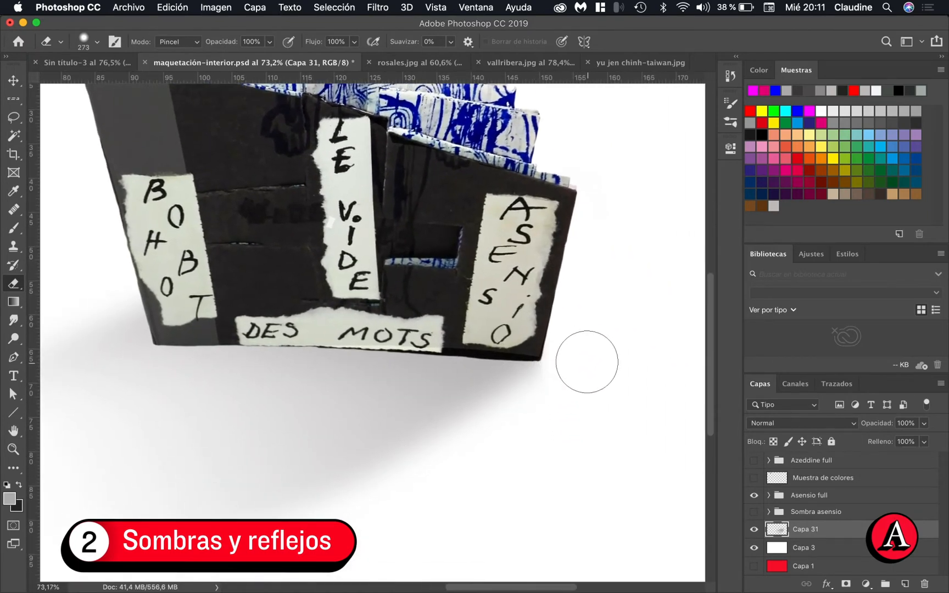
pyautogui.moveTo(587, 362)
pyautogui.mouseDown()
pyautogui.moveTo(577, 350)
pyautogui.moveTo(557, 365)
pyautogui.moveTo(544, 391)
pyautogui.moveTo(422, 494)
pyautogui.mouseUp()
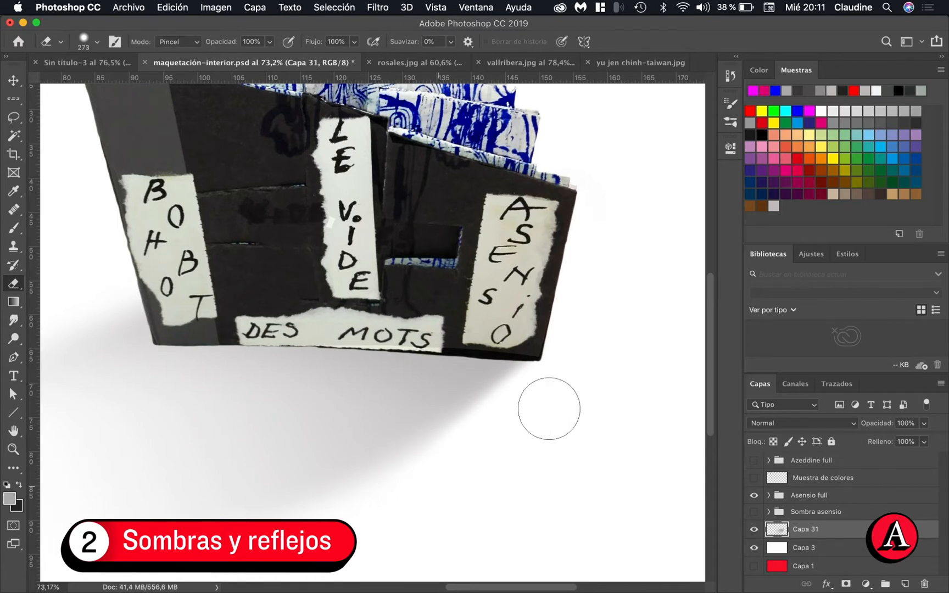
pyautogui.press('super+z')
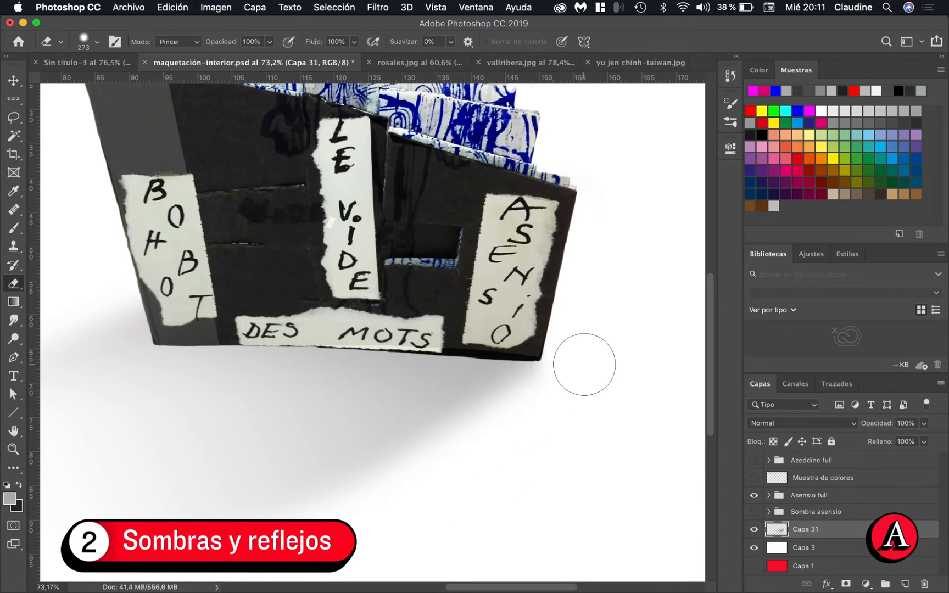
pyautogui.moveTo(583, 363)
pyautogui.mouseDown()
pyautogui.moveTo(599, 350)
pyautogui.moveTo(574, 360)
pyautogui.moveTo(453, 479)
pyautogui.mouseUp()
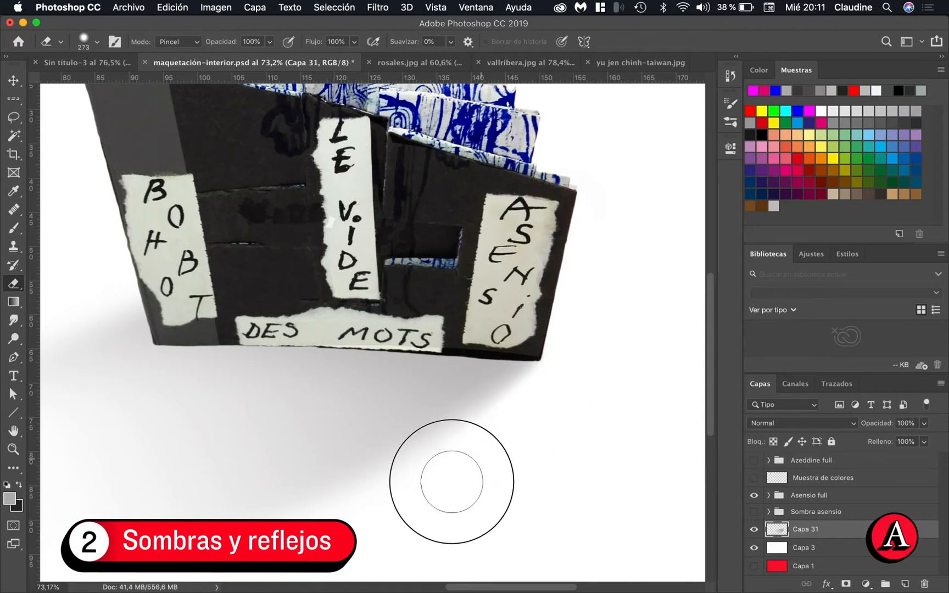
pyautogui.moveTo(582, 376)
pyautogui.mouseDown()
pyautogui.moveTo(568, 364)
pyautogui.moveTo(527, 419)
pyautogui.moveTo(462, 437)
pyautogui.moveTo(417, 482)
pyautogui.moveTo(406, 519)
pyautogui.mouseUp()
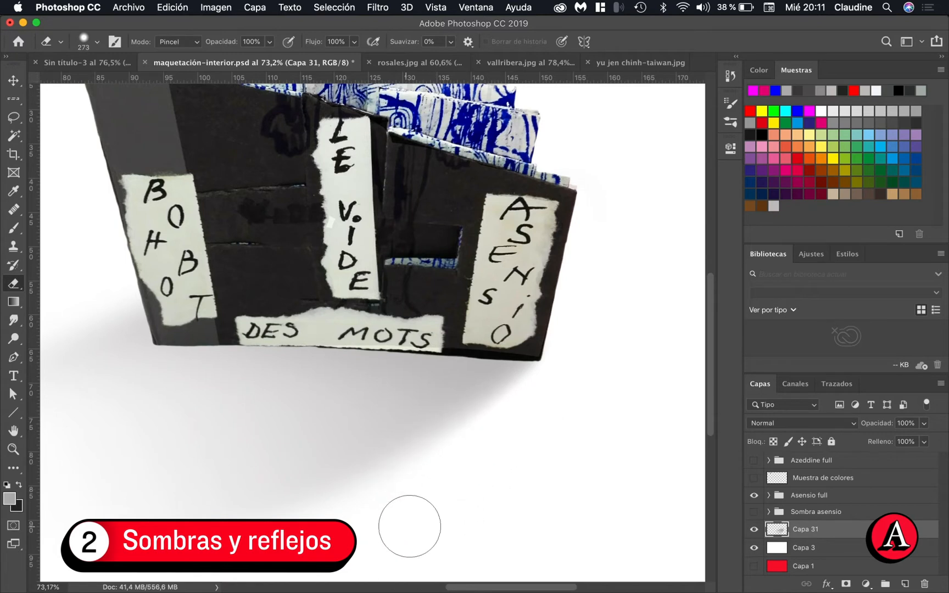
pyautogui.moveTo(577, 379)
pyautogui.mouseDown()
pyautogui.moveTo(381, 508)
pyautogui.moveTo(379, 536)
pyautogui.mouseUp()
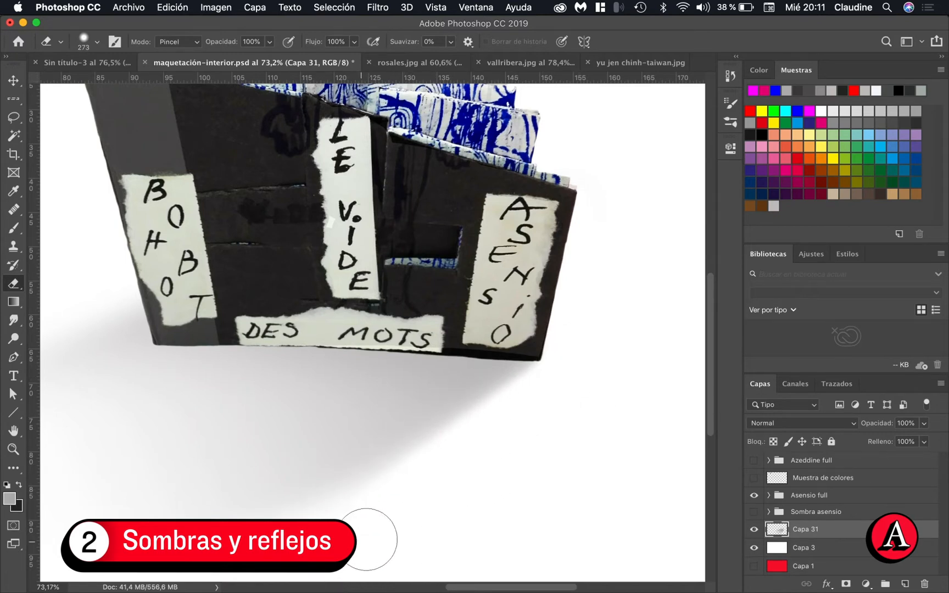
pyautogui.scroll(-6, 585, 417)
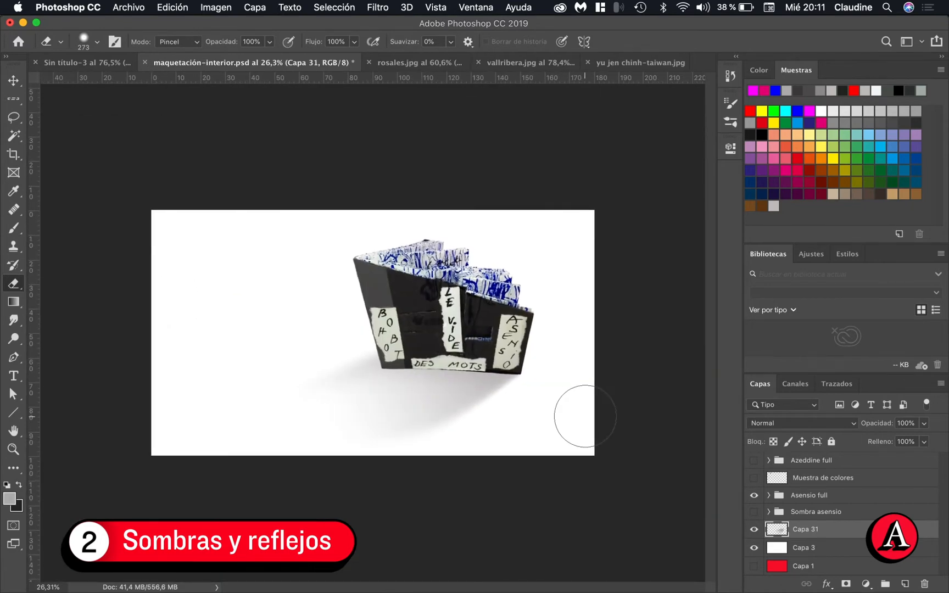
pyautogui.scroll(6, 585, 416)
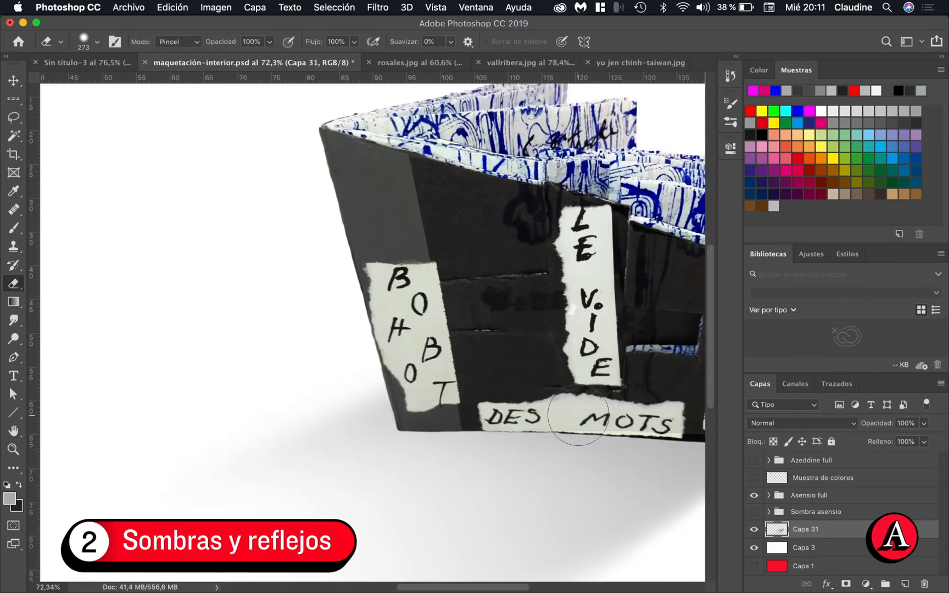
pyautogui.hscroll(10, 579, 416)
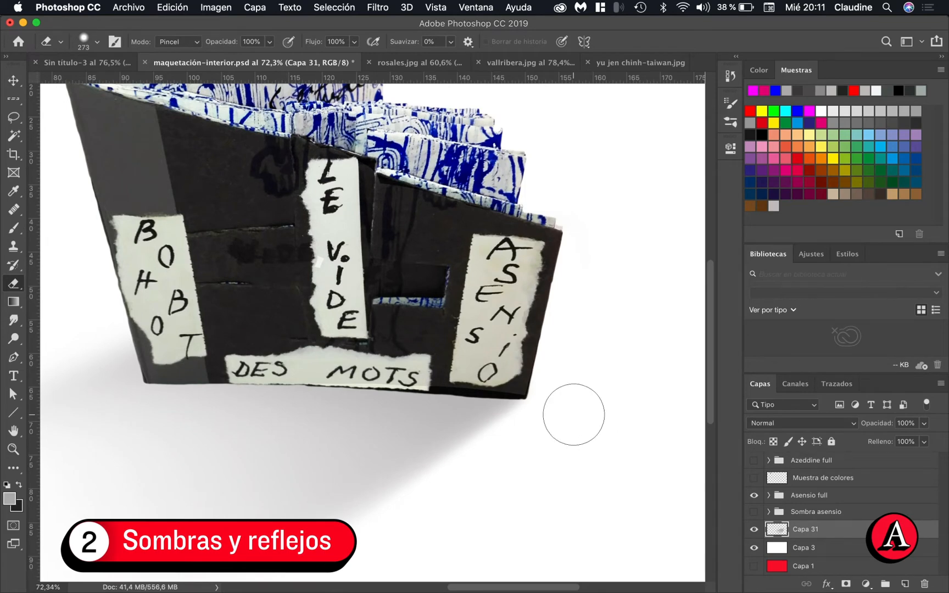
pyautogui.scroll(-3, 574, 415)
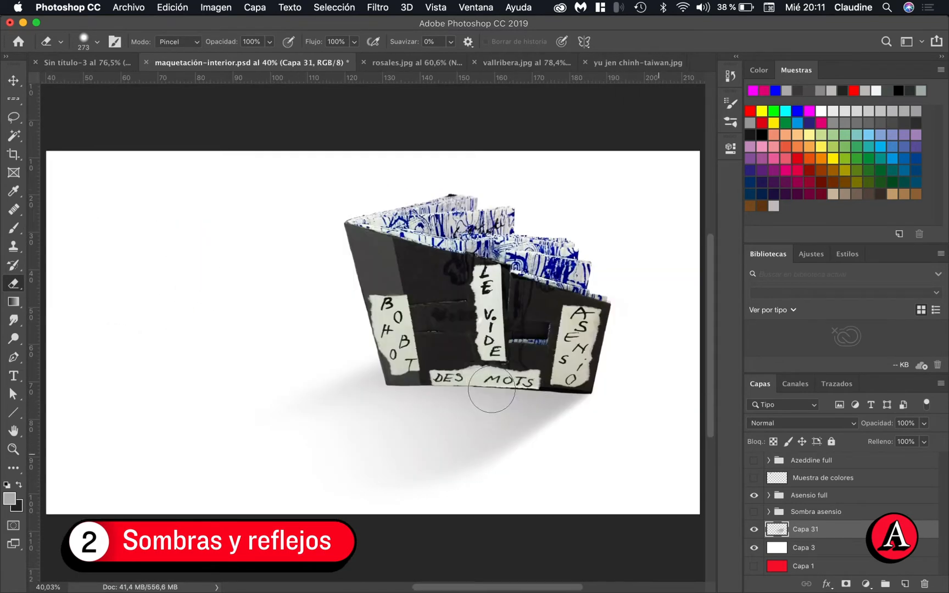
pyautogui.scroll(-1, 486, 386)
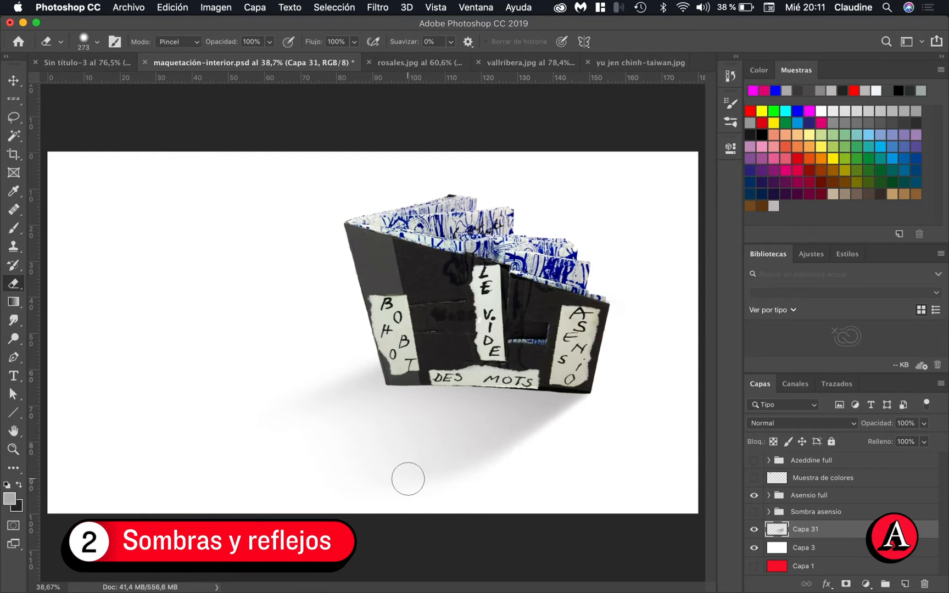
# Add a new layer directly above Capa 31 and briefly preview the Trazado 1 path
pyautogui.click(905, 584)
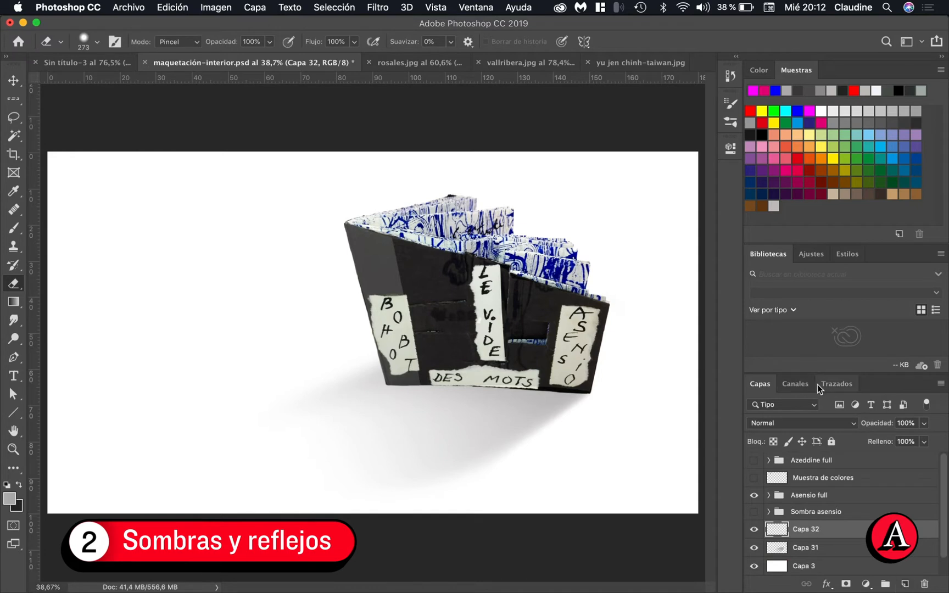
pyautogui.click(834, 386)
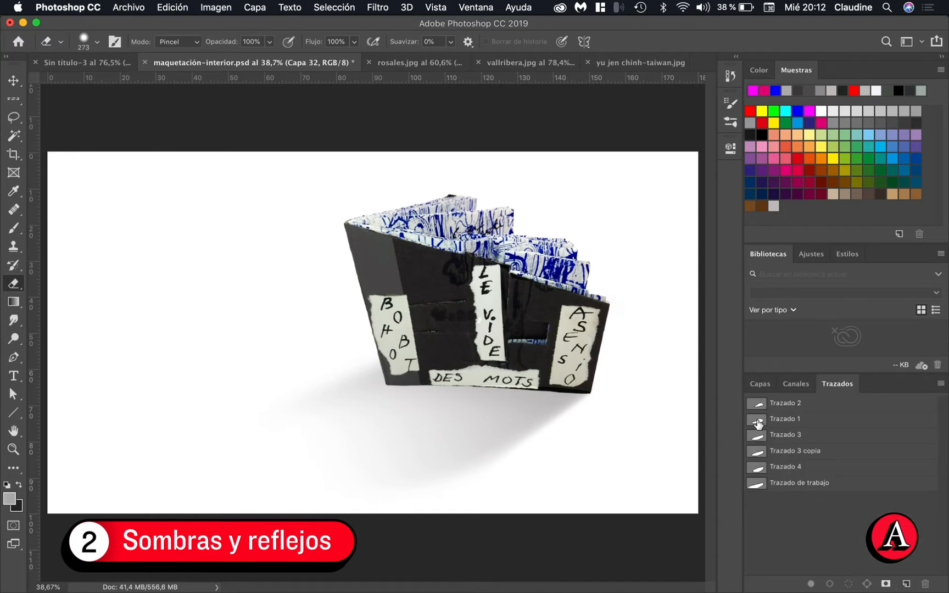
pyautogui.click(790, 420)
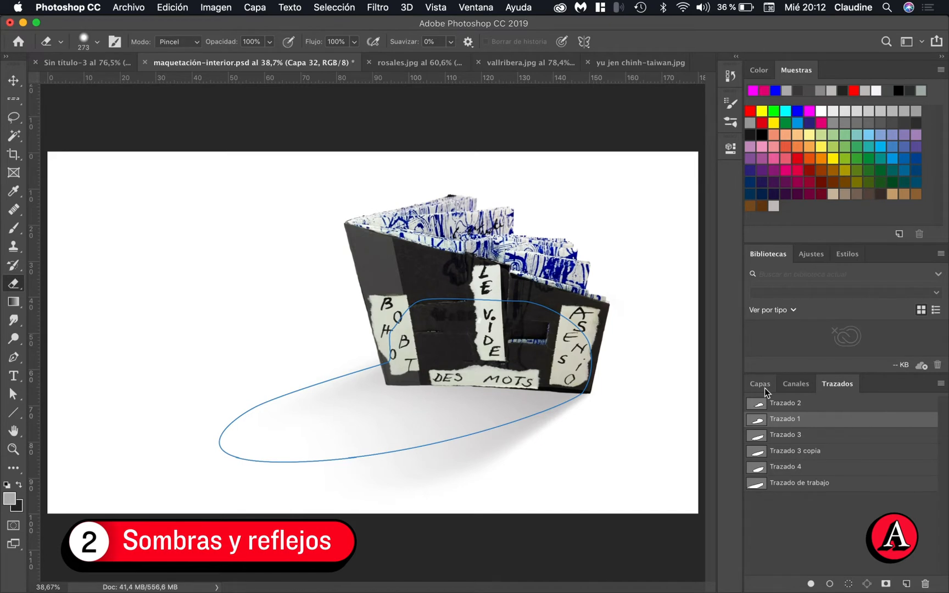
pyautogui.click(803, 512)
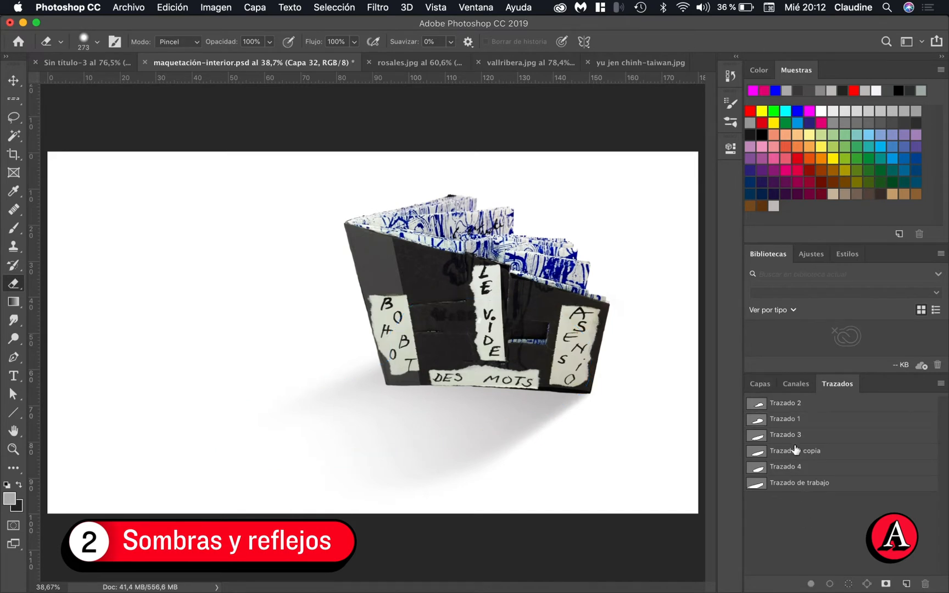
pyautogui.click(760, 383)
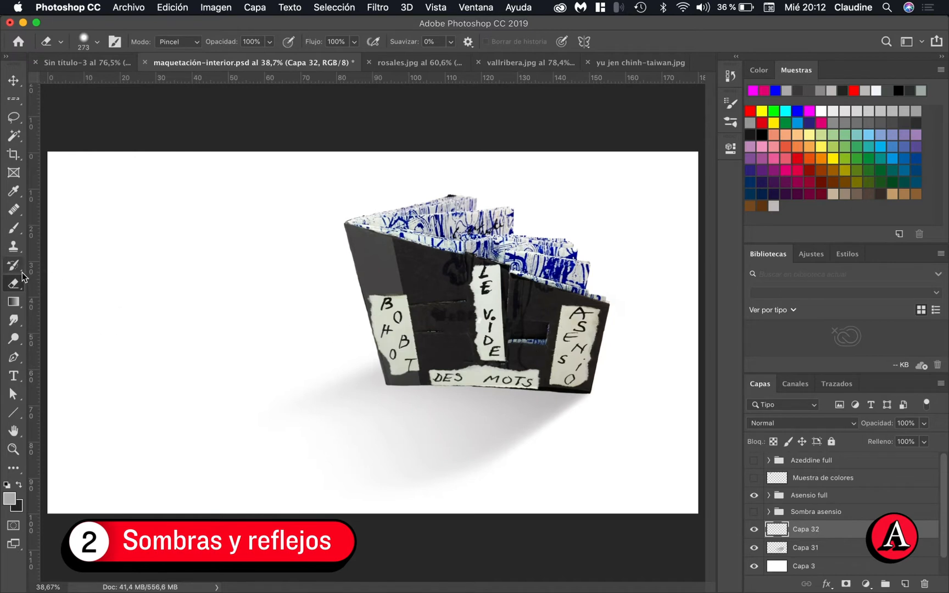
# Paint a soft grey shadow behind the book's base on Capa 32 with a 757 px brush at 16% hardness and 76% opacity
pyautogui.press('b')
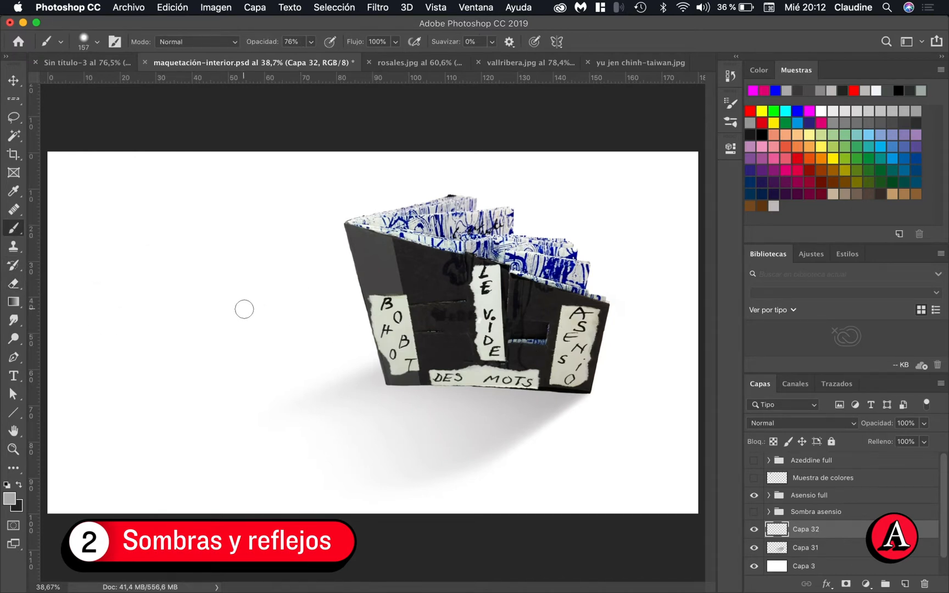
pyautogui.moveTo(236, 304)
pyautogui.mouseDown()
pyautogui.moveTo(314, 308)
pyautogui.moveTo(257, 301)
pyautogui.moveTo(266, 272)
pyautogui.mouseUp()
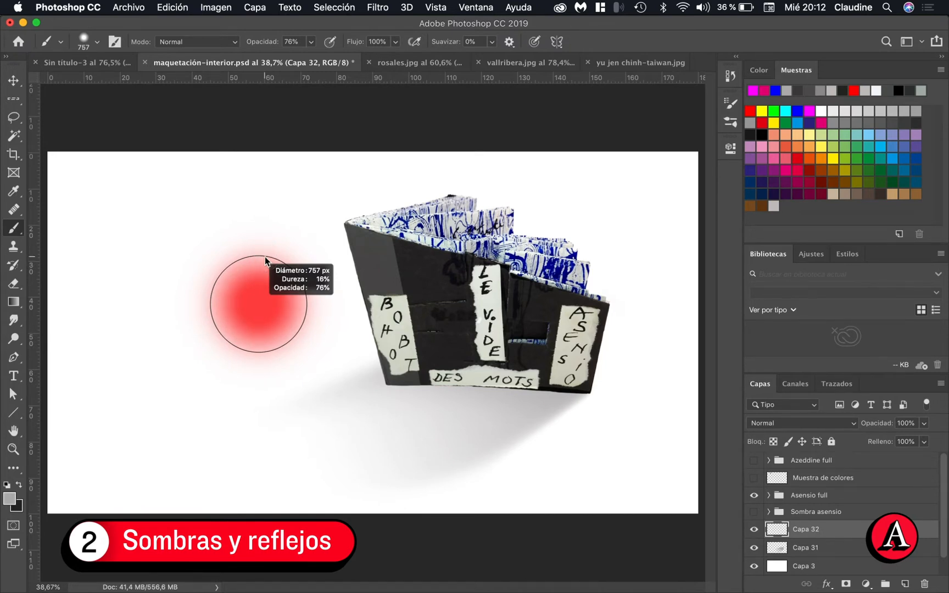
pyautogui.moveTo(265, 256); pyautogui.dragTo(266, 257)
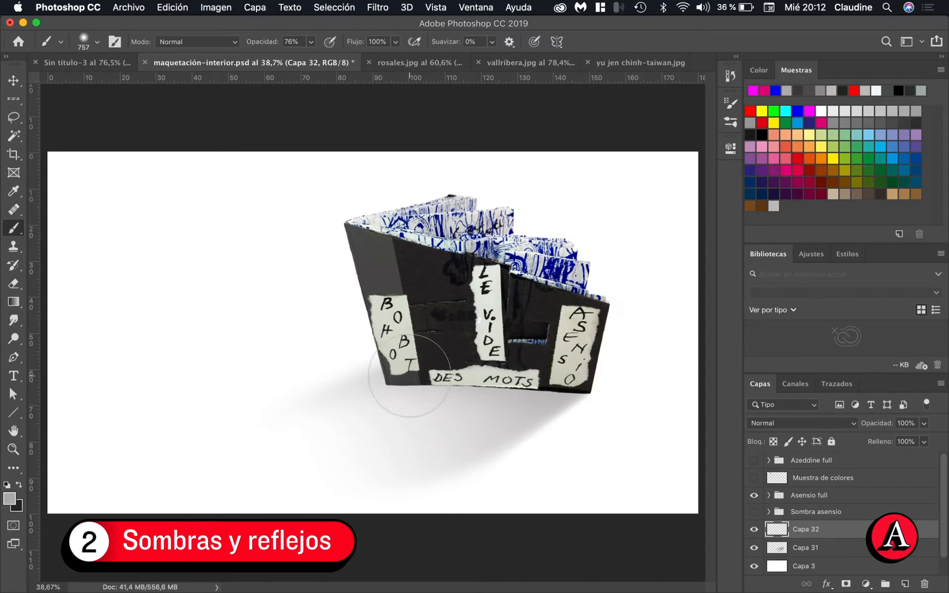
pyautogui.moveTo(413, 377); pyautogui.dragTo(517, 366)
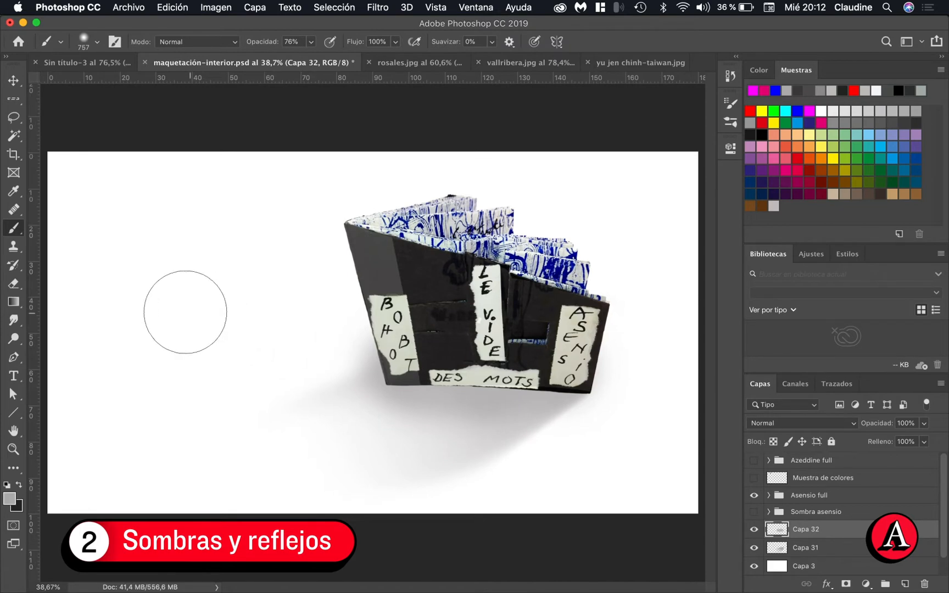
# Soften the outer edges of the painted shadow on Capa 32 with a 968 px soft eraser
pyautogui.press('e')
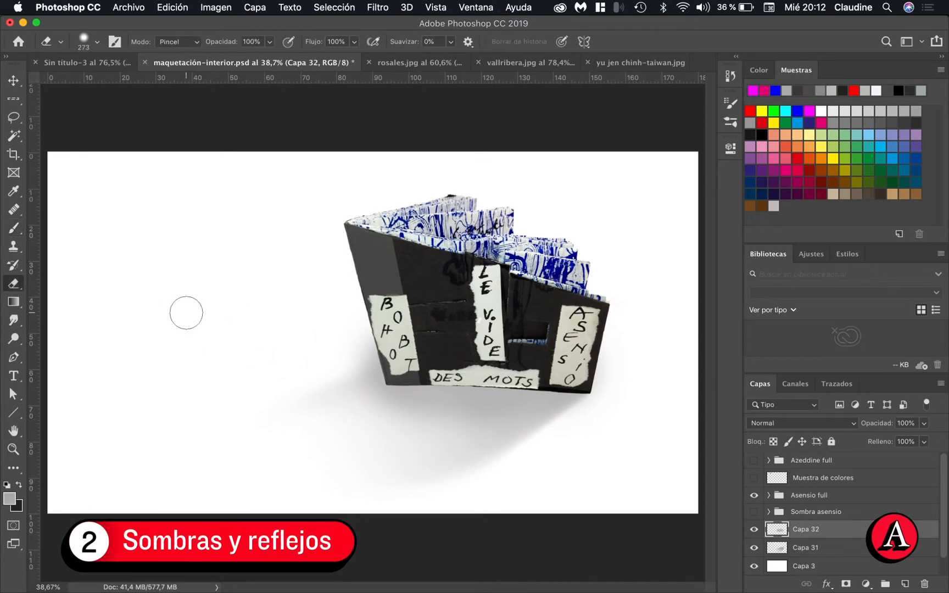
pyautogui.moveTo(173, 304)
pyautogui.mouseDown()
pyautogui.moveTo(261, 298)
pyautogui.moveTo(237, 277)
pyautogui.moveTo(239, 232)
pyautogui.mouseUp()
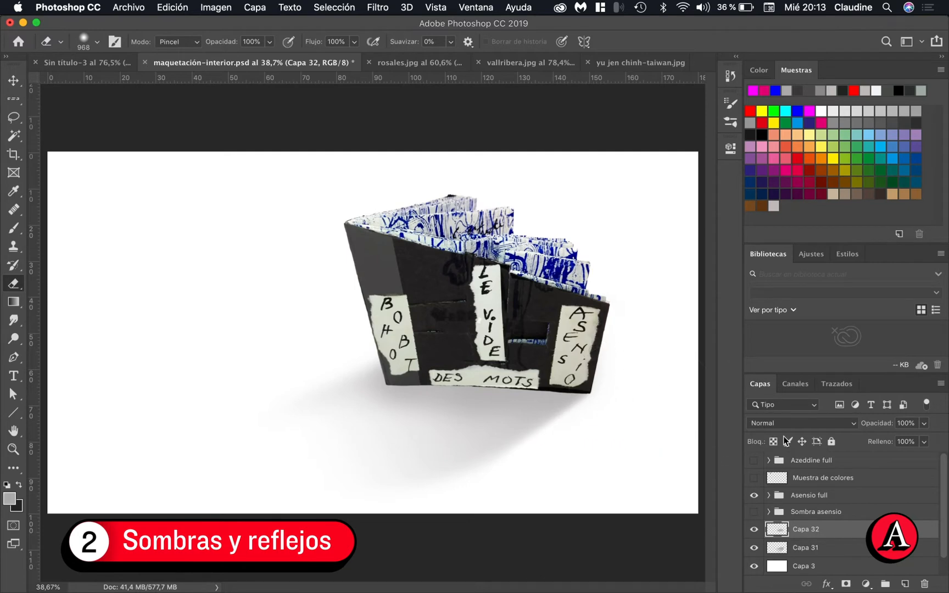
pyautogui.scroll(-3, 583, 403)
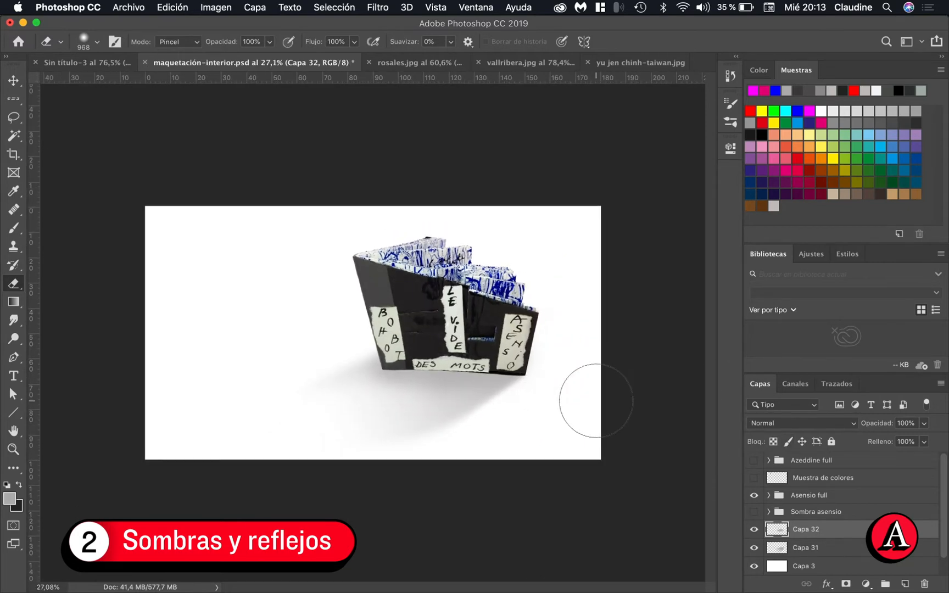
pyautogui.scroll(3, 596, 400)
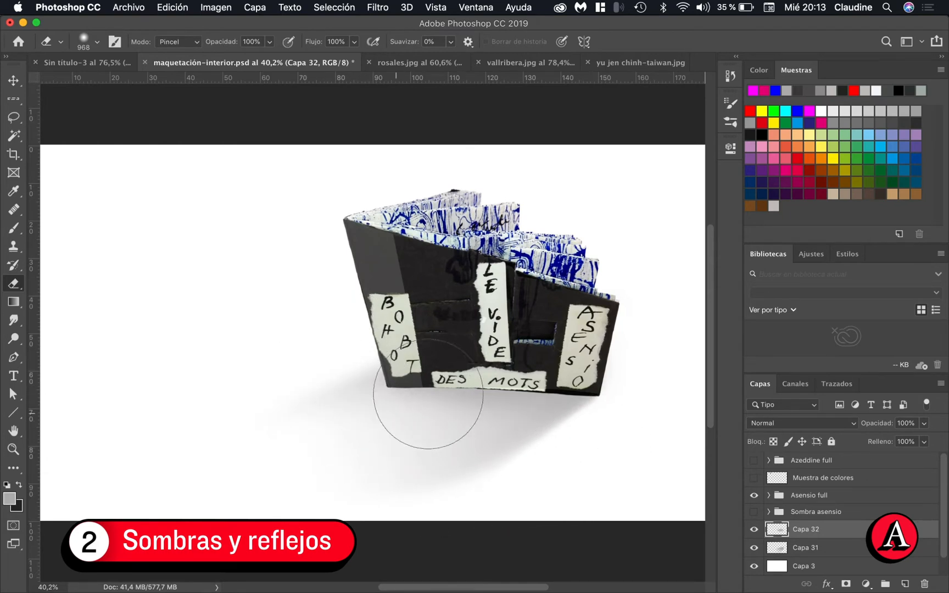
pyautogui.press('b')
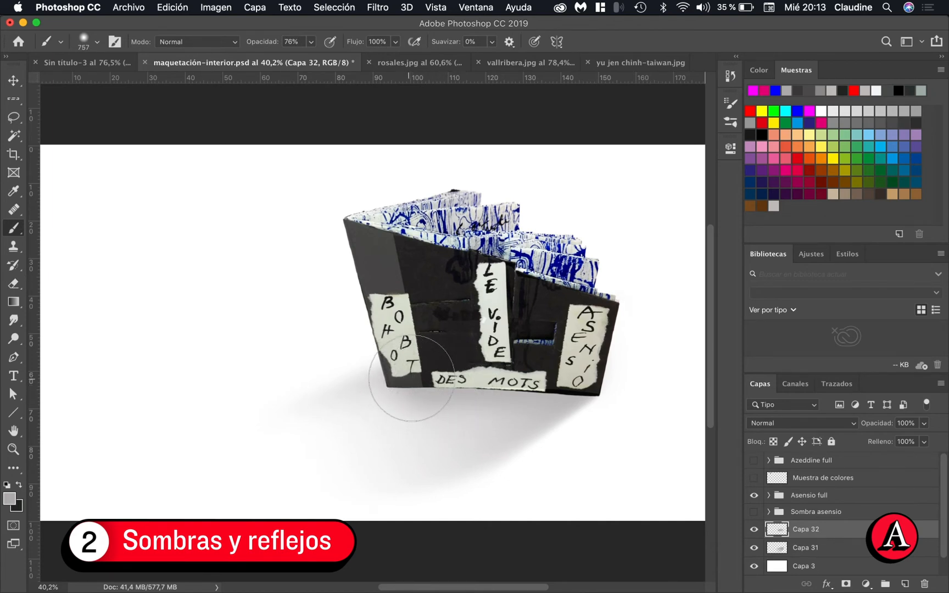
pyautogui.press('e')
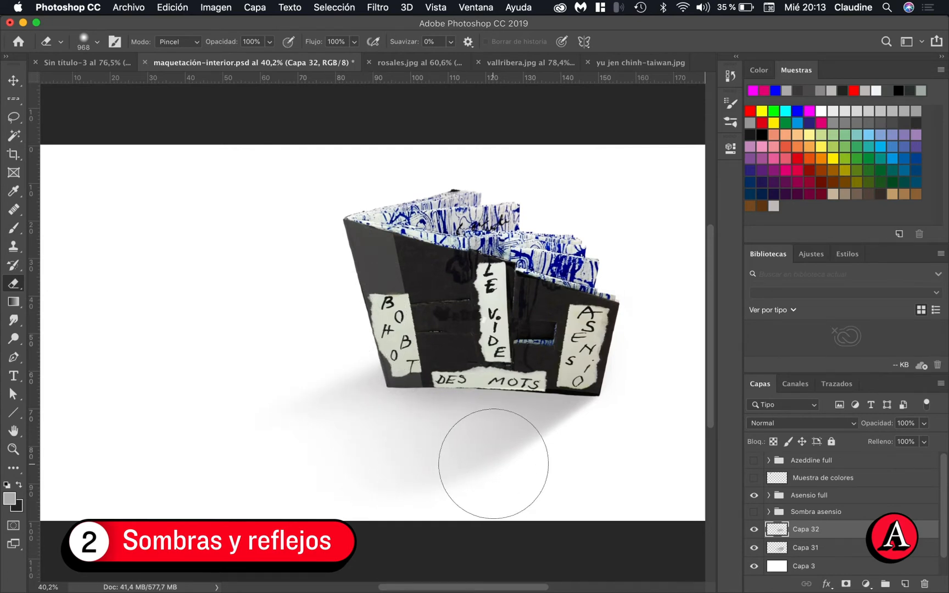
pyautogui.scroll(-4, 560, 474)
pyautogui.scroll(1, 560, 473)
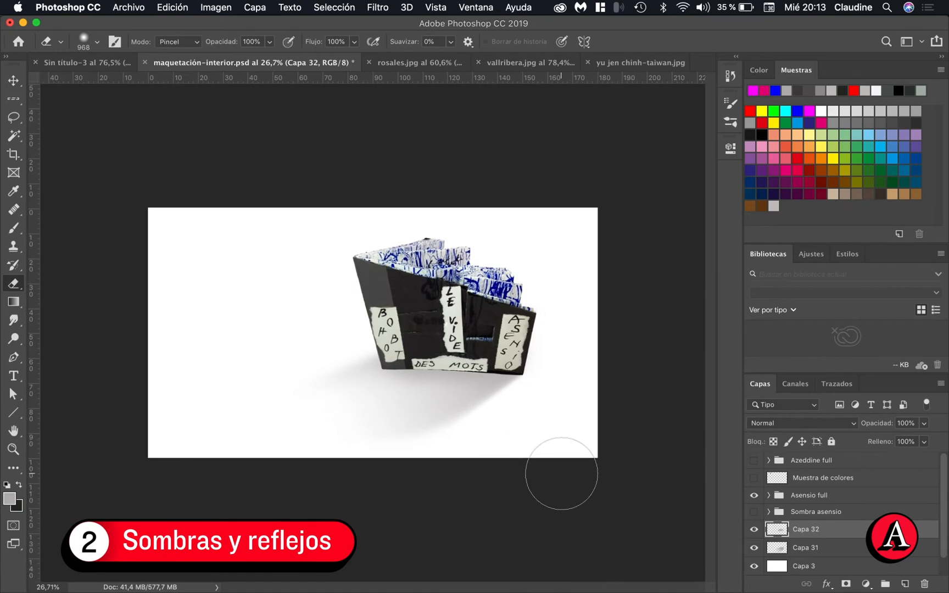
pyautogui.scroll(3, 561, 473)
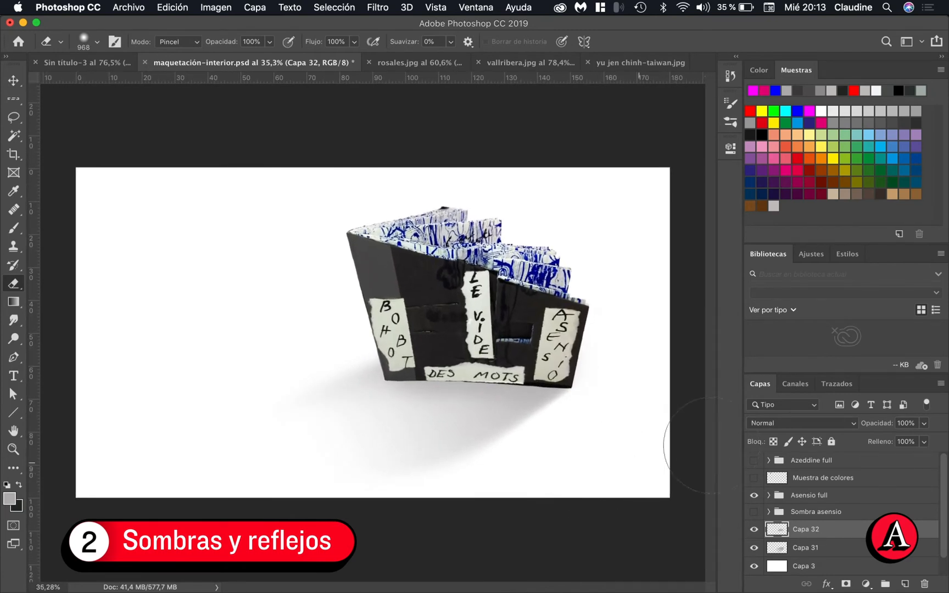
# Hide Capa 32 and add a new layer above it with the Trazado 1 path loaded as a selection
pyautogui.click(753, 529)
pyautogui.click(829, 384)
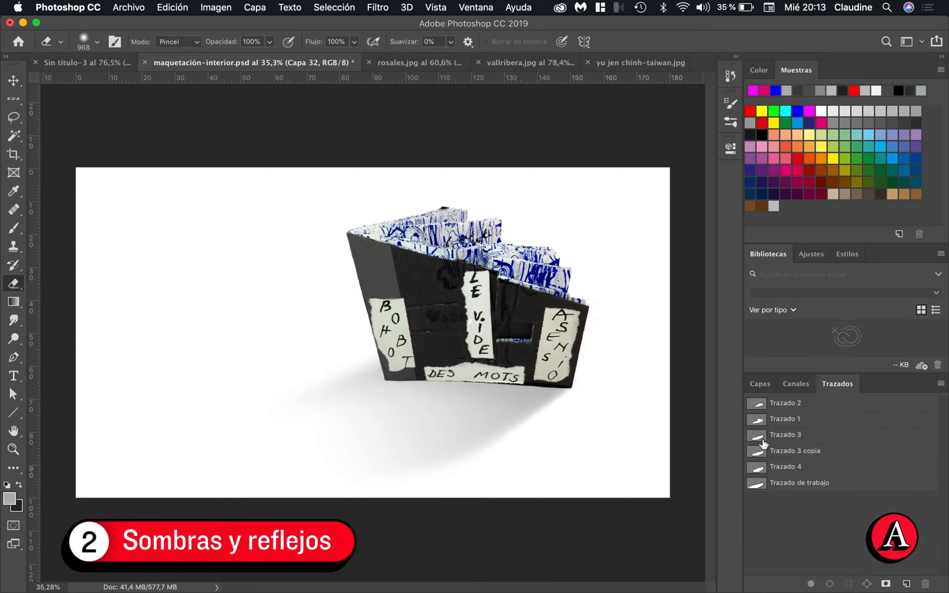
pyautogui.click(759, 421)
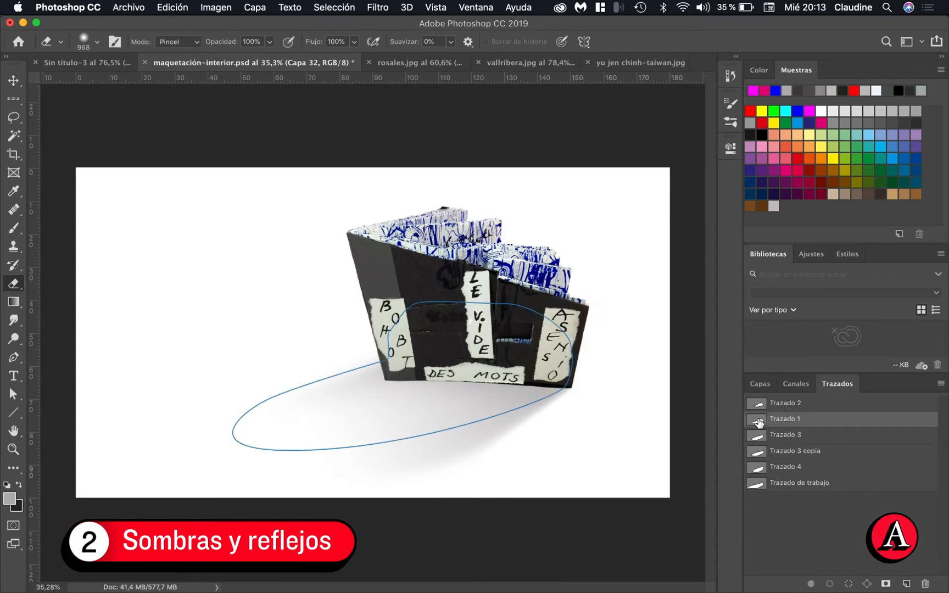
pyautogui.click(758, 407)
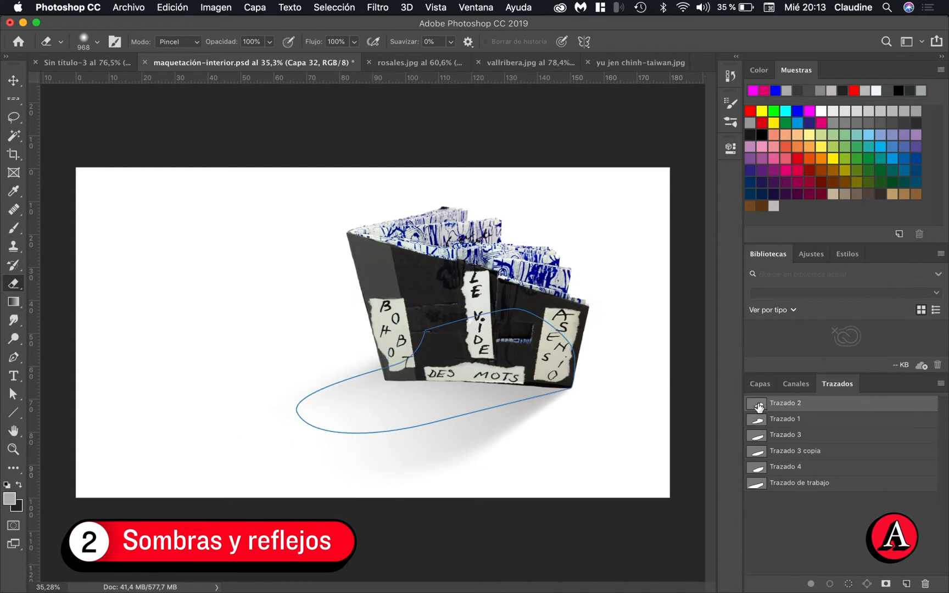
pyautogui.click(761, 422)
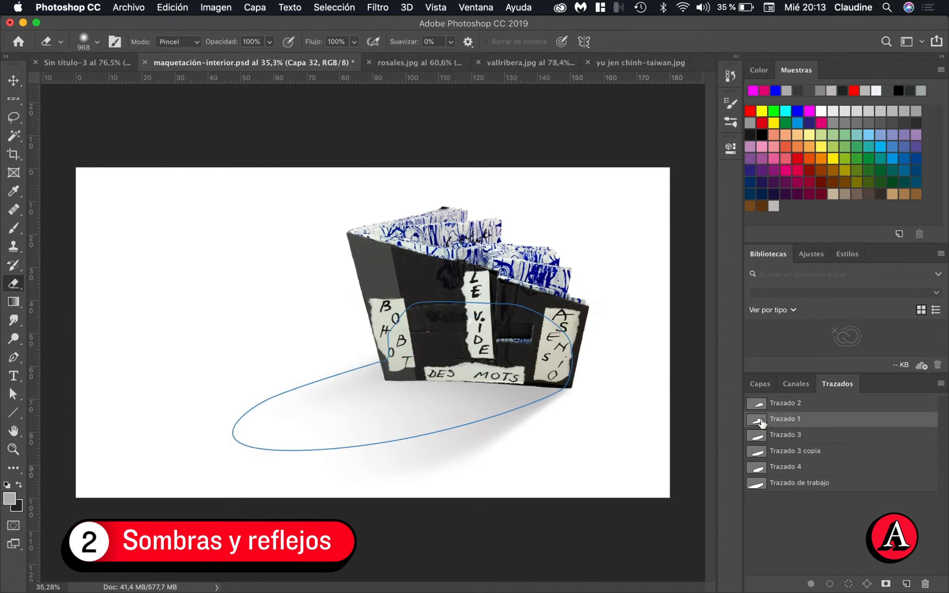
pyautogui.click(848, 585)
pyautogui.click(764, 384)
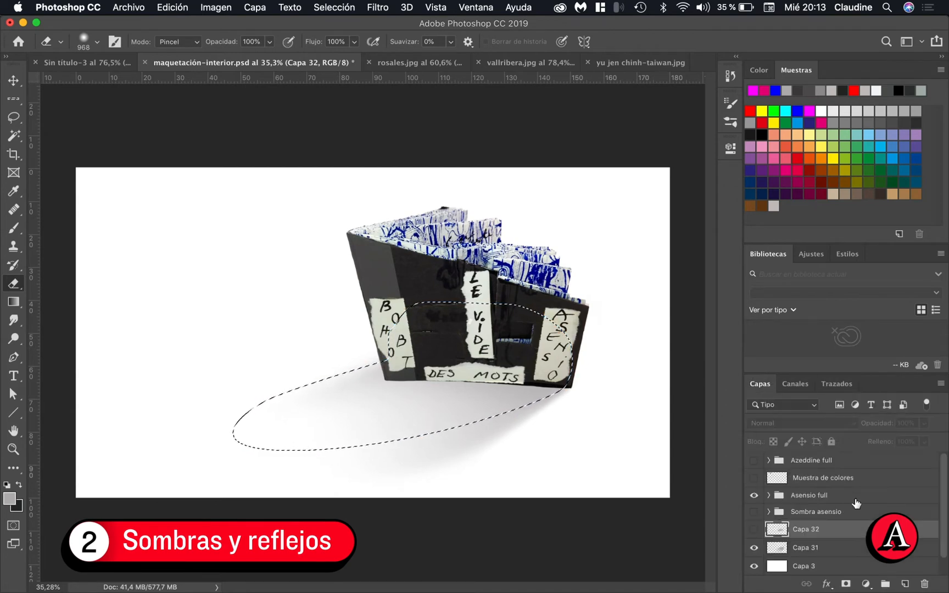
pyautogui.click(905, 584)
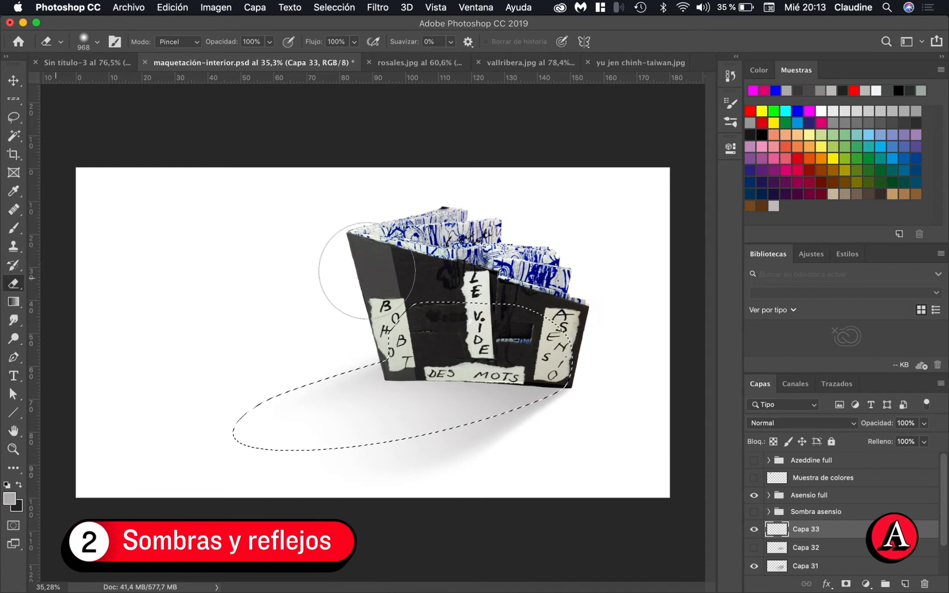
# Shade the selection on Capa 33 with grey-to-transparent linear gradients running outward from the book's base, undoing the unsuitable tries
pyautogui.press('g')
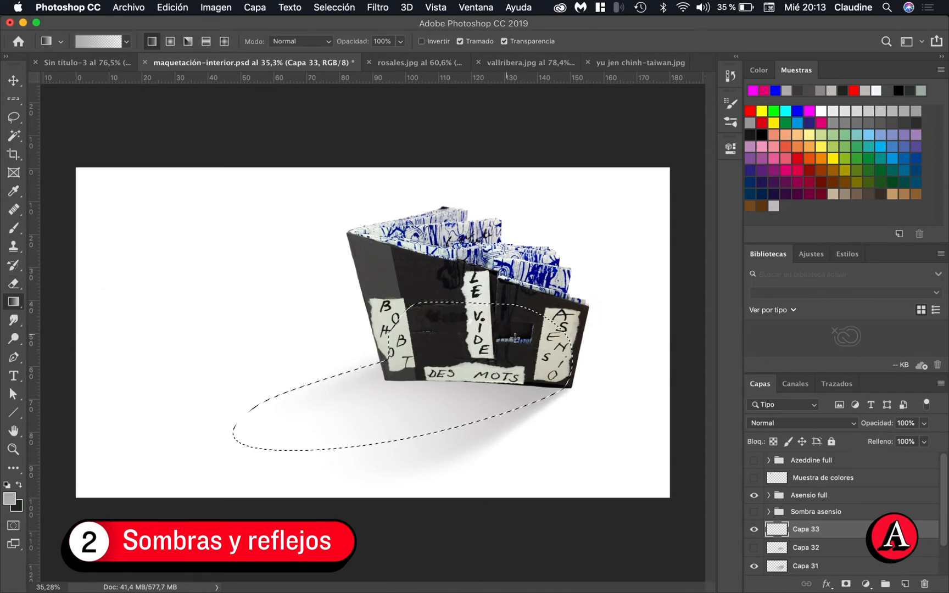
pyautogui.moveTo(517, 344); pyautogui.dragTo(372, 408)
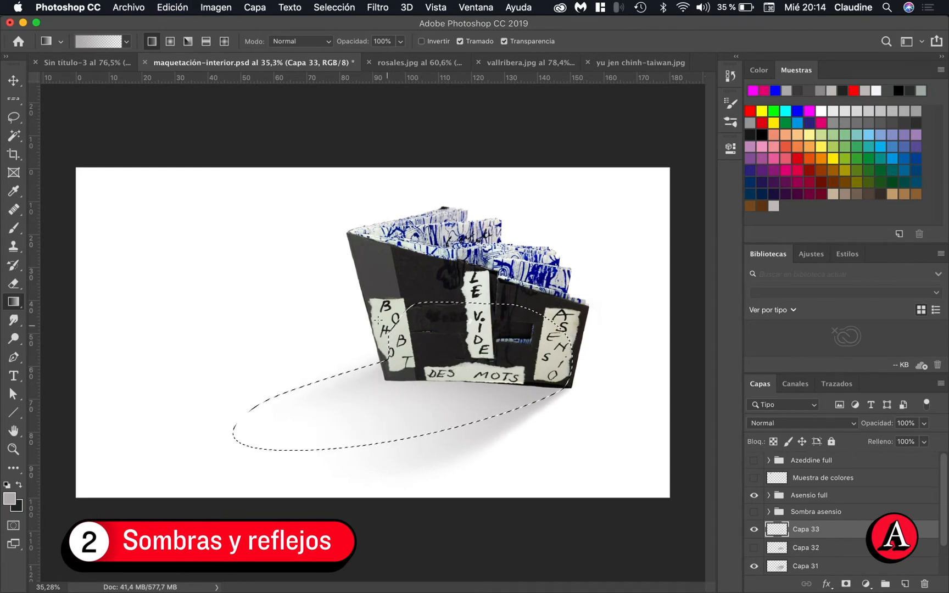
pyautogui.moveTo(377, 318); pyautogui.dragTo(436, 403)
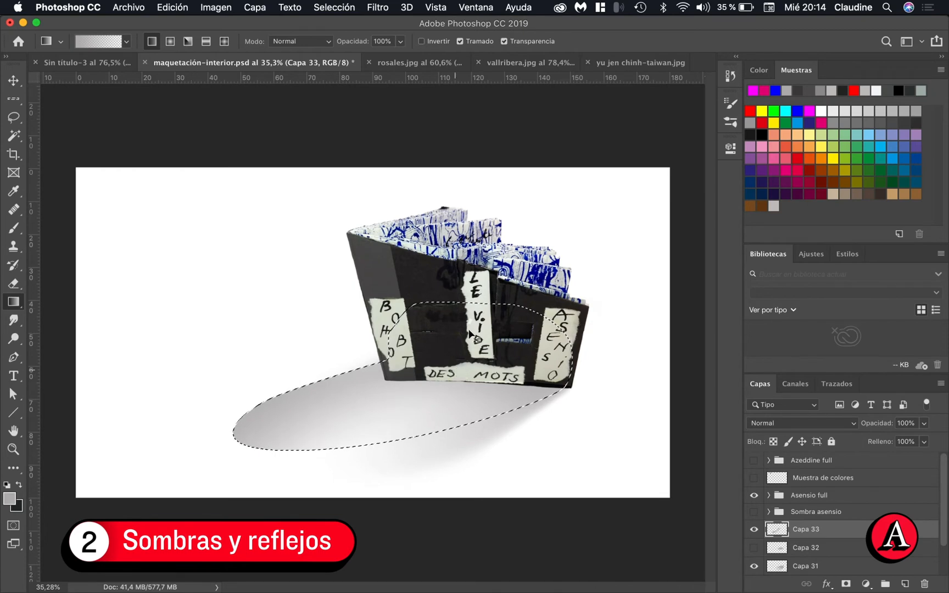
pyautogui.press('super+z')
pyautogui.moveTo(465, 308); pyautogui.dragTo(398, 410)
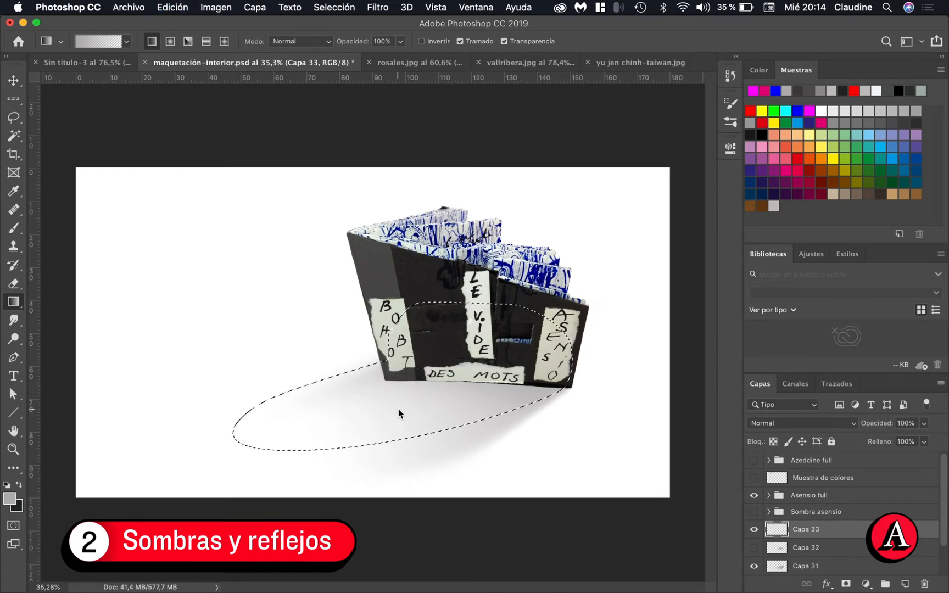
pyautogui.moveTo(393, 321); pyautogui.dragTo(410, 399)
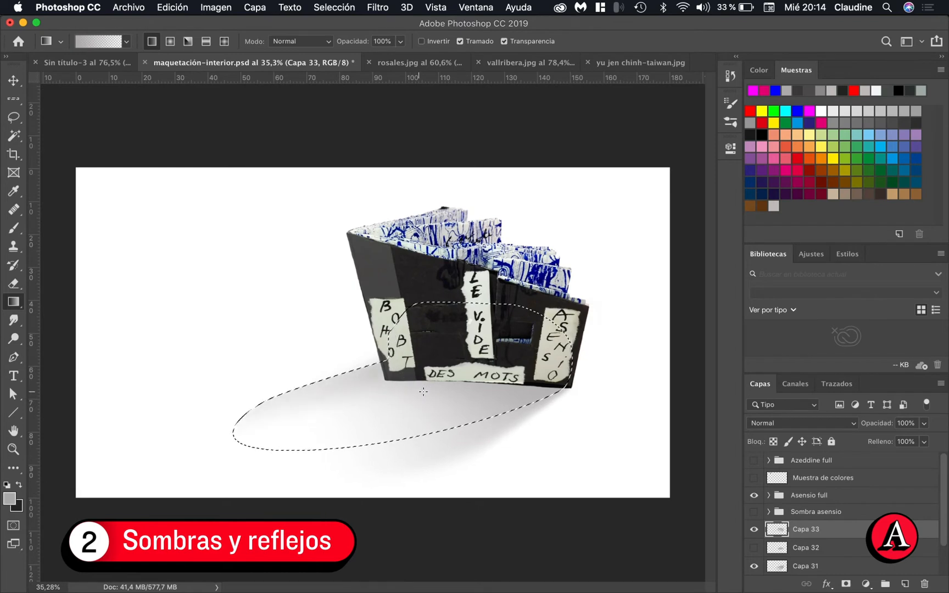
pyautogui.press('super+z')
pyautogui.moveTo(459, 352); pyautogui.dragTo(459, 352)
pyautogui.moveTo(390, 392); pyautogui.dragTo(371, 396)
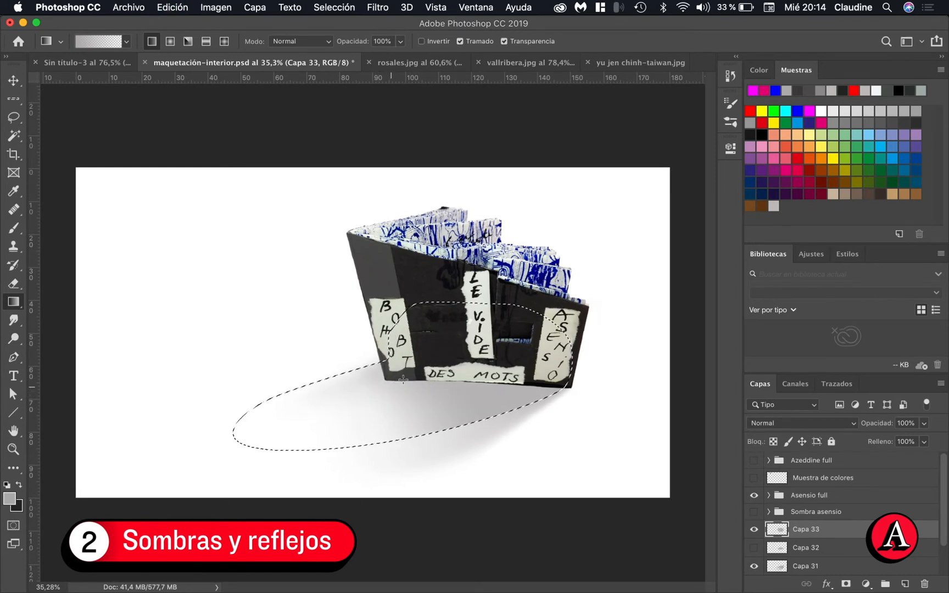
pyautogui.moveTo(411, 368); pyautogui.dragTo(350, 397)
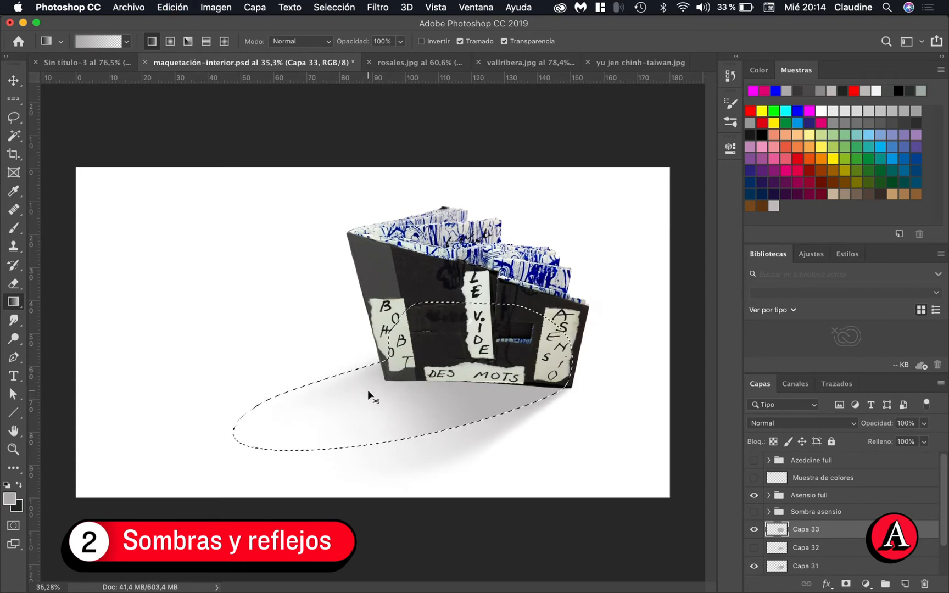
pyautogui.moveTo(407, 346); pyautogui.dragTo(376, 404)
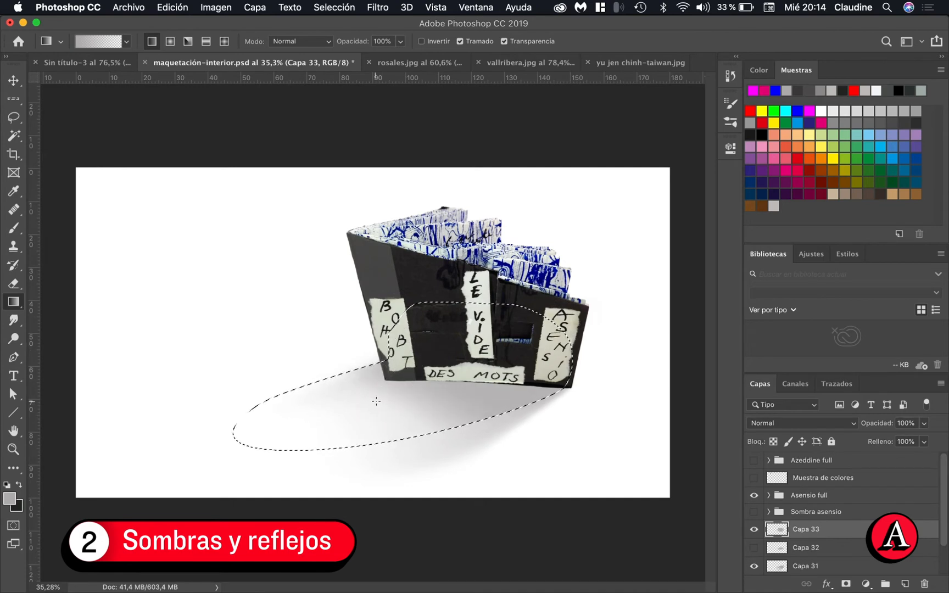
# Deselect and apply a Gaussian blur with a 53,1-pixel radius to the gradient shadow on Capa 33
pyautogui.press('super+d')
pyautogui.click(378, 7)
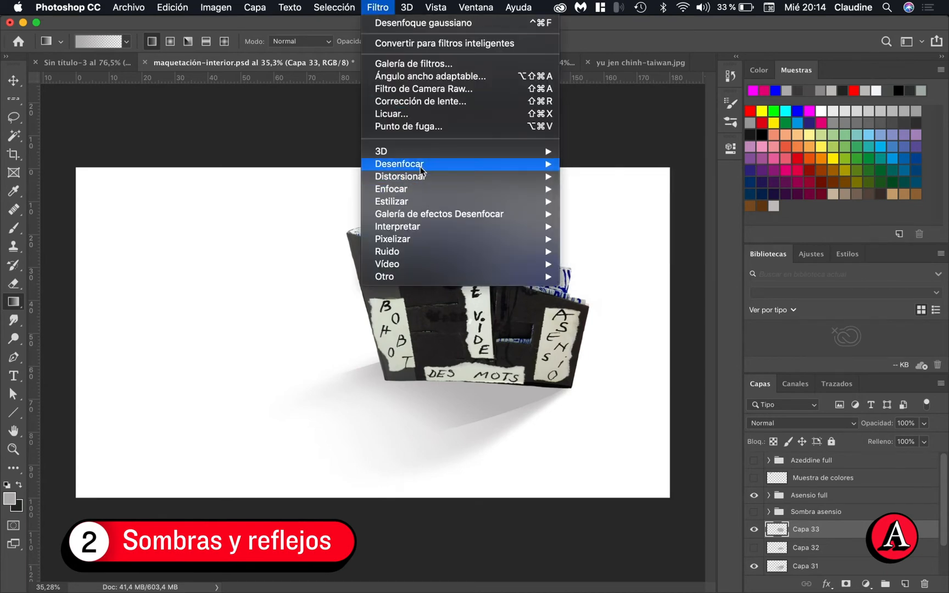
pyautogui.moveTo(422, 171)
pyautogui.click(620, 247)
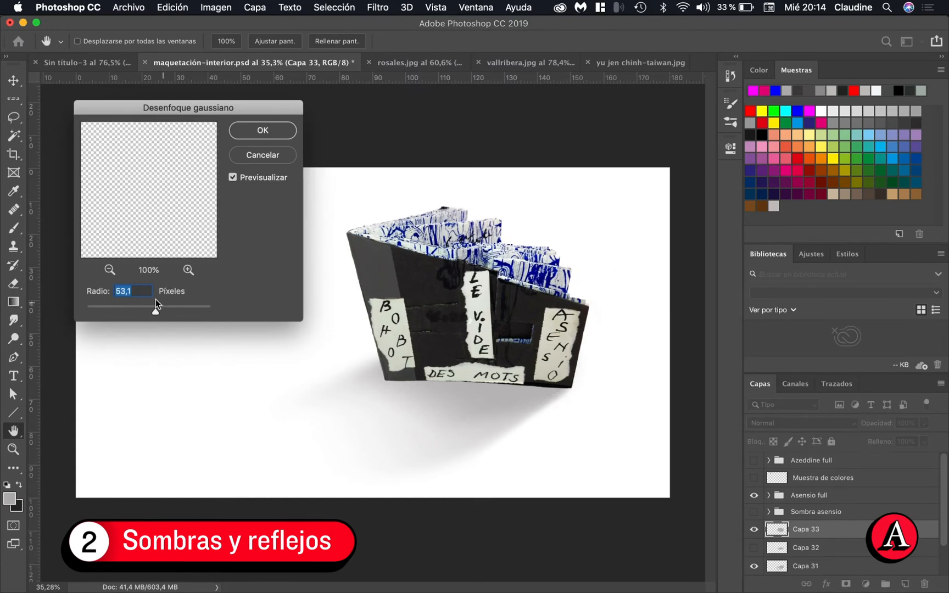
pyautogui.click(252, 131)
# Paint a soft grey shadow at the book's lower-left corner with the 757 px brush at 42% opacity, softening its outer edge with the 968 px eraser
pyautogui.press('b')
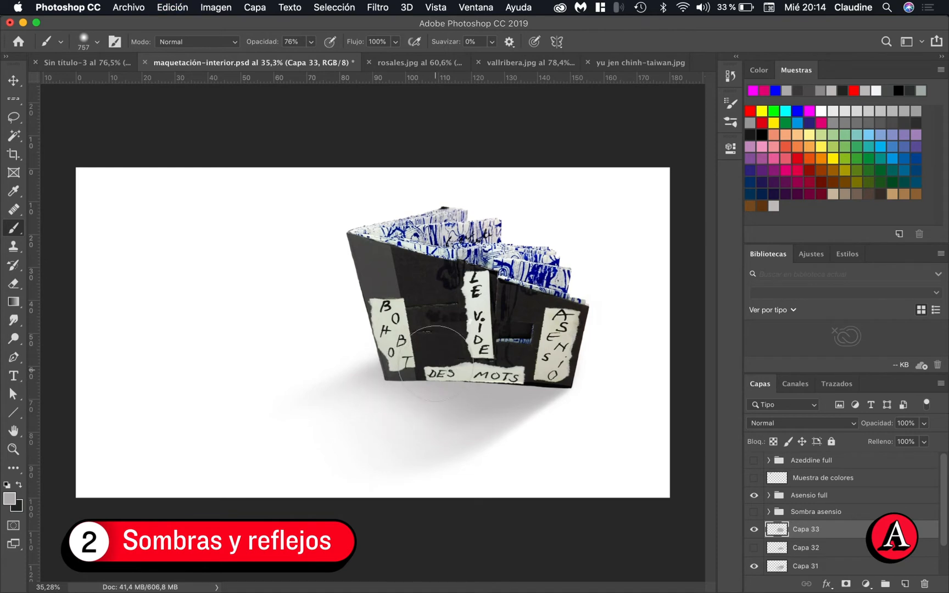
pyautogui.click(310, 43)
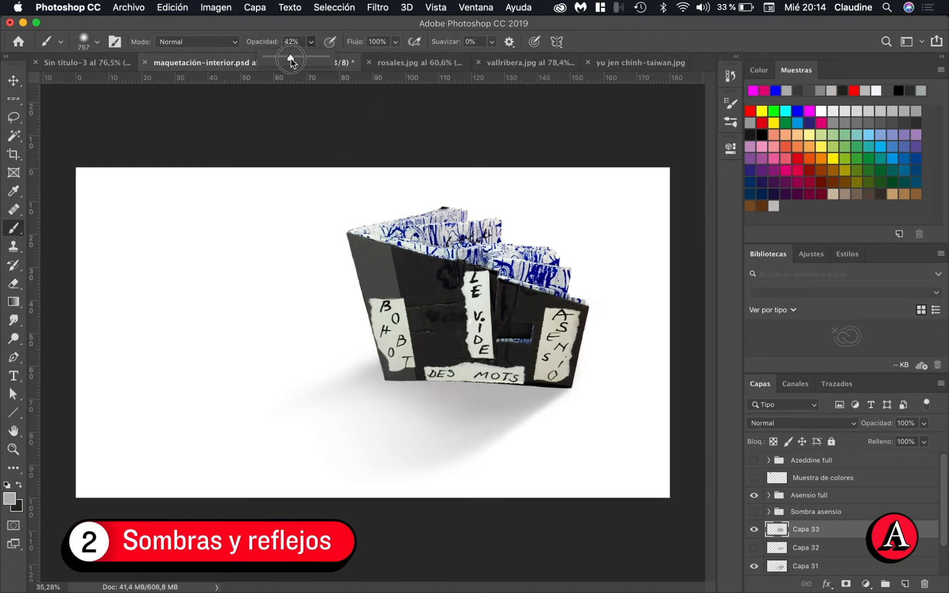
pyautogui.click(403, 386)
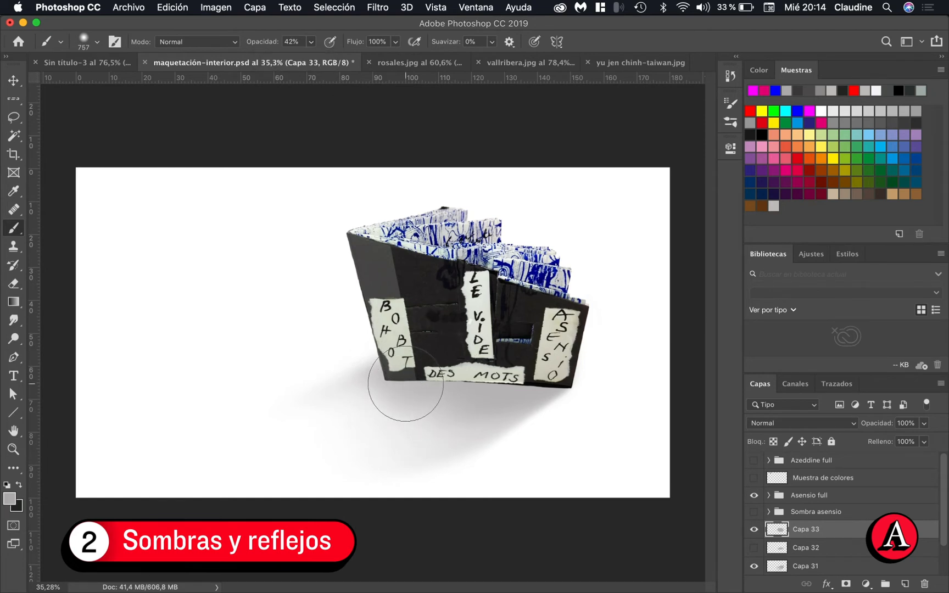
pyautogui.click(392, 392)
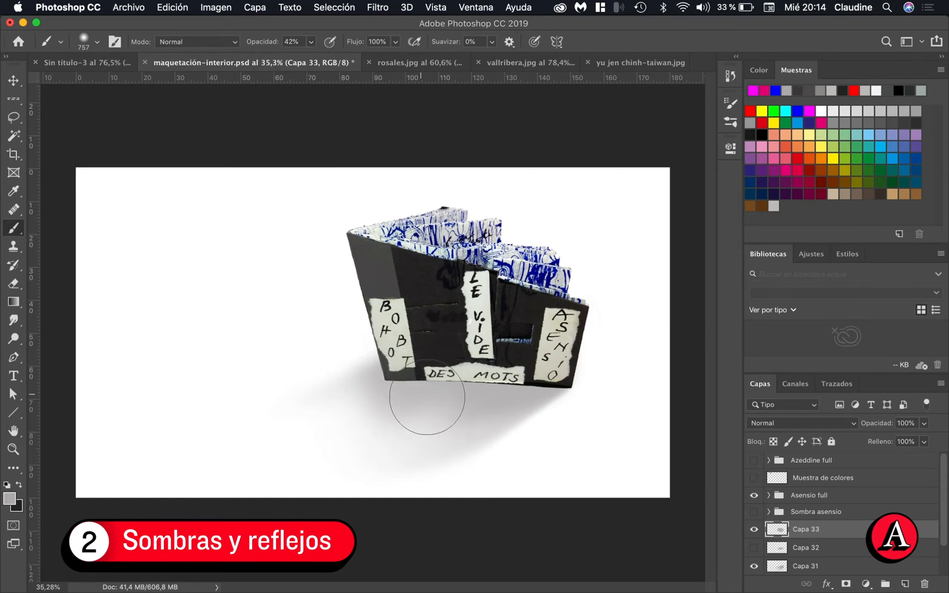
pyautogui.press('e')
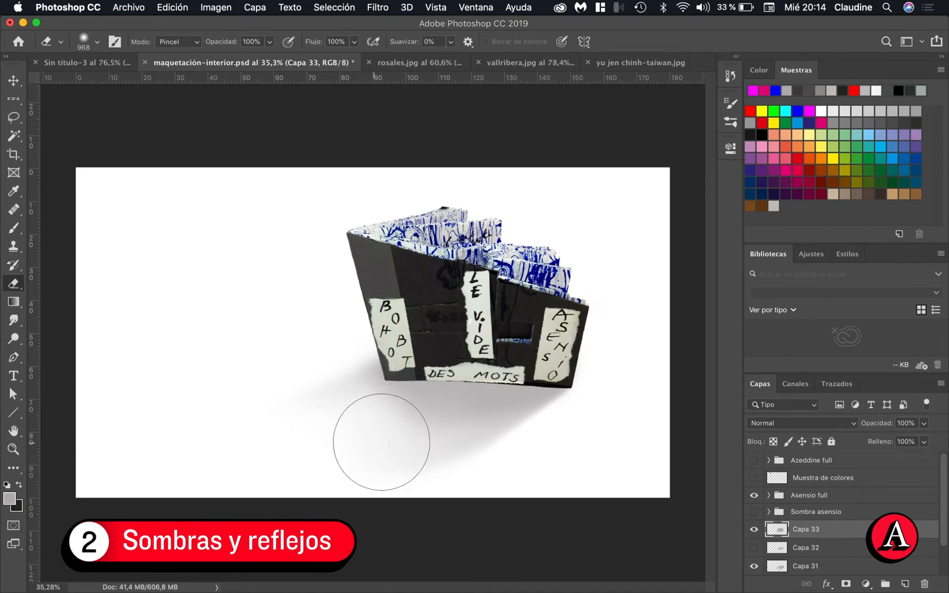
pyautogui.click(430, 442)
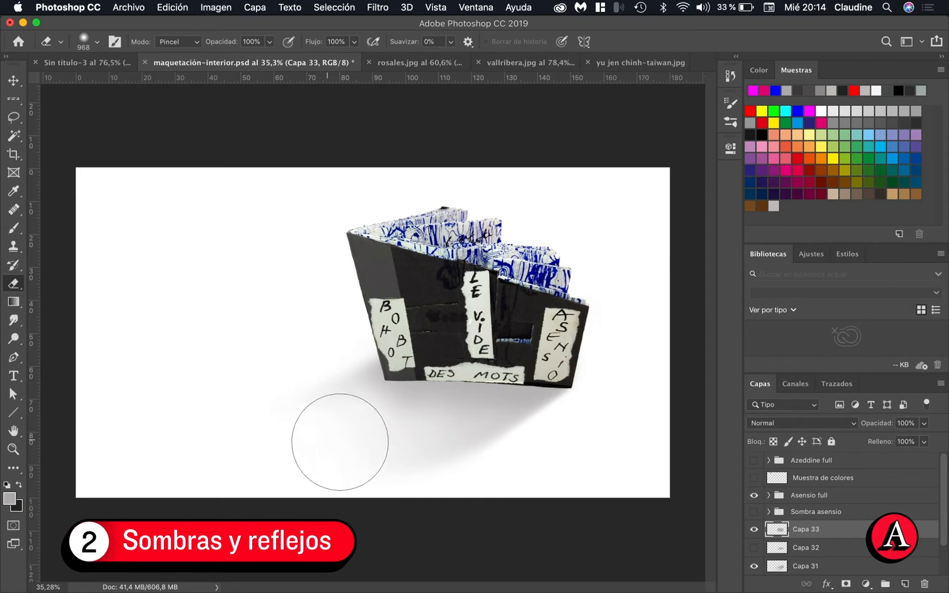
# Lower the layer opacity of the shadows to 66% on Capa 33 and 75% on Capa 31
pyautogui.click(925, 424)
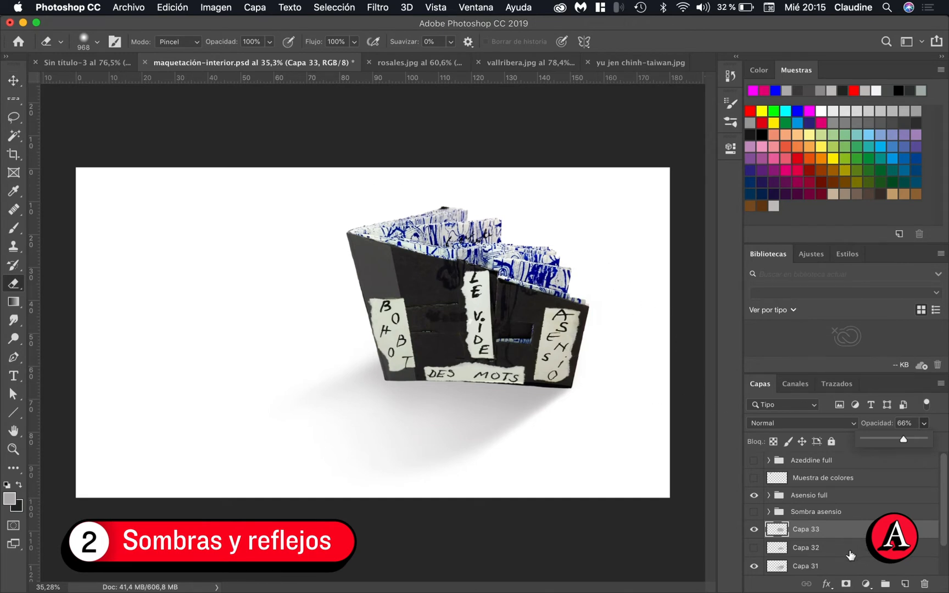
pyautogui.scroll(-2, 851, 555)
pyautogui.click(822, 529)
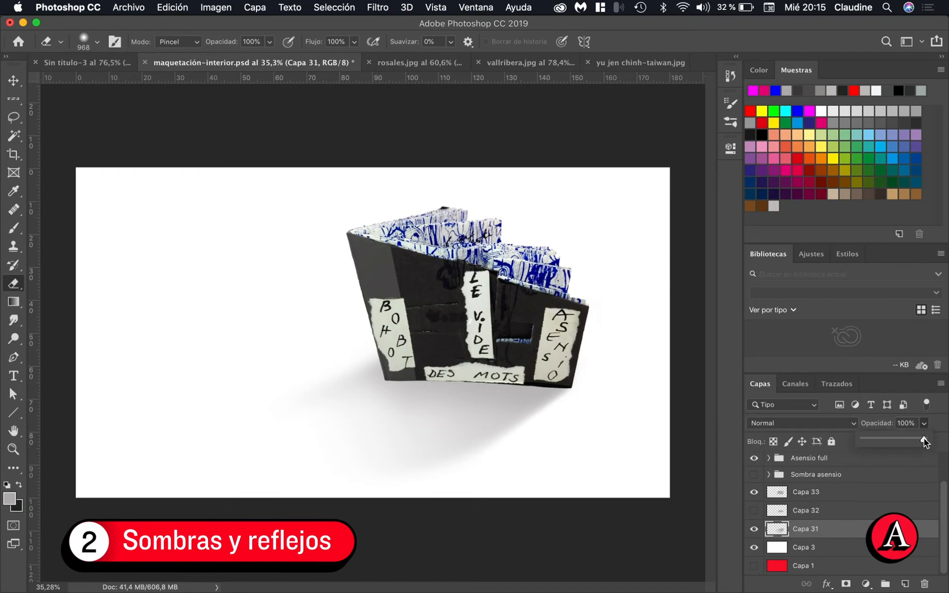
pyautogui.moveTo(919, 441); pyautogui.dragTo(906, 443)
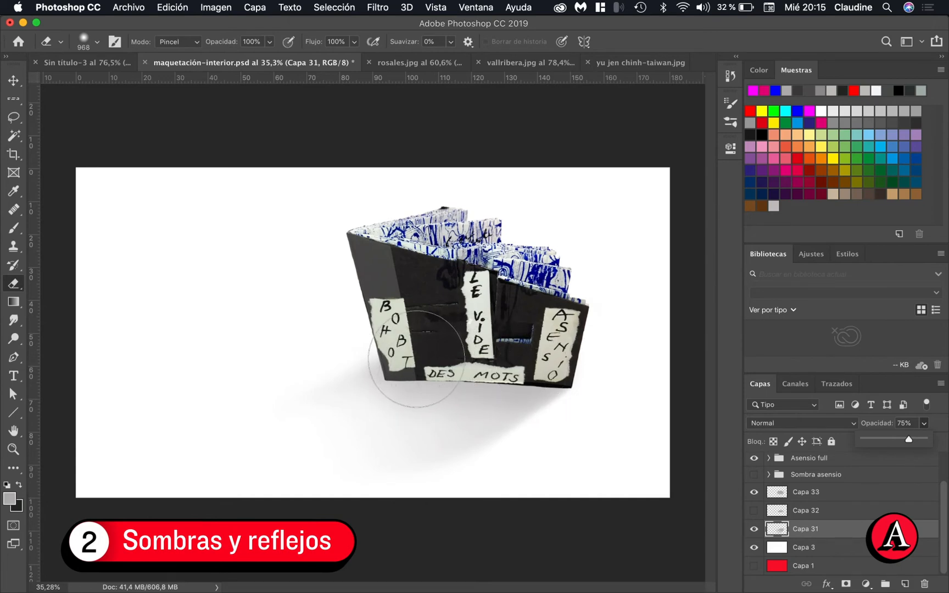
pyautogui.scroll(5, 415, 358)
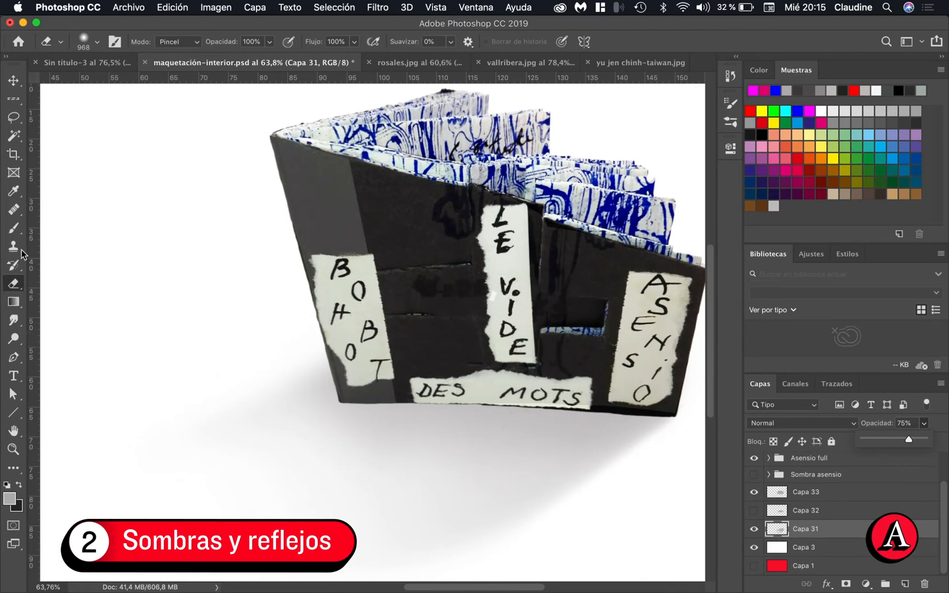
pyautogui.click(843, 493)
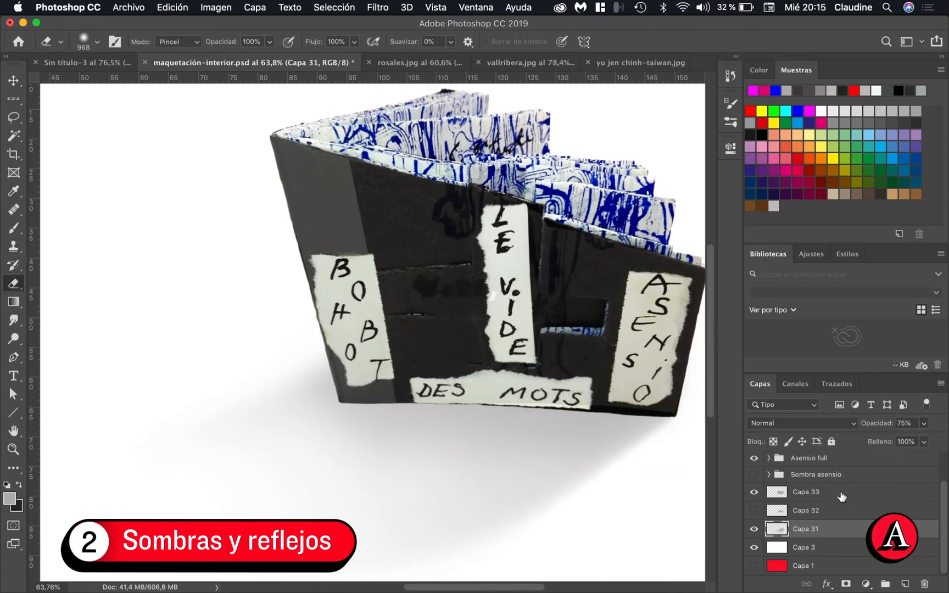
# Create a new layer above Capa 33 and set a 216 px brush at 84% opacity with the dark grey foreground colour
pyautogui.click(843, 493)
pyautogui.click(906, 584)
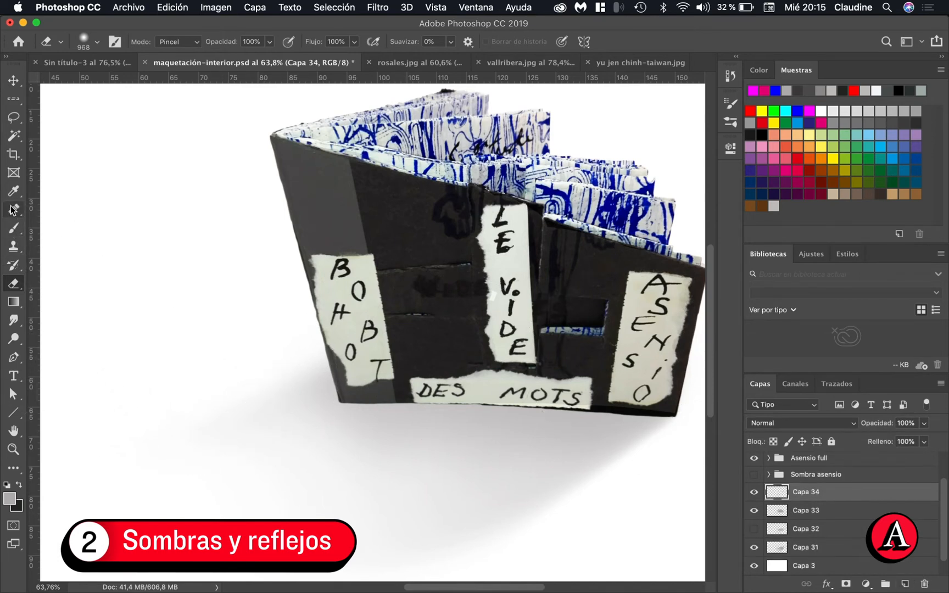
pyautogui.press('b')
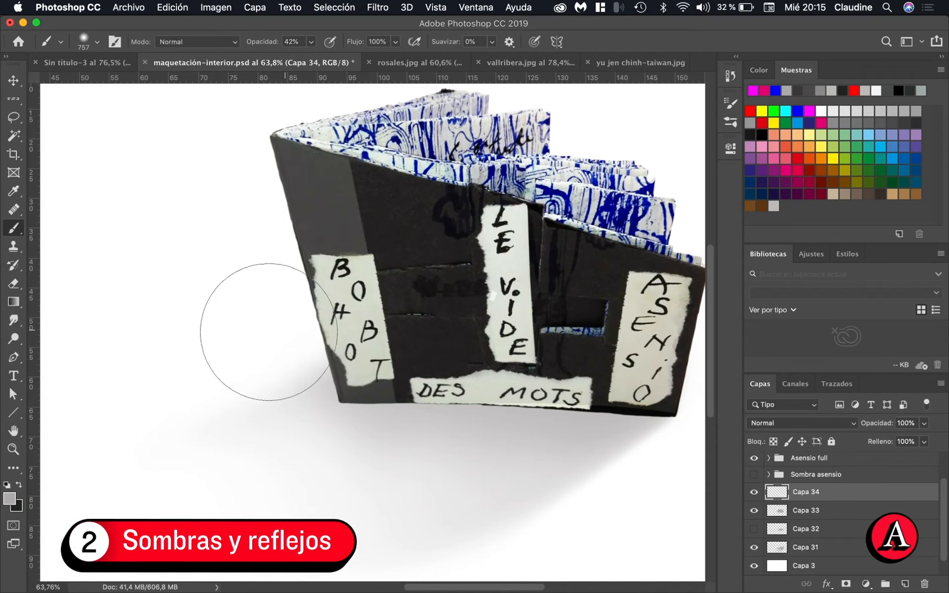
pyautogui.moveTo(265, 330); pyautogui.dragTo(150, 324)
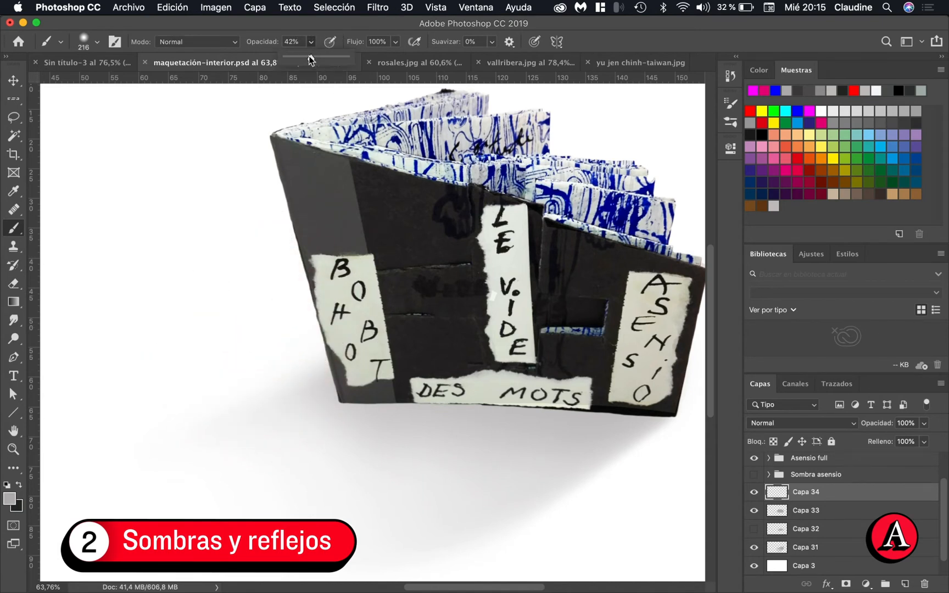
pyautogui.moveTo(311, 57); pyautogui.dragTo(336, 62)
pyautogui.click(19, 488)
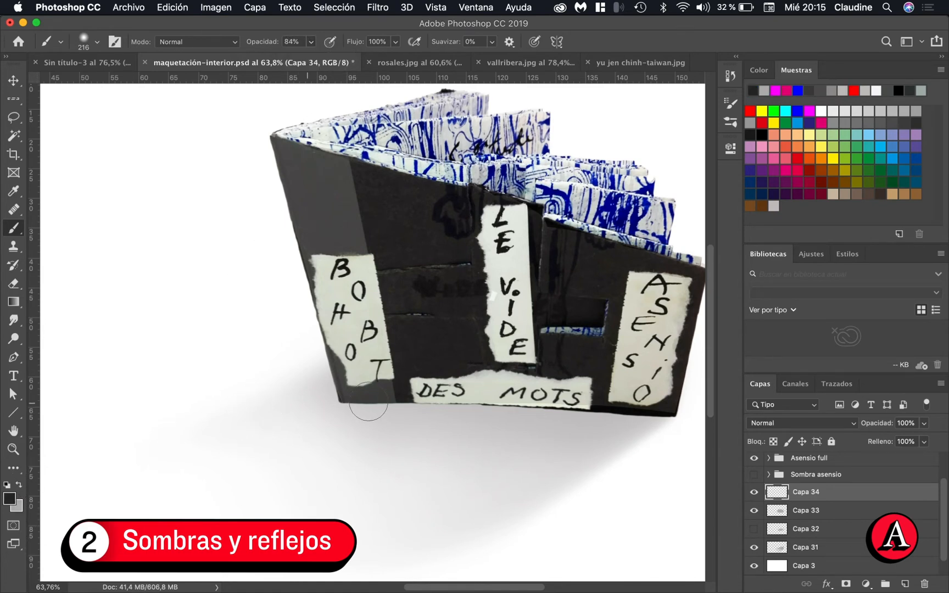
# Paint a dark contact shadow along the book's entire bottom edge on Capa 34, undoing the first trial stroke
pyautogui.moveTo(363, 388)
pyautogui.mouseDown()
pyautogui.moveTo(362, 396)
pyautogui.moveTo(377, 391)
pyautogui.mouseUp()
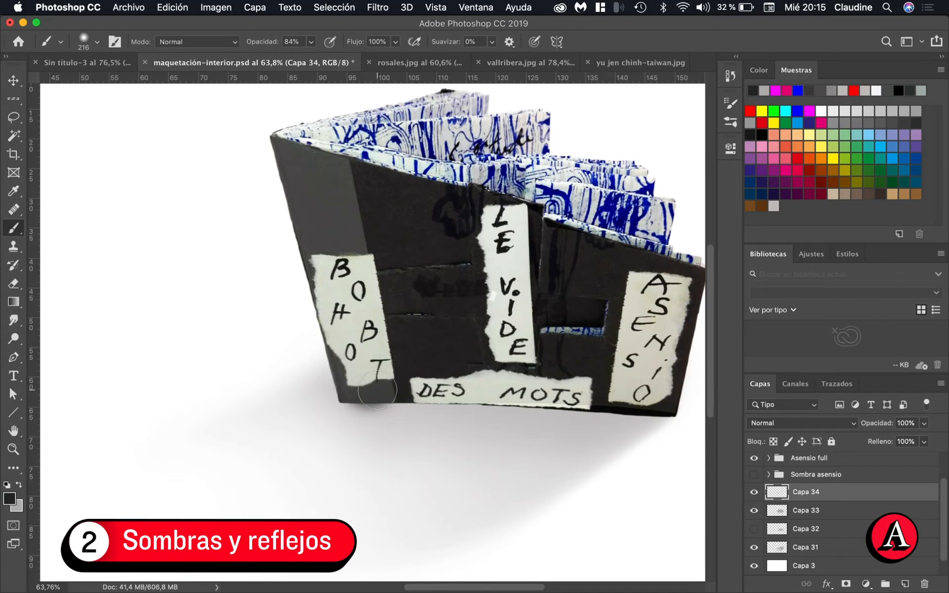
pyautogui.press('super+z')
pyautogui.scroll(4, 380, 382)
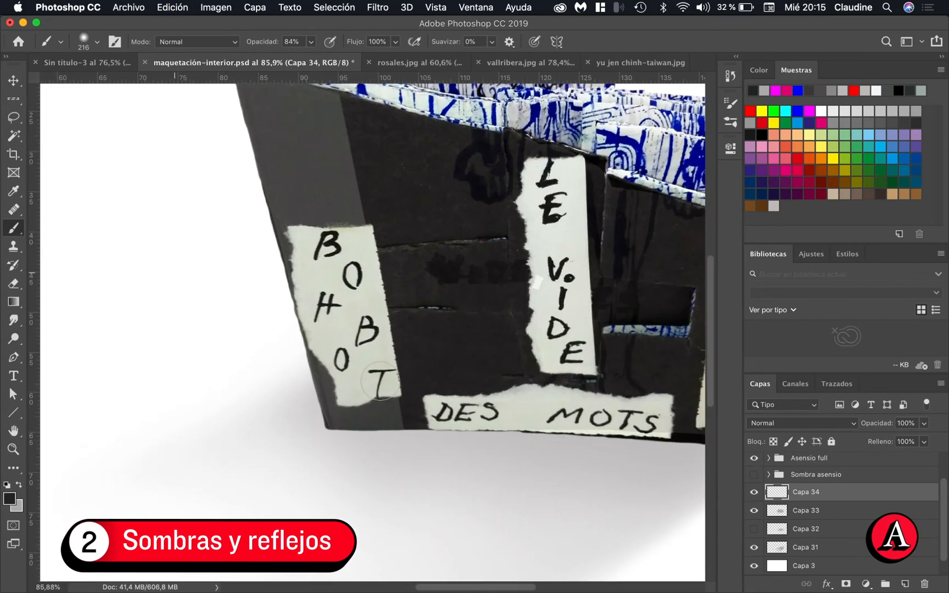
pyautogui.hscroll(2, 380, 382)
pyautogui.hscroll(5, 380, 381)
pyautogui.scroll(-2, 380, 381)
pyautogui.hscroll(-1, 380, 381)
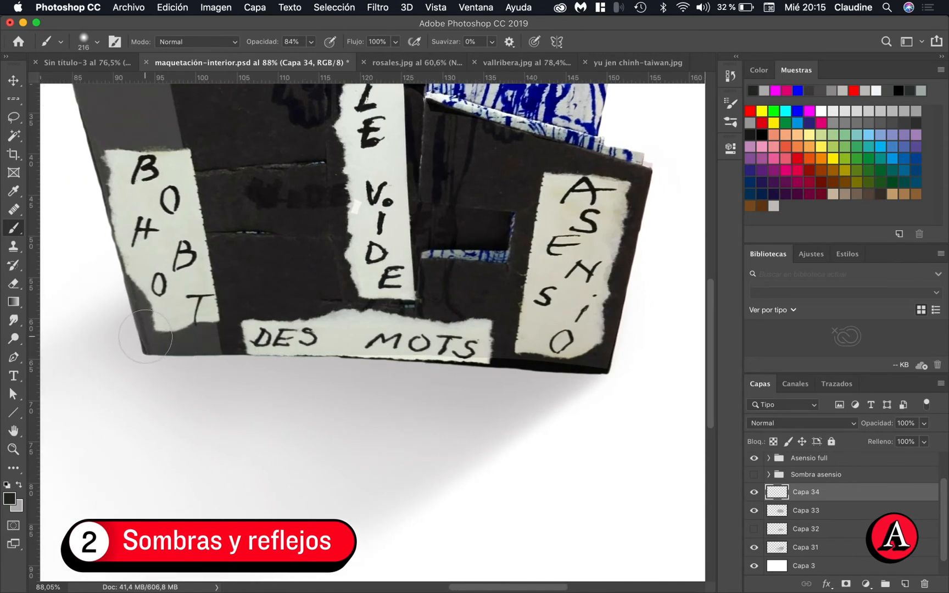
pyautogui.moveTo(145, 336)
pyautogui.mouseDown()
pyautogui.moveTo(365, 339)
pyautogui.moveTo(349, 342)
pyautogui.moveTo(392, 364)
pyautogui.moveTo(447, 339)
pyautogui.moveTo(519, 348)
pyautogui.moveTo(526, 360)
pyautogui.moveTo(546, 349)
pyautogui.moveTo(593, 356)
pyautogui.moveTo(555, 366)
pyautogui.moveTo(520, 346)
pyautogui.mouseUp()
# Erase the excess contact shadow around the book's lower-left and lower-right corners with a 141 px eraser
pyautogui.press('e')
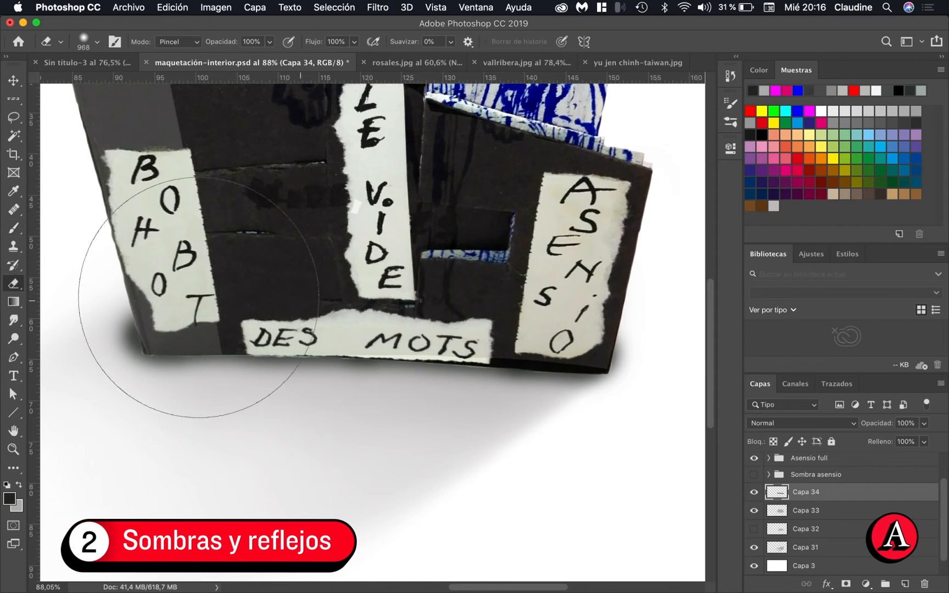
pyautogui.moveTo(247, 244)
pyautogui.mouseDown()
pyautogui.moveTo(70, 244)
pyautogui.moveTo(85, 248)
pyautogui.mouseUp()
pyautogui.moveTo(301, 248); pyautogui.dragTo(241, 255)
pyautogui.hscroll(-3, 241, 256)
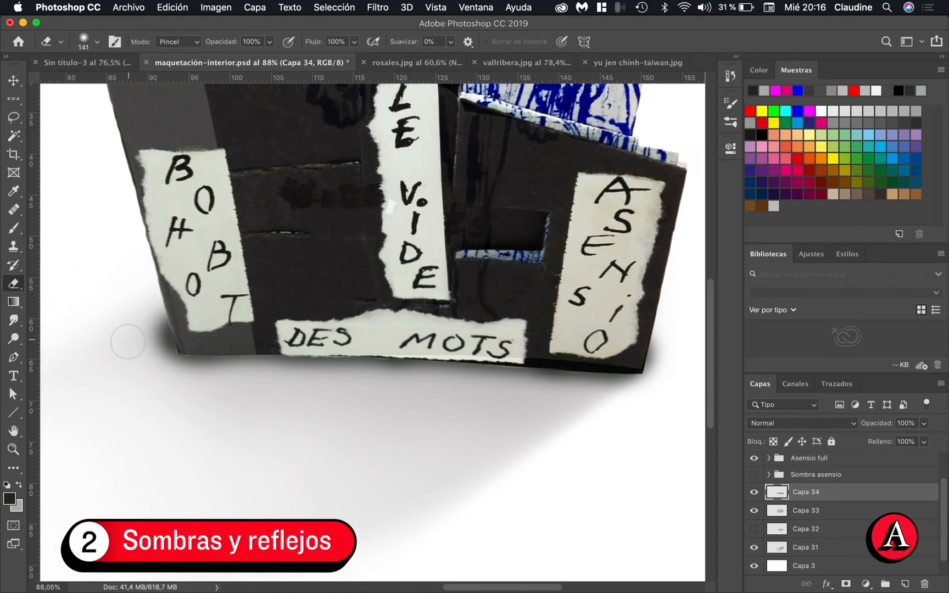
pyautogui.moveTo(148, 317)
pyautogui.mouseDown()
pyautogui.moveTo(160, 370)
pyautogui.moveTo(145, 319)
pyautogui.moveTo(165, 368)
pyautogui.moveTo(190, 385)
pyautogui.moveTo(159, 346)
pyautogui.mouseUp()
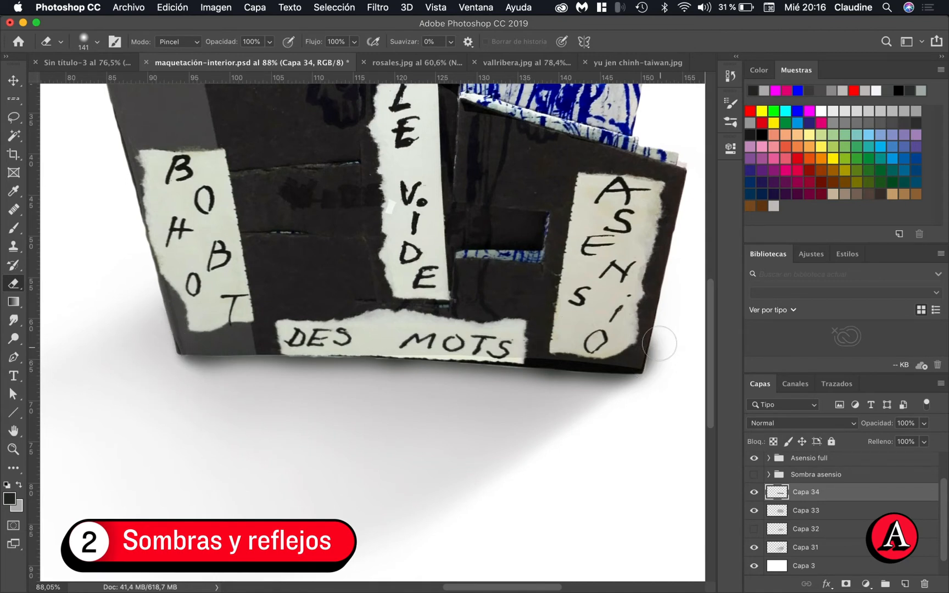
pyautogui.moveTo(660, 343); pyautogui.dragTo(659, 389)
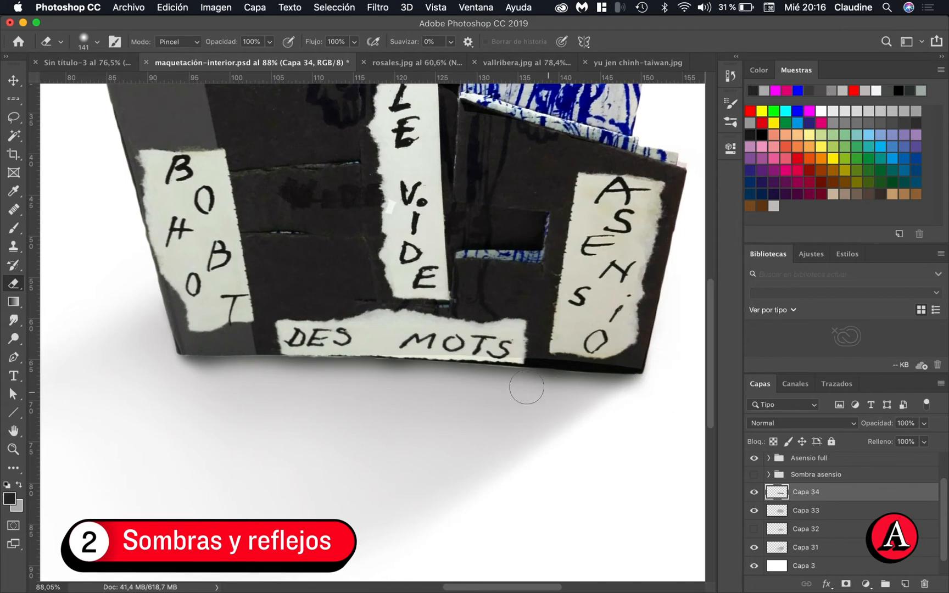
# Darken the contact shadow at the book's lower-left corner with the brush and trim its outer edge with an 86 px eraser
pyautogui.press('b')
pyautogui.scroll(4, 298, 363)
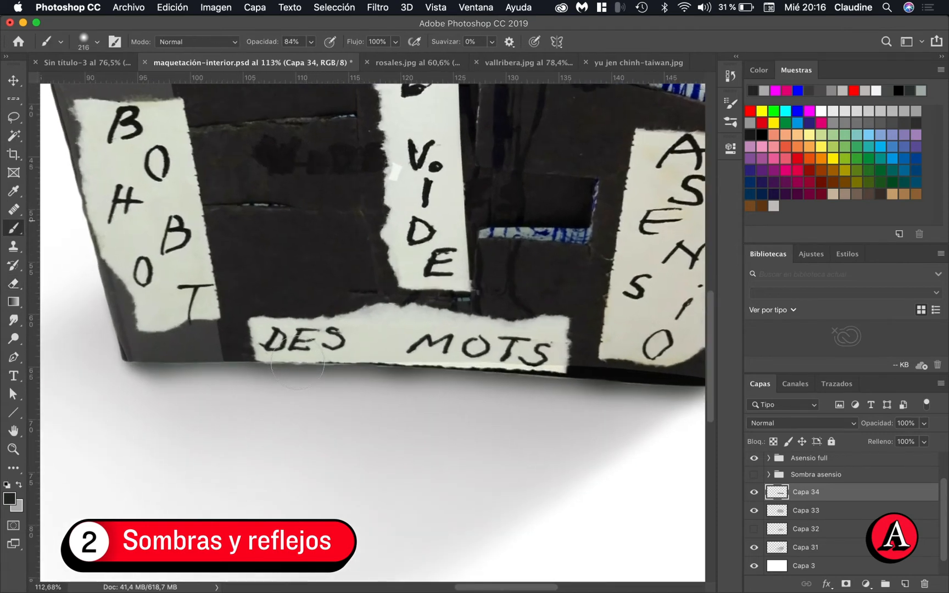
pyautogui.moveTo(206, 336)
pyautogui.mouseDown()
pyautogui.moveTo(201, 329)
pyautogui.moveTo(201, 343)
pyautogui.moveTo(189, 342)
pyautogui.moveTo(195, 329)
pyautogui.moveTo(172, 332)
pyautogui.mouseUp()
pyautogui.press('e')
pyautogui.scroll(2, 191, 338)
pyautogui.scroll(2, 156, 329)
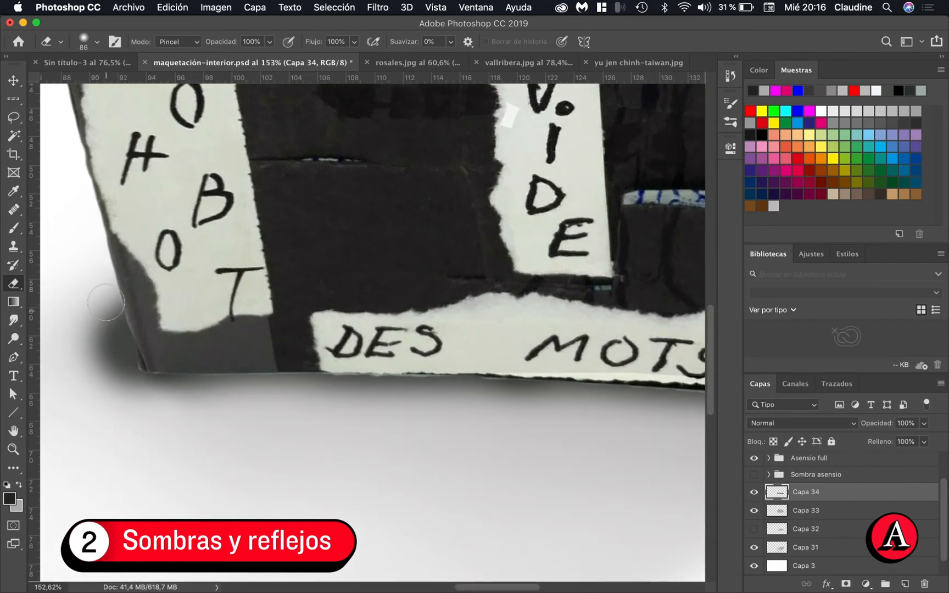
pyautogui.moveTo(106, 303)
pyautogui.mouseDown()
pyautogui.moveTo(110, 332)
pyautogui.moveTo(102, 318)
pyautogui.moveTo(140, 420)
pyautogui.mouseUp()
pyautogui.moveTo(97, 335)
pyautogui.mouseDown()
pyautogui.moveTo(97, 388)
pyautogui.moveTo(85, 286)
pyautogui.moveTo(81, 297)
pyautogui.moveTo(95, 287)
pyautogui.moveTo(110, 319)
pyautogui.moveTo(131, 402)
pyautogui.moveTo(282, 416)
pyautogui.mouseUp()
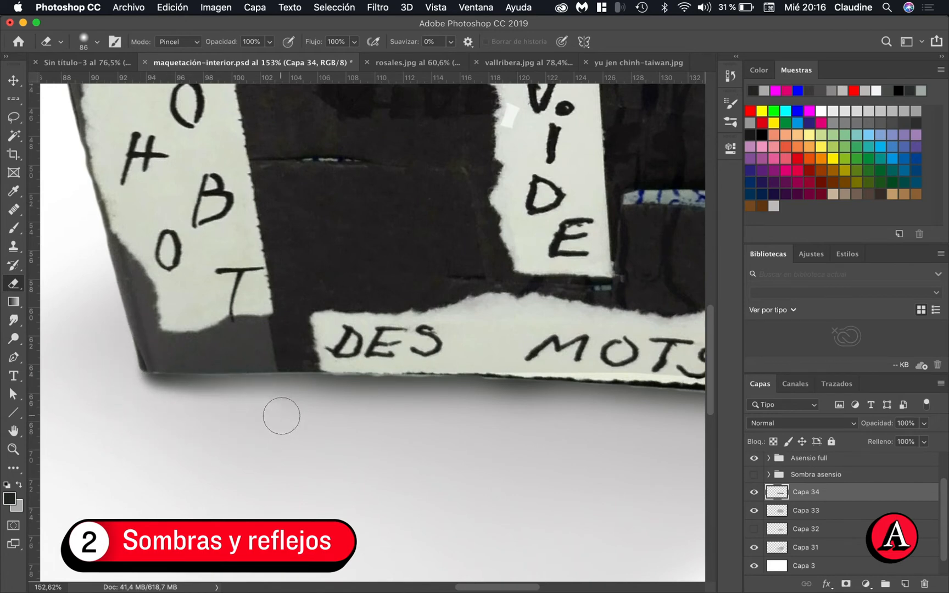
# Darken the contact shadow at the book's lower-right corner with a 91 px brush and erase the spill beside the cover with the 86 px eraser
pyautogui.scroll(-10, 282, 416)
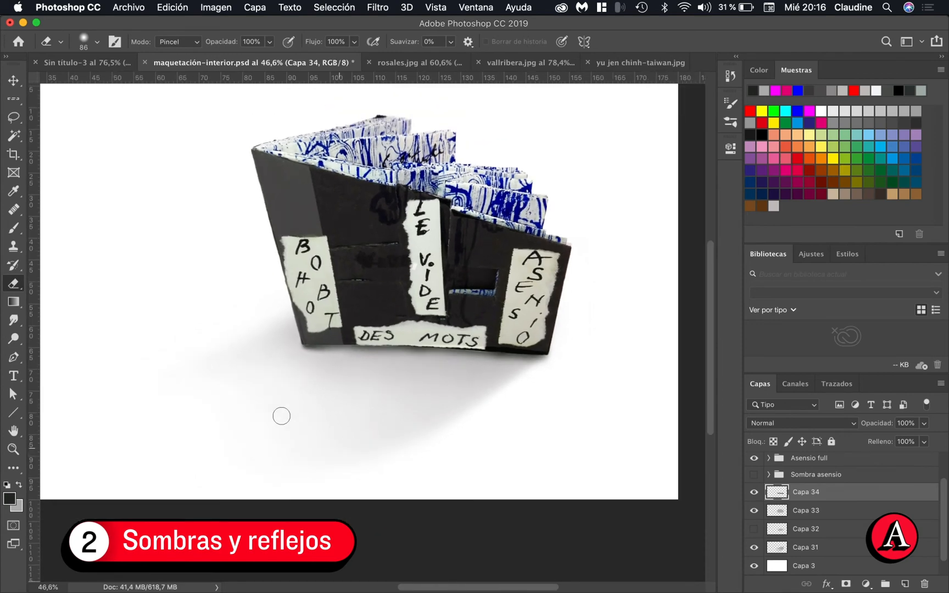
pyautogui.scroll(5, 281, 415)
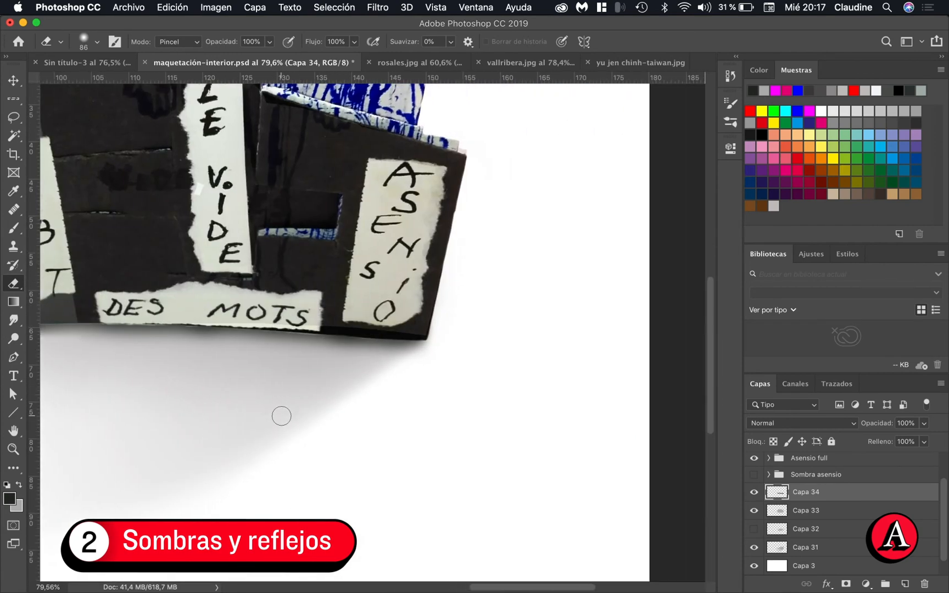
pyautogui.scroll(4, 429, 390)
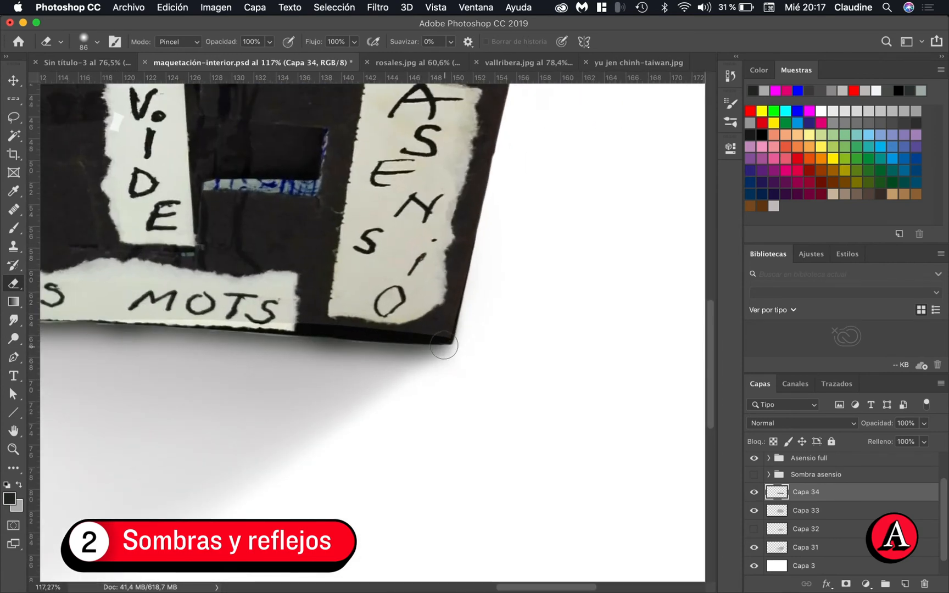
pyautogui.press('b')
pyautogui.scroll(2, 448, 335)
pyautogui.moveTo(435, 327)
pyautogui.mouseDown()
pyautogui.moveTo(381, 328)
pyautogui.moveTo(426, 328)
pyautogui.mouseUp()
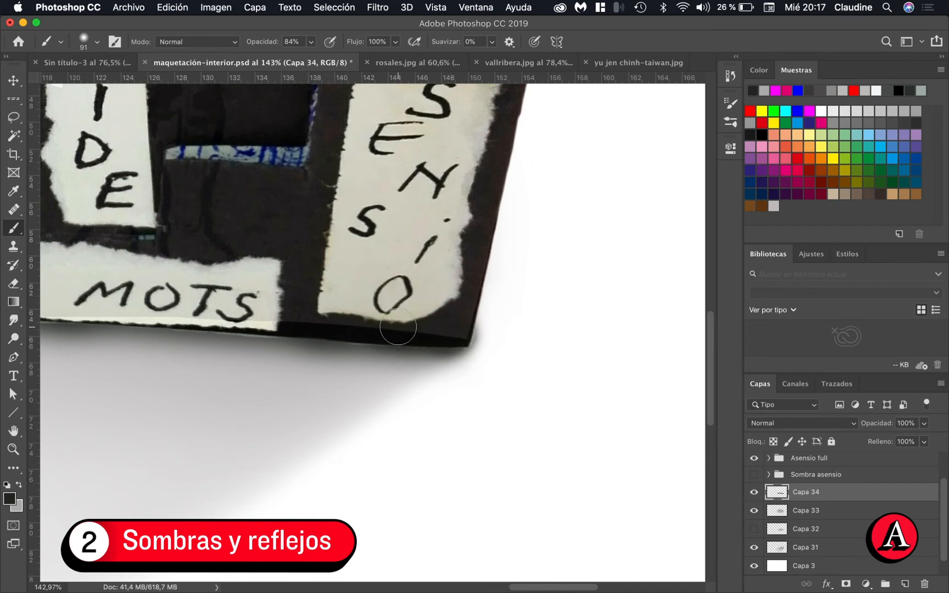
pyautogui.press('e')
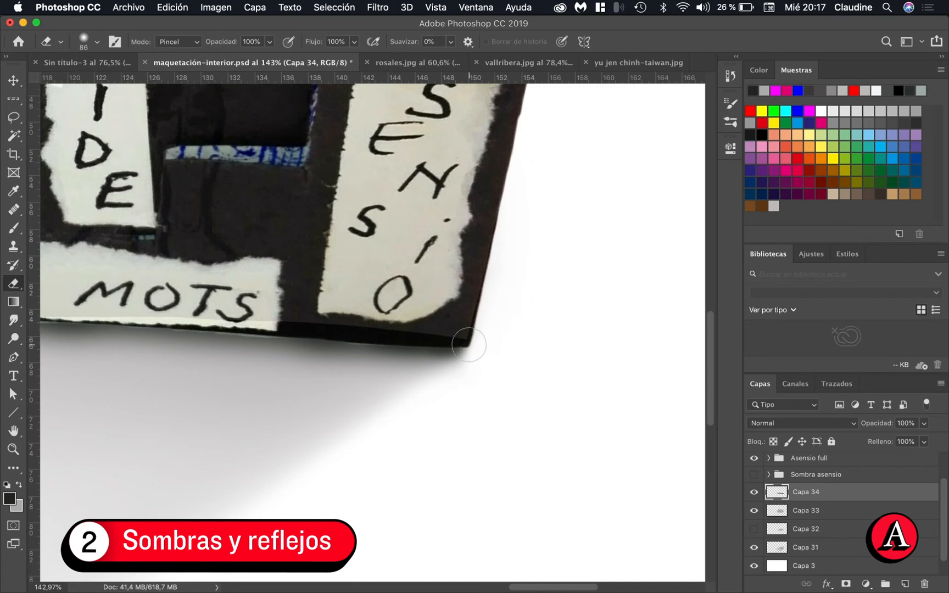
pyautogui.press('b')
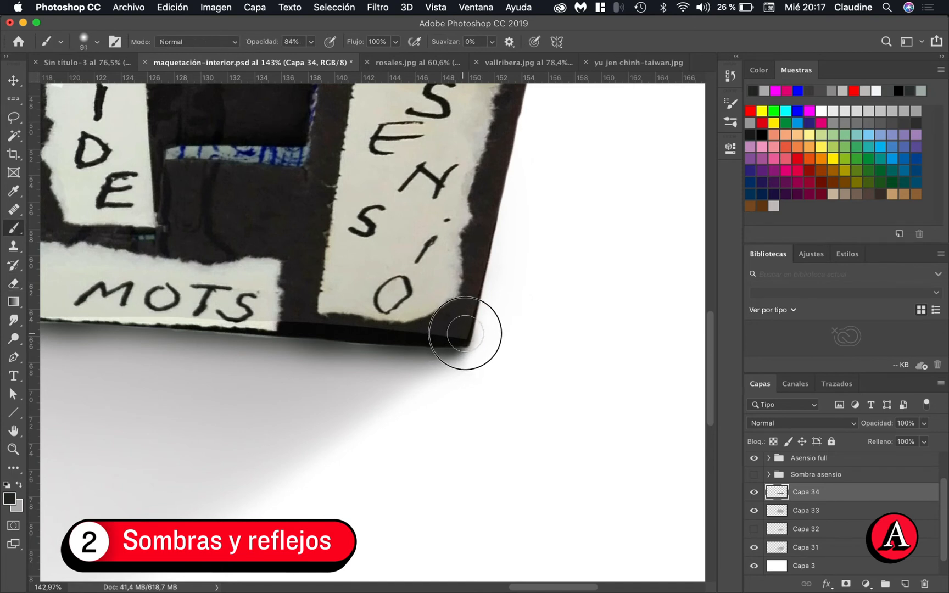
pyautogui.press('e')
pyautogui.scroll(5, 483, 329)
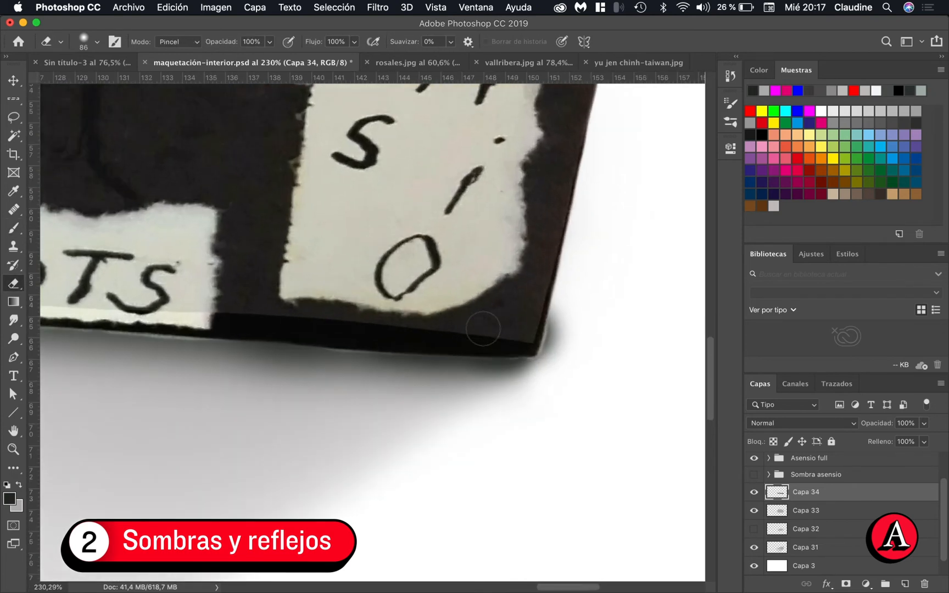
pyautogui.moveTo(572, 311)
pyautogui.mouseDown()
pyautogui.moveTo(577, 345)
pyautogui.moveTo(582, 335)
pyautogui.moveTo(560, 335)
pyautogui.mouseUp()
pyautogui.scroll(-3, 559, 335)
pyautogui.scroll(-5, 559, 335)
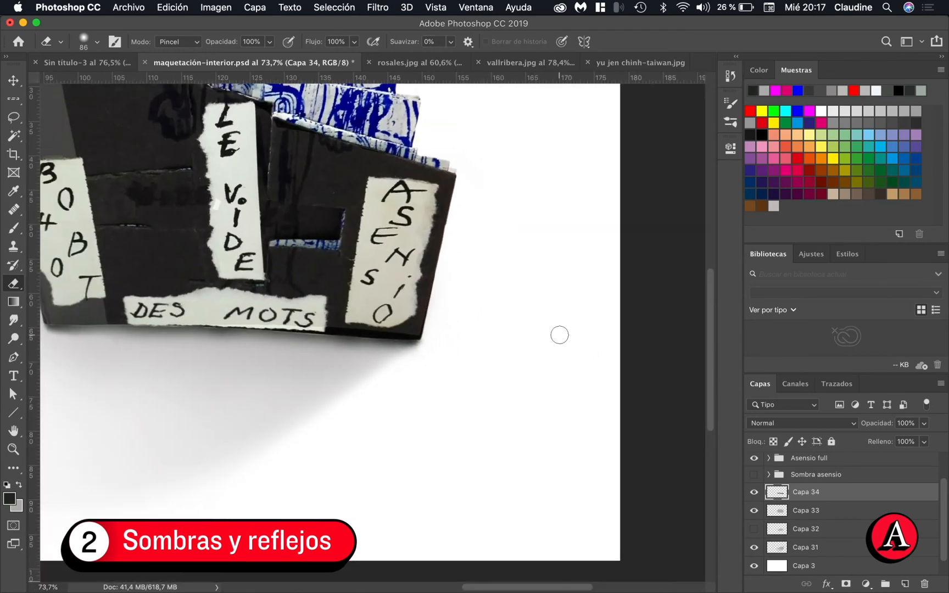
# Reinforce the contact shadow with the 91 px brush from the book's lower-left corner along its bottom edge beneath the DES MOTS label
pyautogui.scroll(4, 427, 305)
pyautogui.press('b')
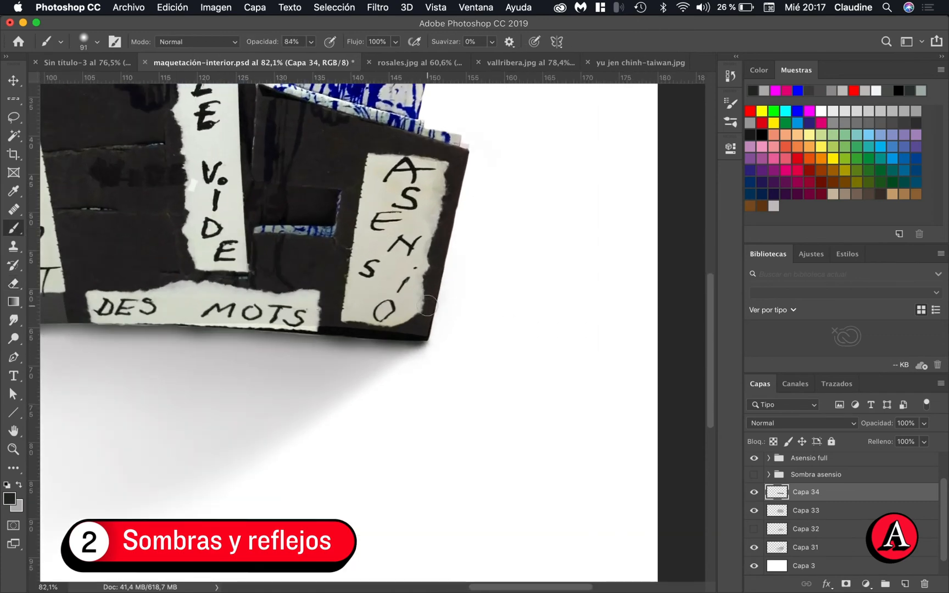
pyautogui.scroll(-1, 427, 305)
pyautogui.scroll(4, 428, 302)
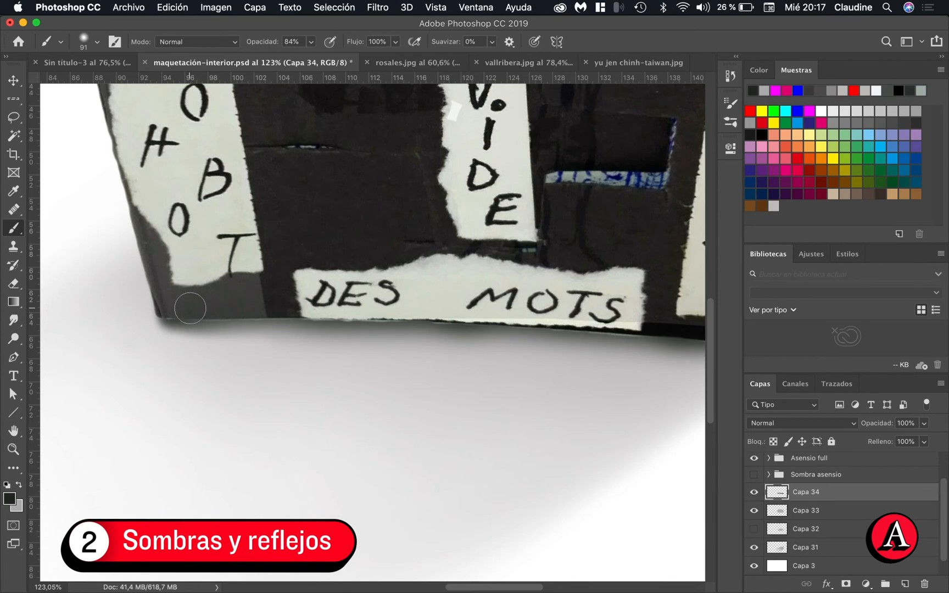
pyautogui.moveTo(187, 311)
pyautogui.mouseDown()
pyautogui.moveTo(328, 309)
pyautogui.moveTo(212, 307)
pyautogui.mouseUp()
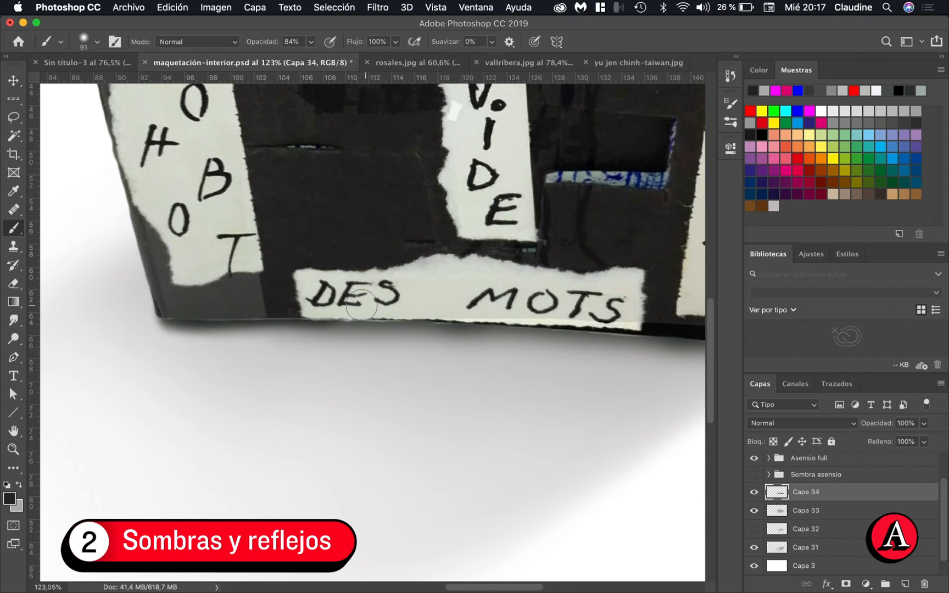
pyautogui.moveTo(319, 309)
pyautogui.mouseDown()
pyautogui.moveTo(646, 314)
pyautogui.moveTo(611, 311)
pyautogui.moveTo(604, 318)
pyautogui.moveTo(658, 325)
pyautogui.mouseUp()
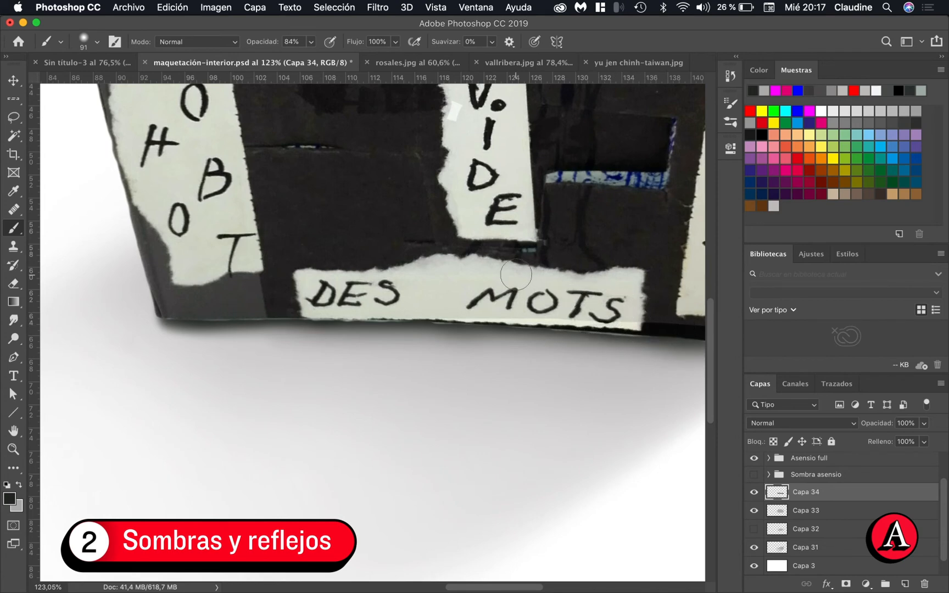
pyautogui.scroll(-6, 516, 275)
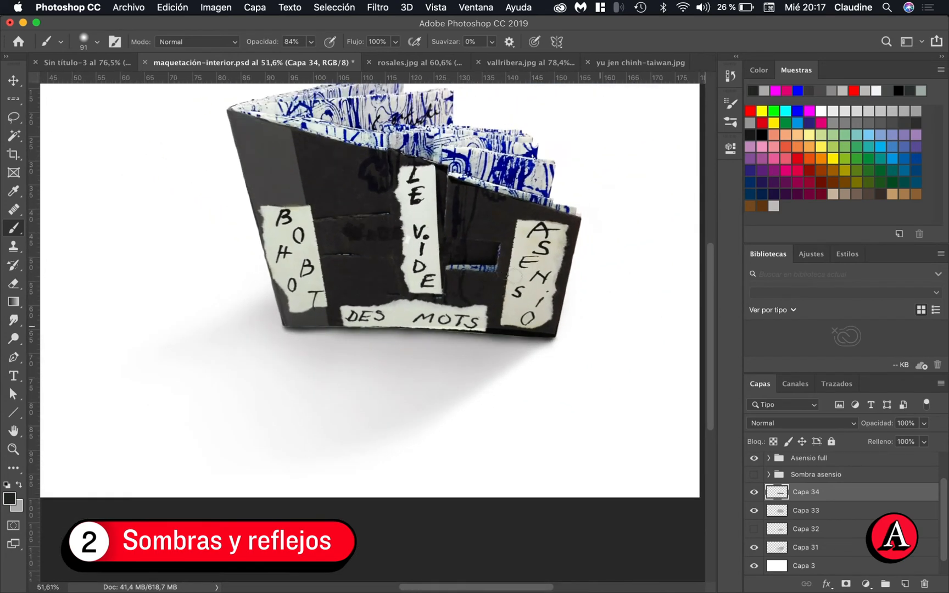
pyautogui.scroll(-4, 516, 276)
pyautogui.scroll(2, 515, 276)
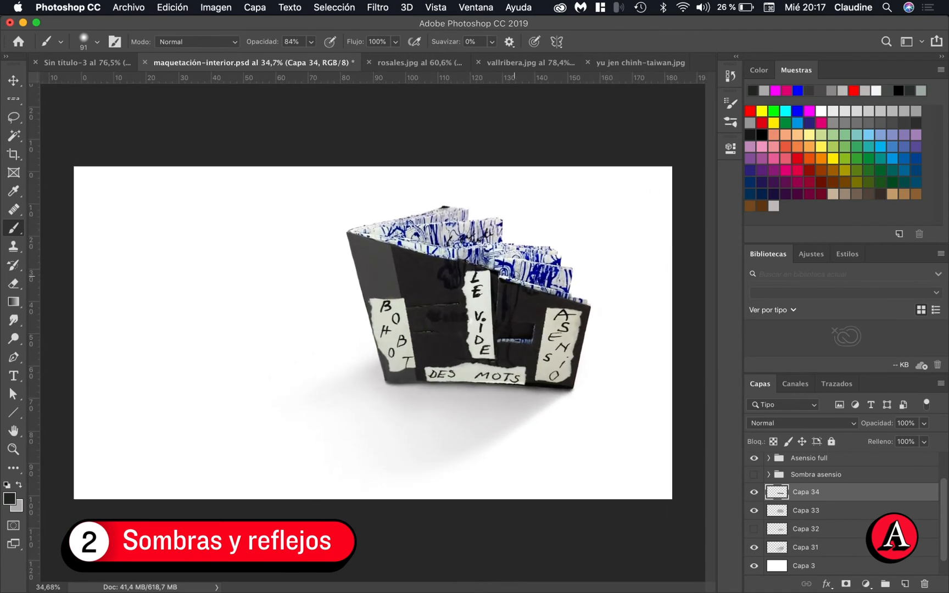
pyautogui.scroll(1, 514, 277)
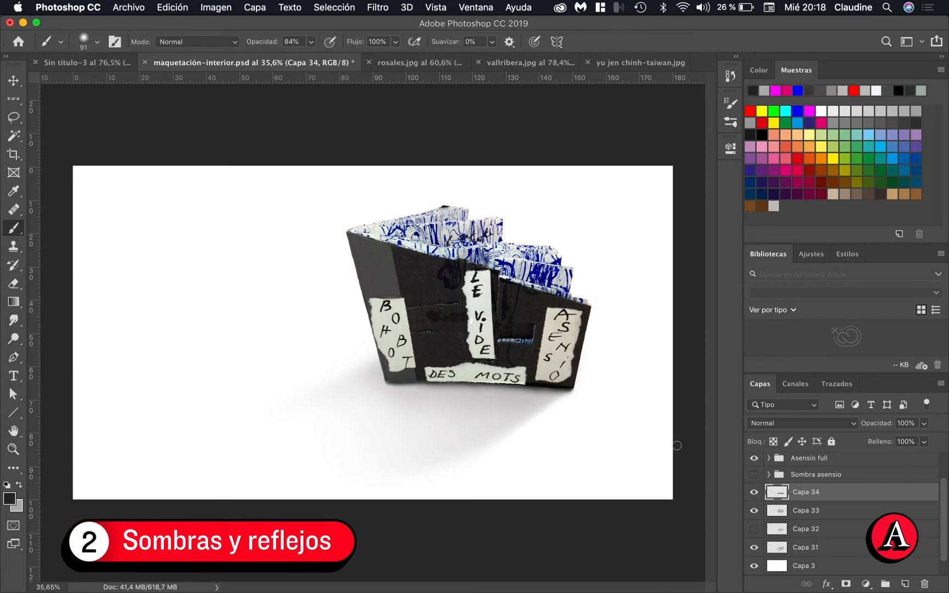
# Duplicate Capa 2 with its Niveles 1, Curvas 1 and Brillo/contraste 1 adjustment layers and merge the copies into one layer
pyautogui.scroll(2, 816, 526)
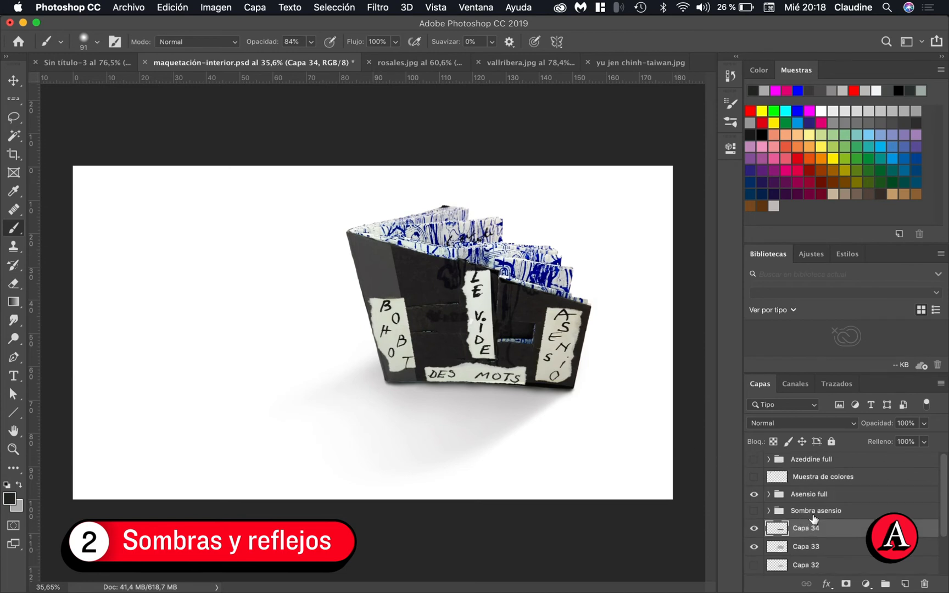
pyautogui.click(769, 495)
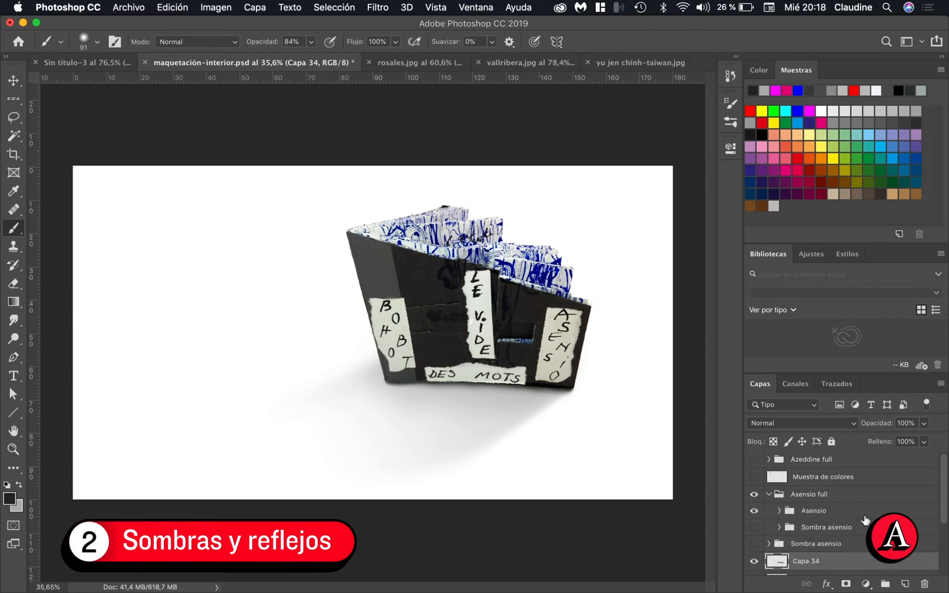
pyautogui.click(778, 511)
pyautogui.scroll(-4, 828, 537)
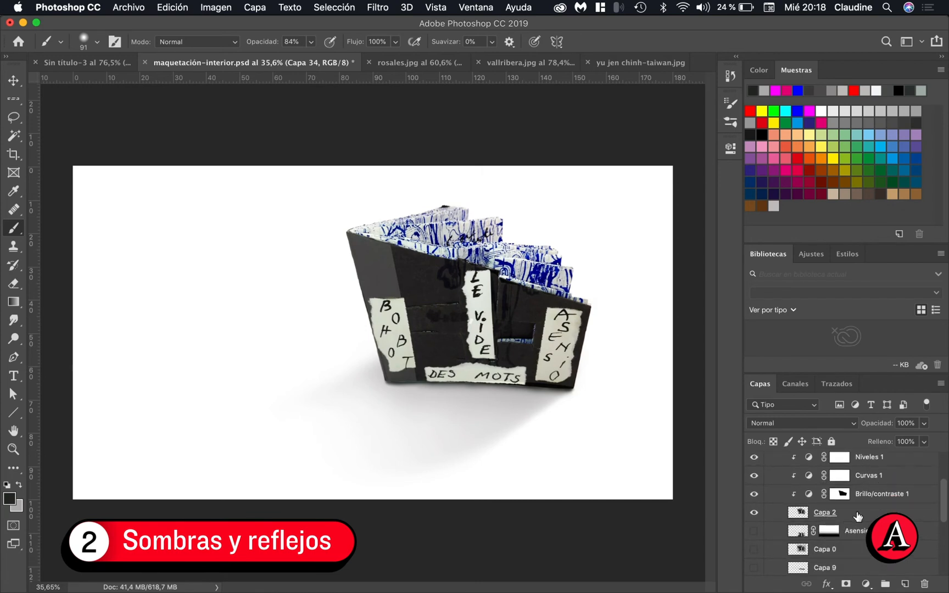
pyautogui.click(858, 515)
pyautogui.scroll(2, 867, 519)
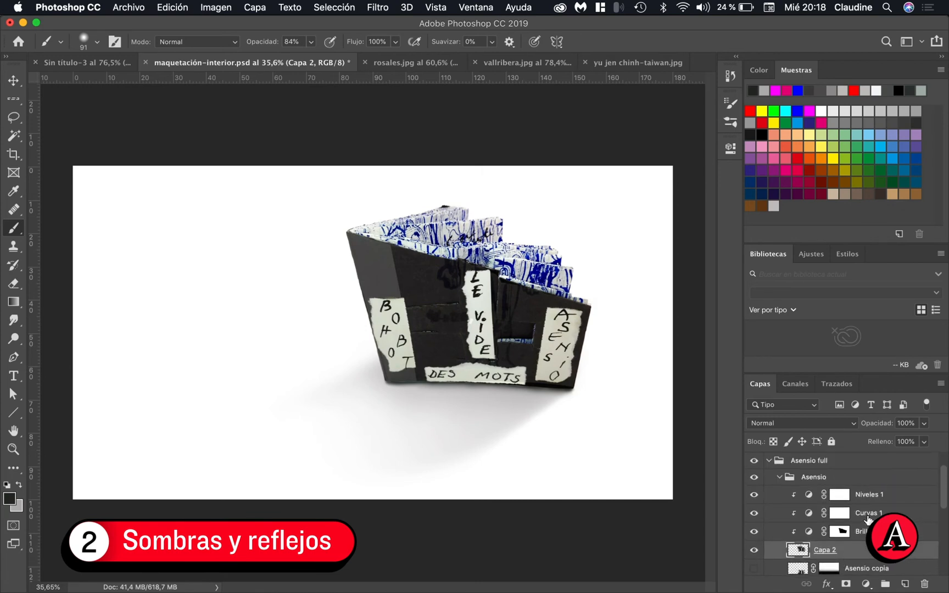
pyautogui.keyDown('super'); pyautogui.click(883, 497); pyautogui.keyUp('super')
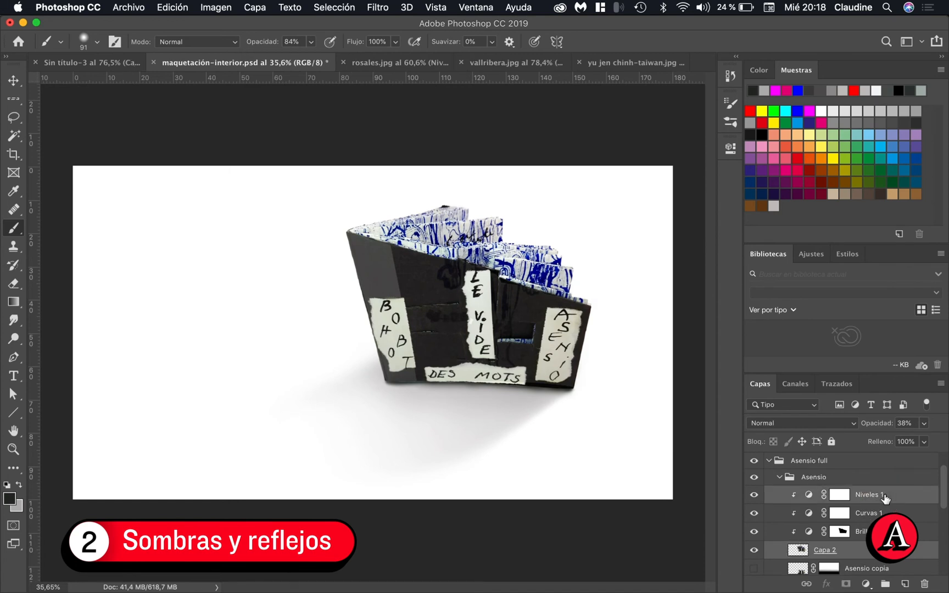
pyautogui.keyDown('super'); pyautogui.click(883, 516); pyautogui.keyUp('super')
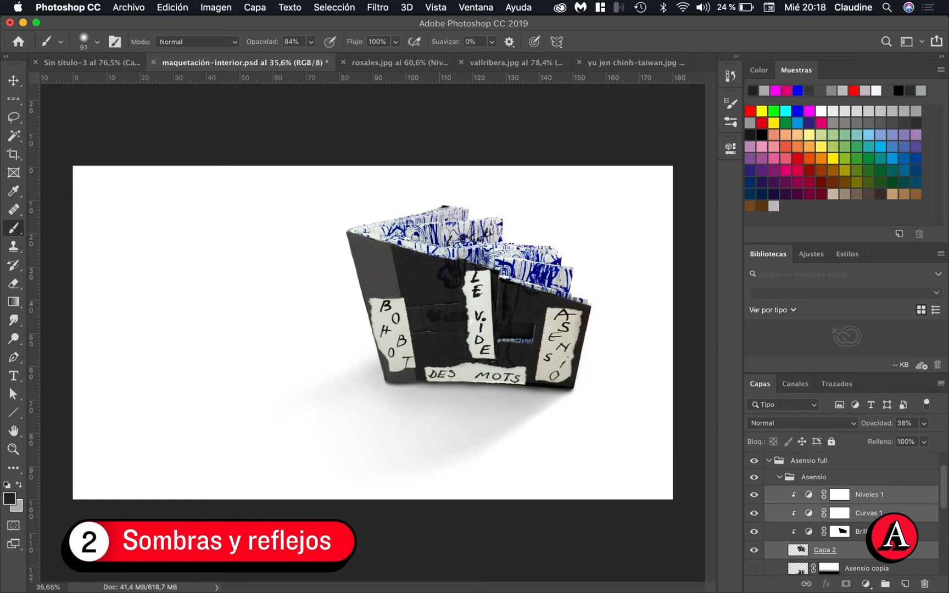
pyautogui.keyDown('super'); pyautogui.click(884, 532); pyautogui.keyUp('super')
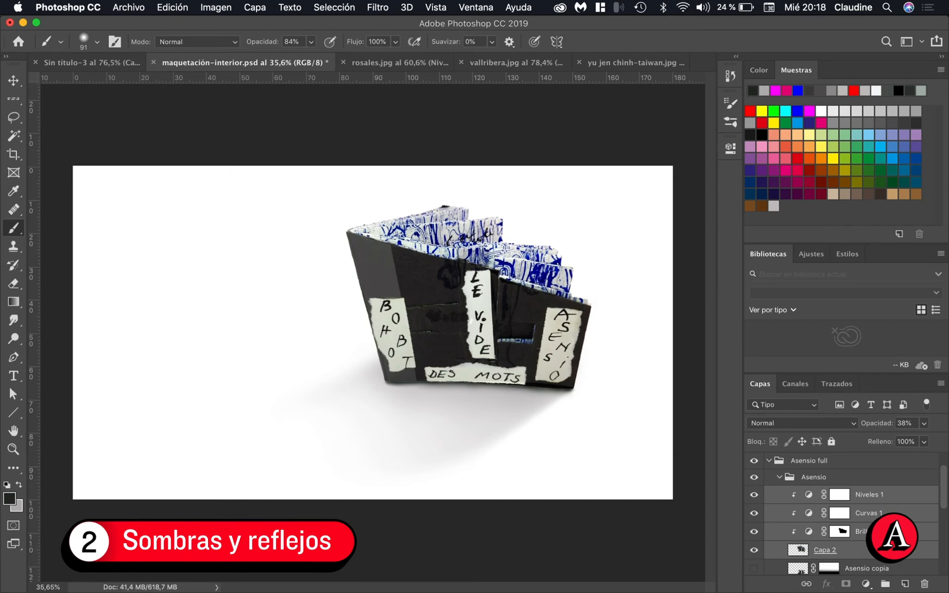
pyautogui.moveTo(893, 552); pyautogui.dragTo(908, 586)
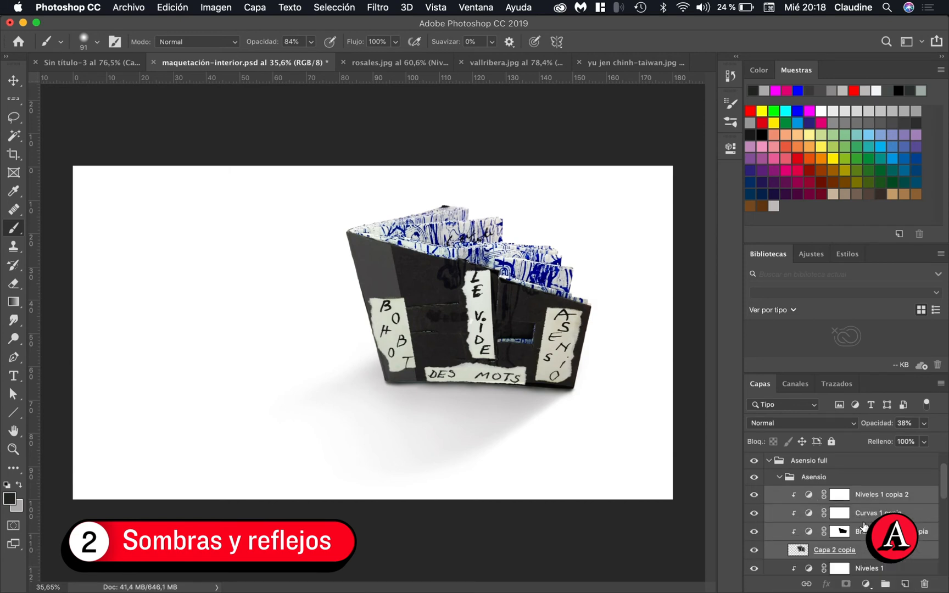
pyautogui.press('super+e')
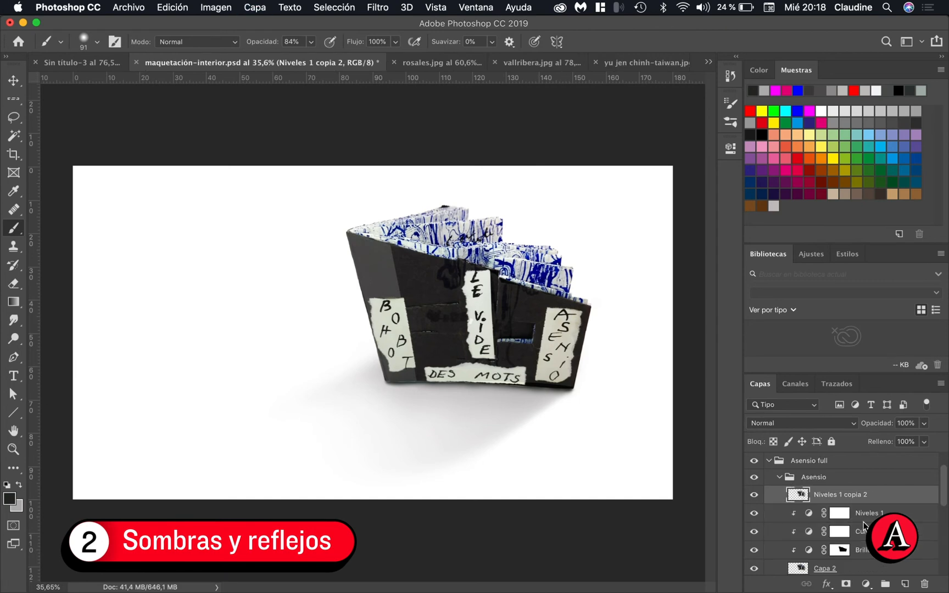
# Move the merged book copy out of its group to directly above Capa 34 in the layer order
pyautogui.scroll(-1, 855, 510)
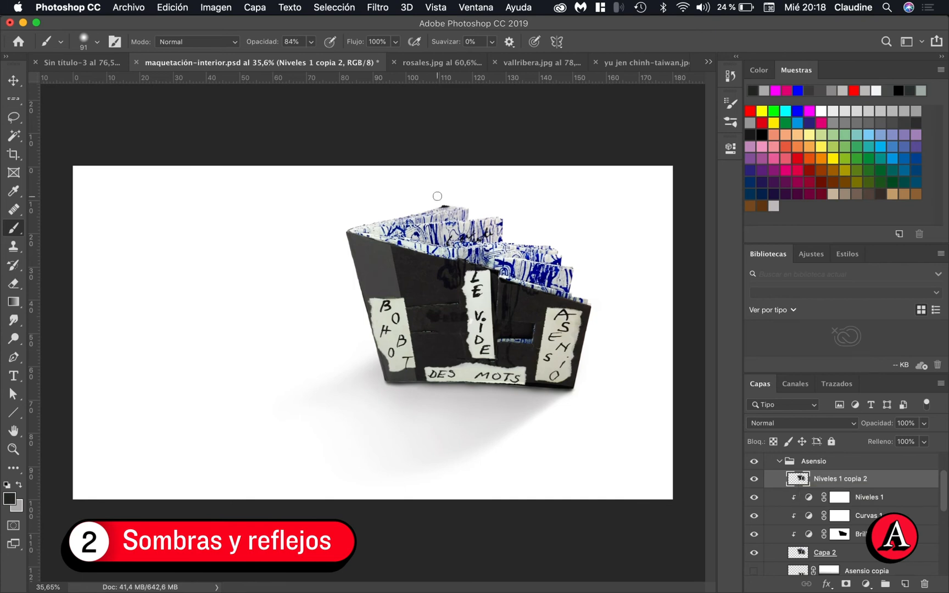
pyautogui.click(255, 7)
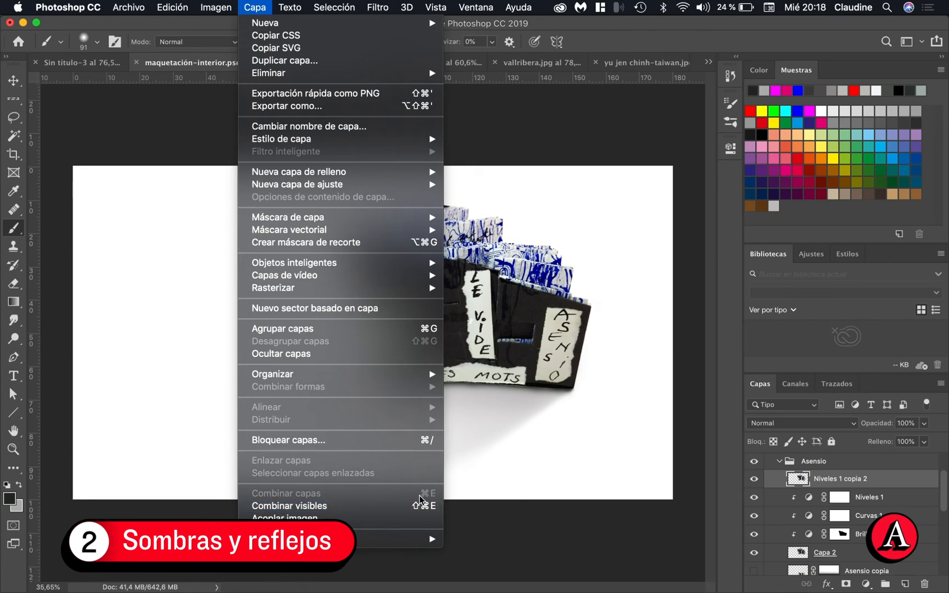
pyautogui.click(865, 480)
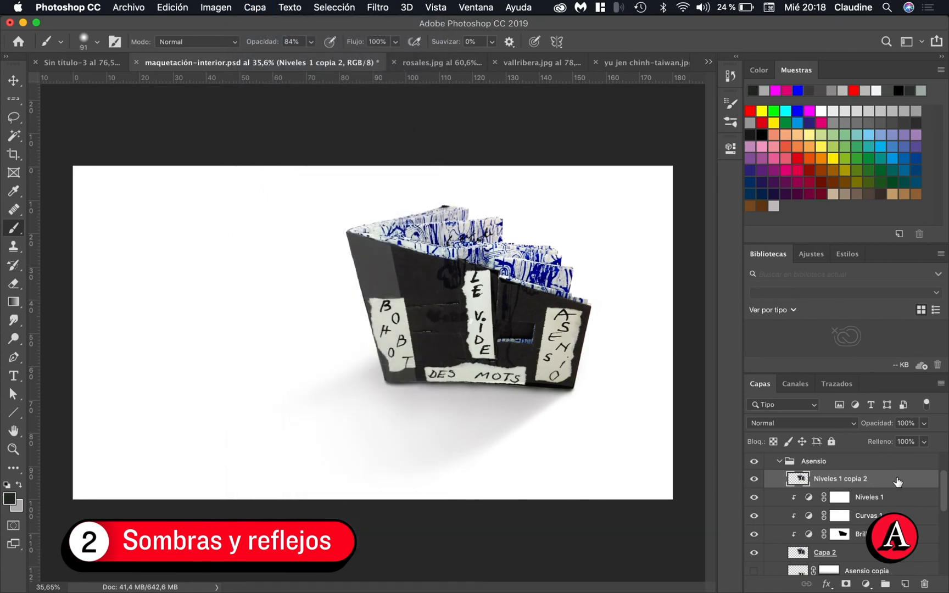
pyautogui.moveTo(893, 480); pyautogui.dragTo(867, 552)
pyautogui.scroll(-5, 867, 553)
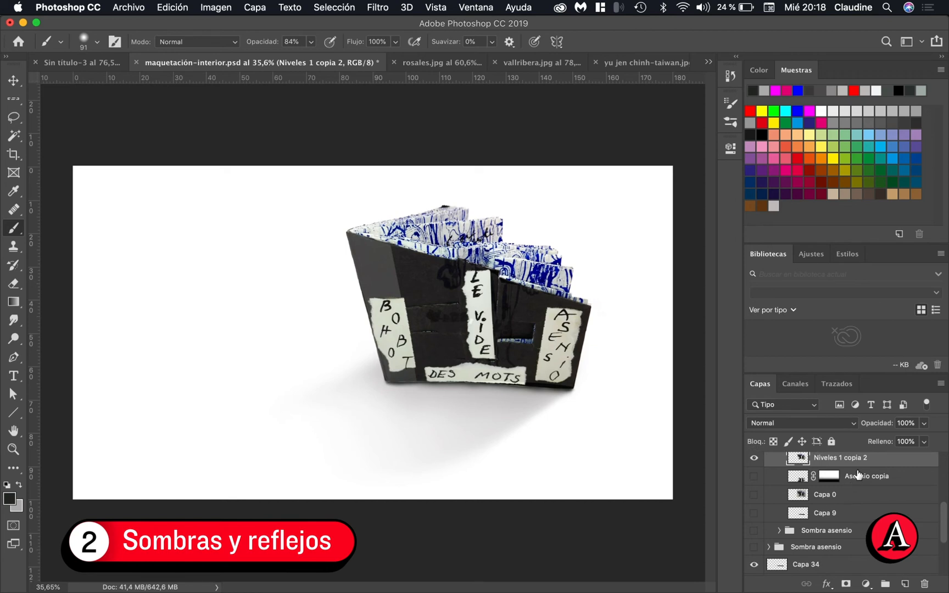
pyautogui.moveTo(860, 466); pyautogui.dragTo(840, 561)
pyautogui.scroll(-2, 866, 537)
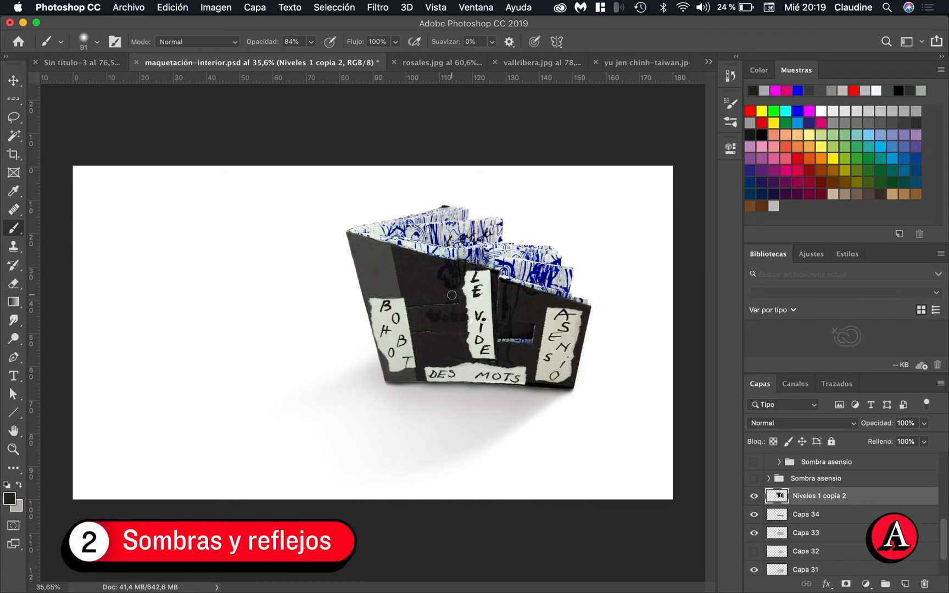
pyautogui.press('v')
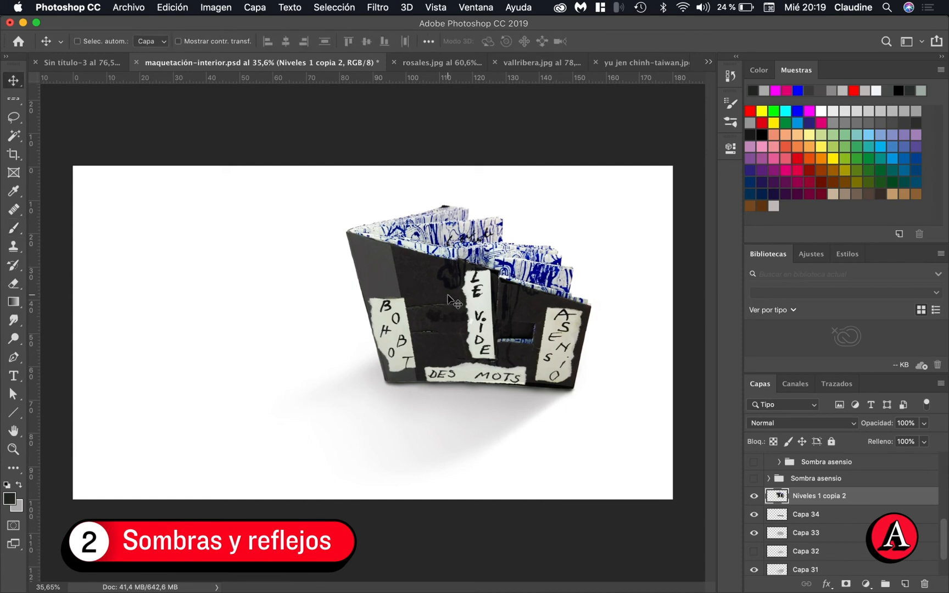
pyautogui.moveTo(451, 300); pyautogui.dragTo(450, 331)
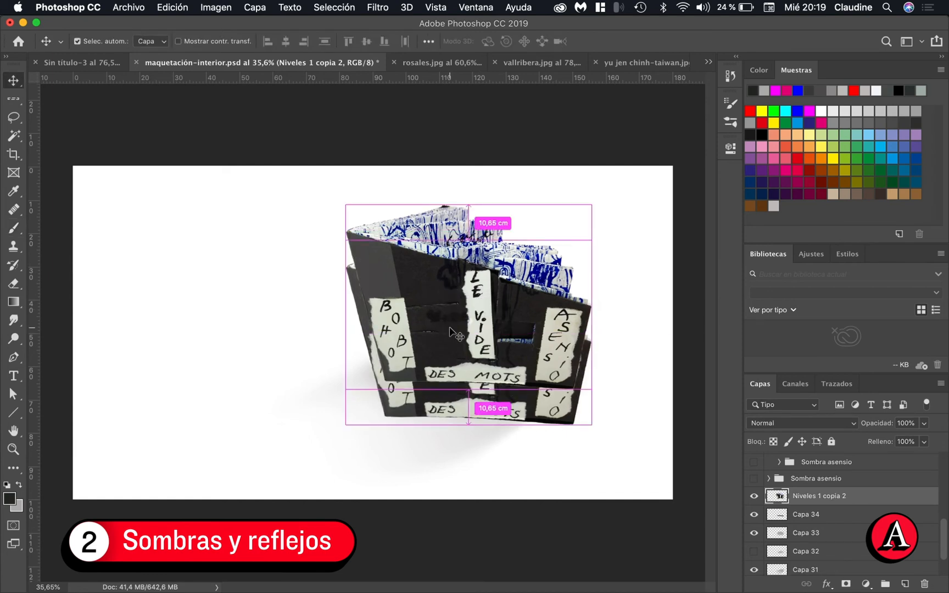
pyautogui.press('super+z')
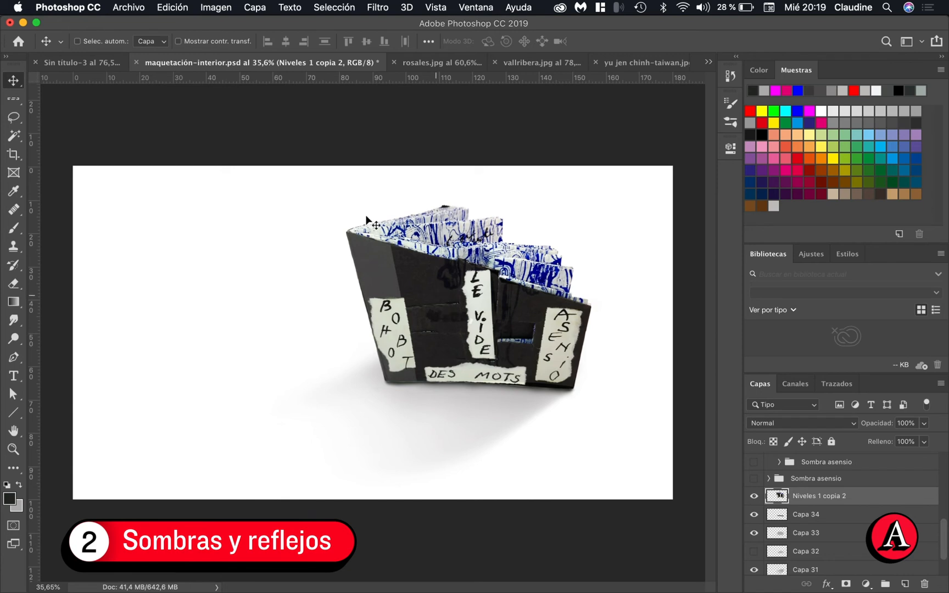
# Flip the merged book copy vertically and place it directly beneath the book as a reflection
pyautogui.click(180, 10)
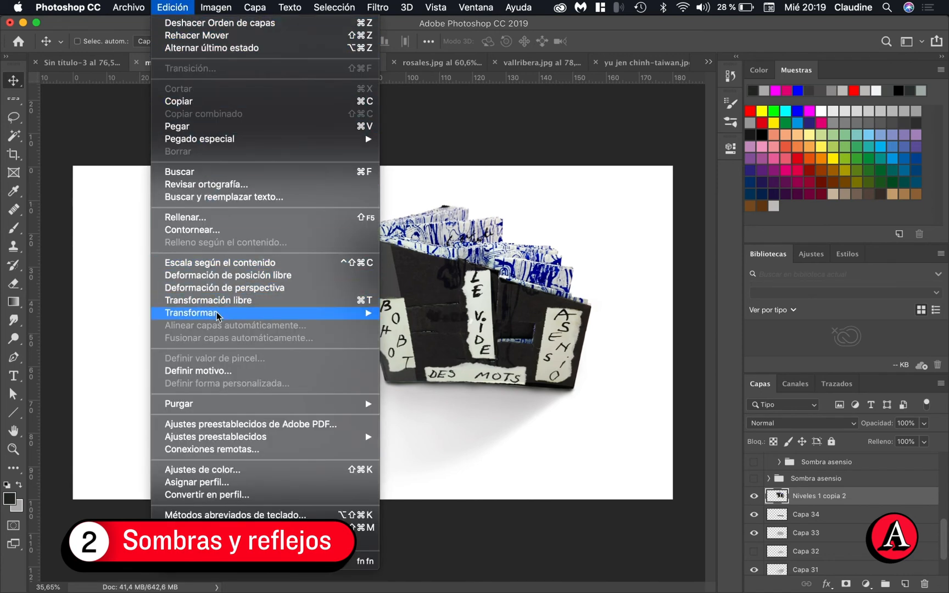
pyautogui.moveTo(217, 313)
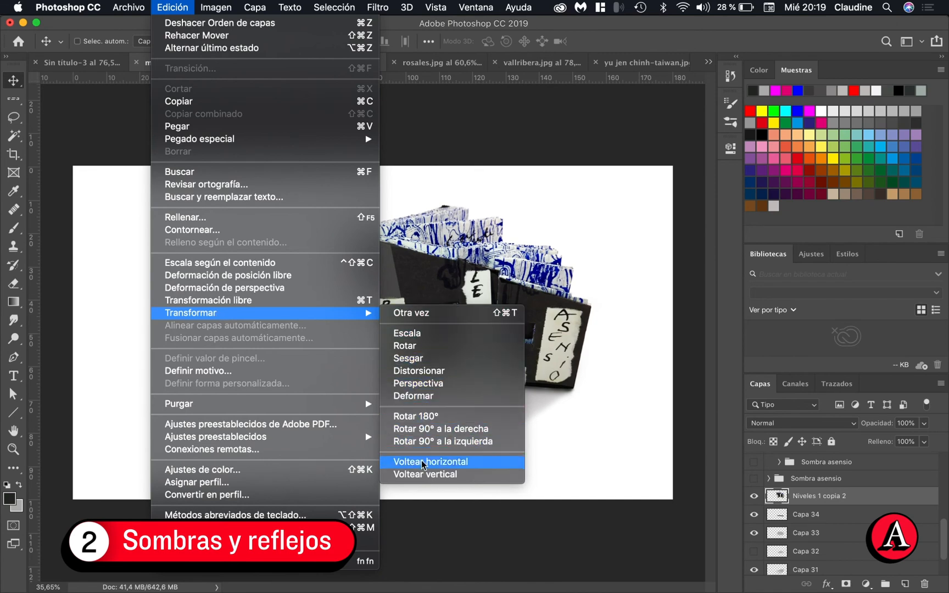
pyautogui.click(418, 475)
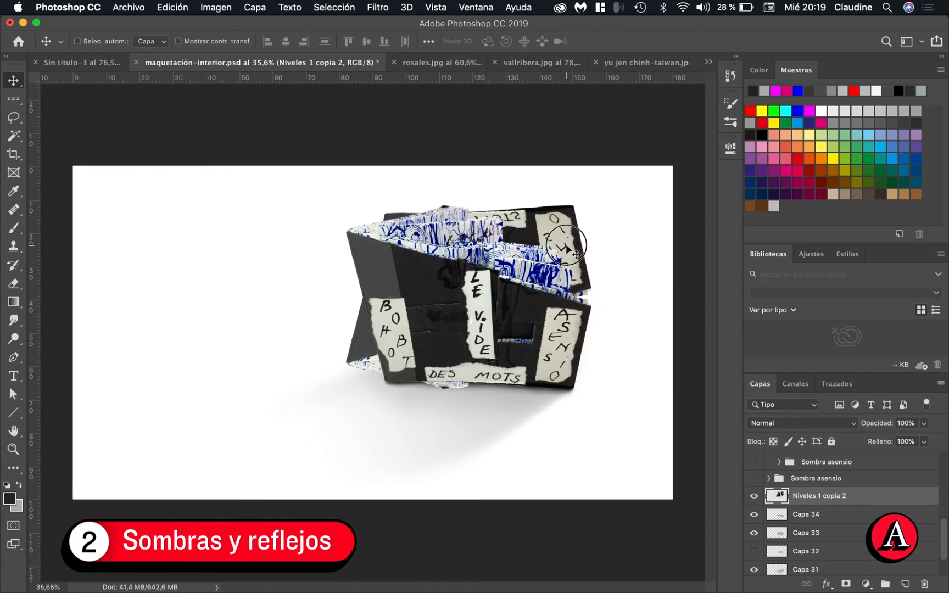
pyautogui.moveTo(566, 284); pyautogui.dragTo(556, 433)
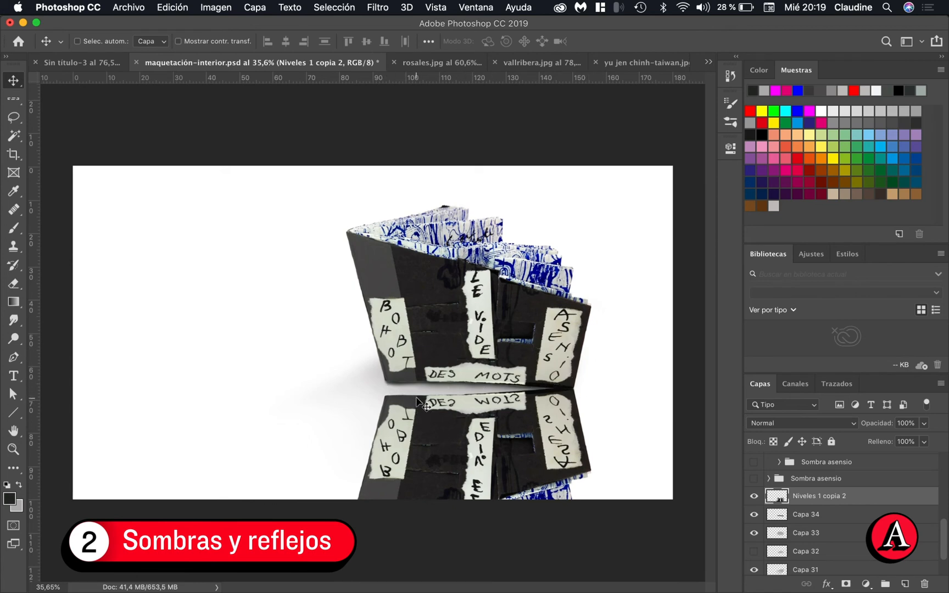
# Distort the flipped copy by its corners so its upper edge follows the book's bottom edge and its lower part tapers in
pyautogui.press('super+t')
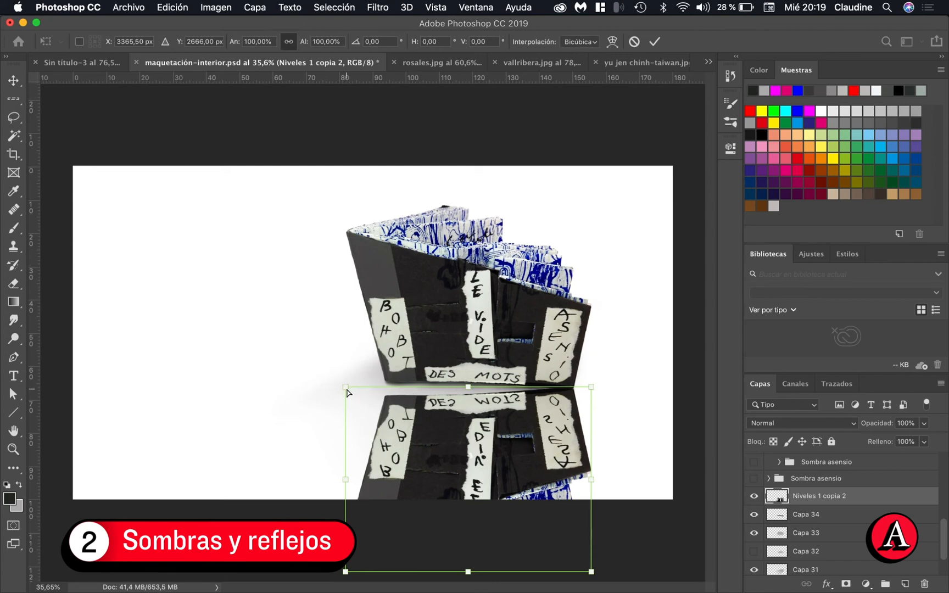
pyautogui.moveTo(346, 390); pyautogui.dragTo(341, 367)
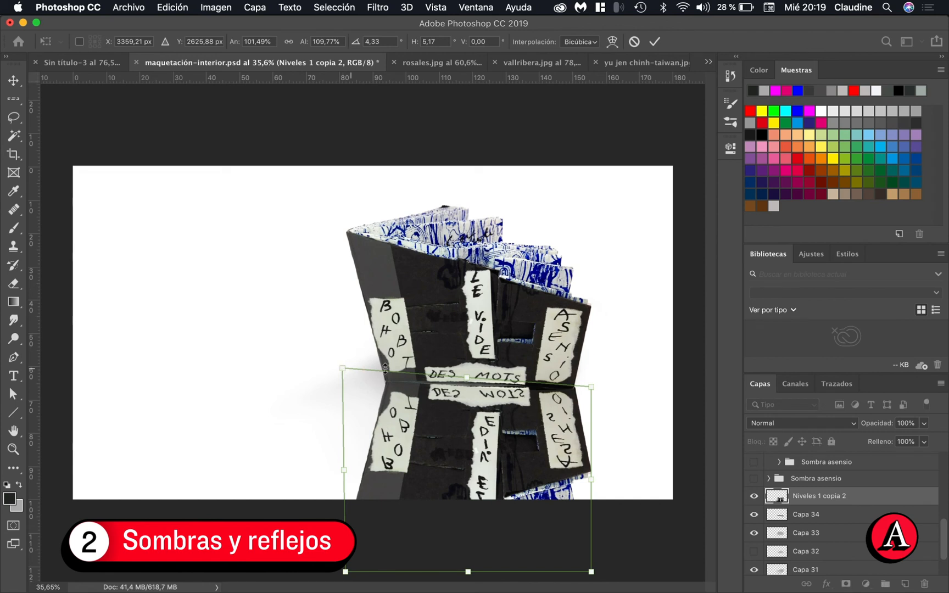
pyautogui.moveTo(595, 387); pyautogui.dragTo(589, 388)
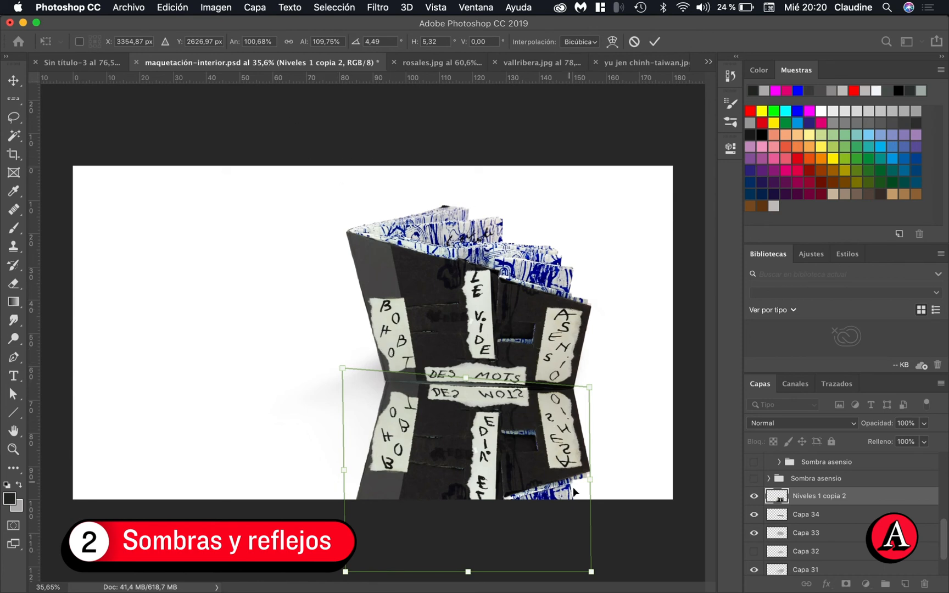
pyautogui.moveTo(590, 572); pyautogui.dragTo(582, 568)
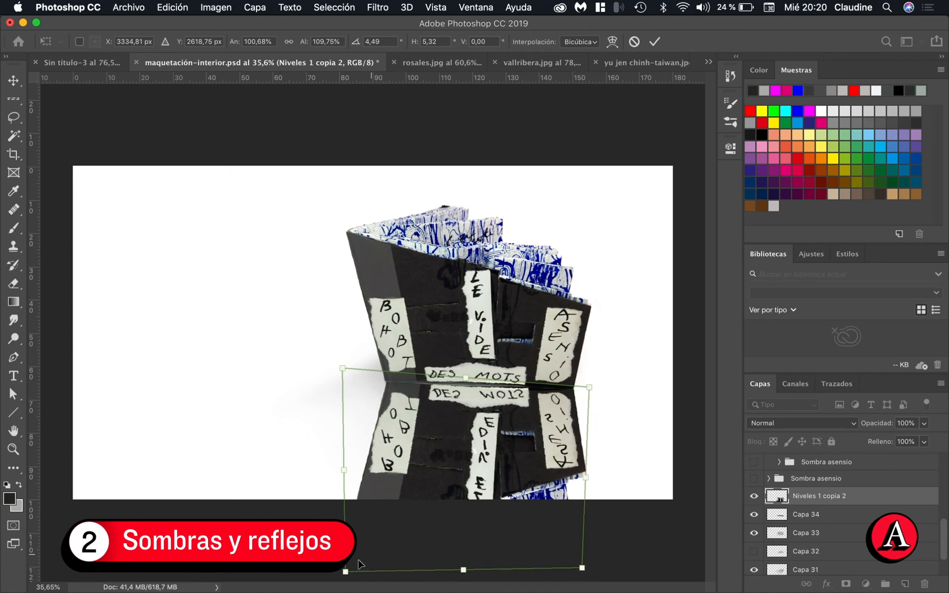
pyautogui.moveTo(344, 570); pyautogui.dragTo(365, 557)
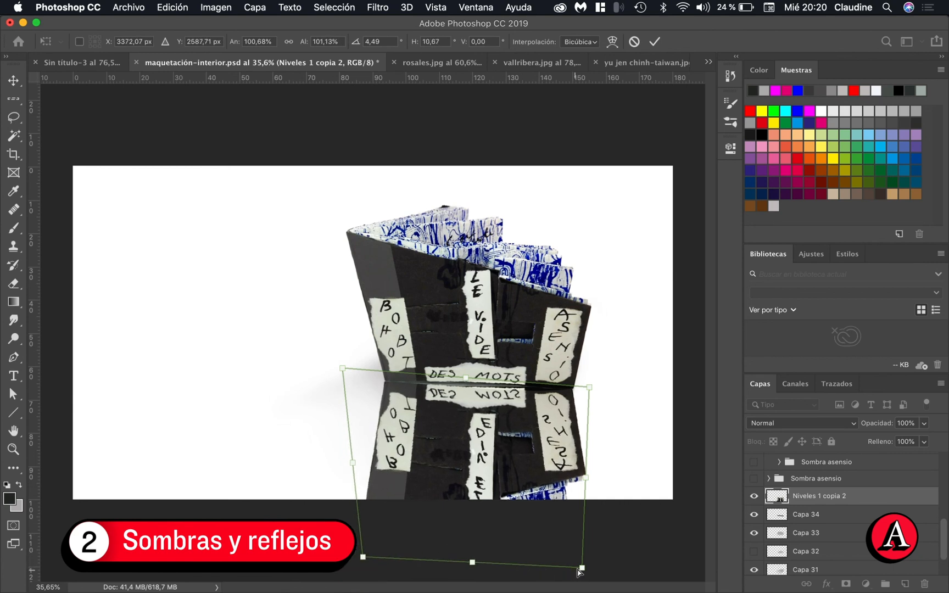
pyautogui.moveTo(577, 570); pyautogui.dragTo(579, 563)
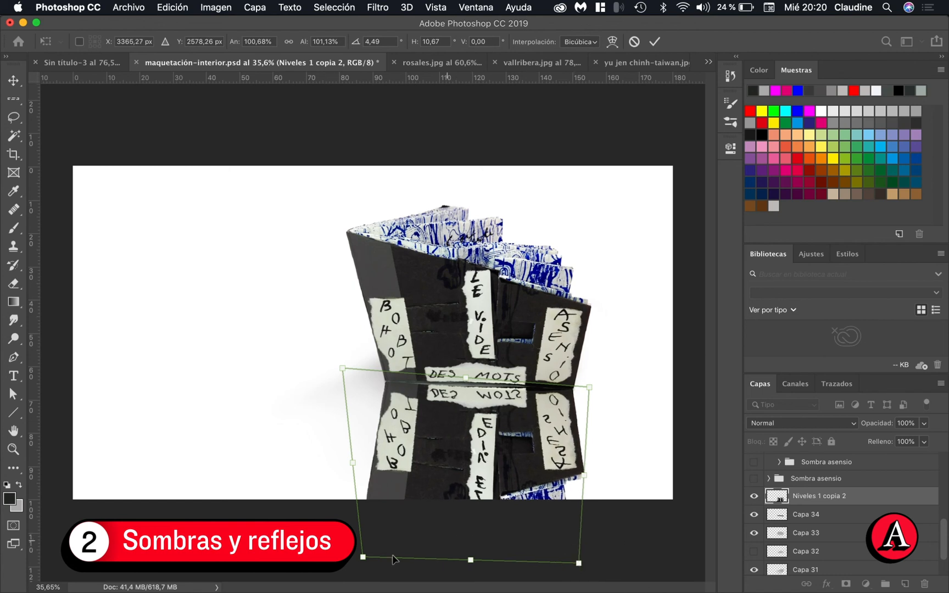
pyautogui.moveTo(363, 557); pyautogui.dragTo(363, 556)
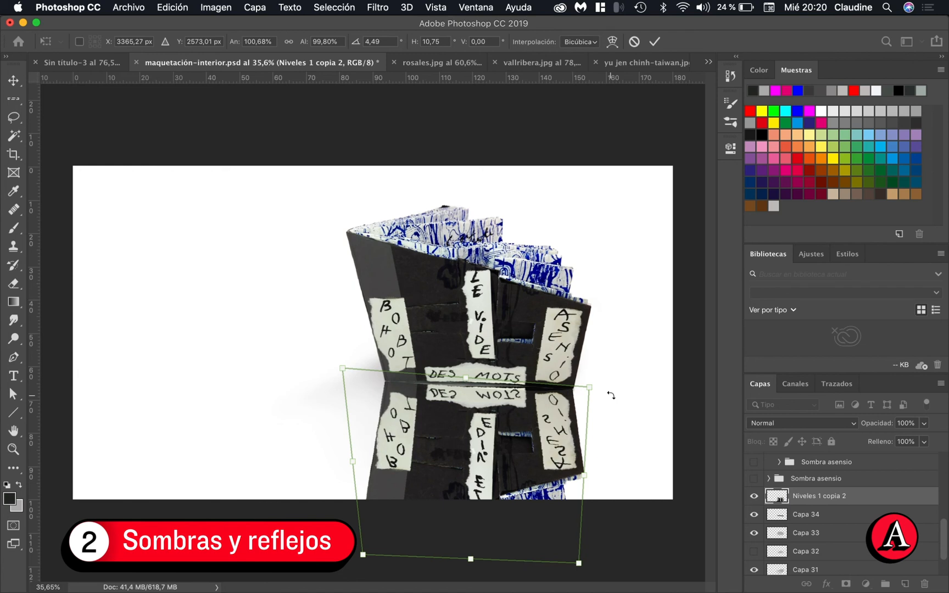
pyautogui.press('Return')
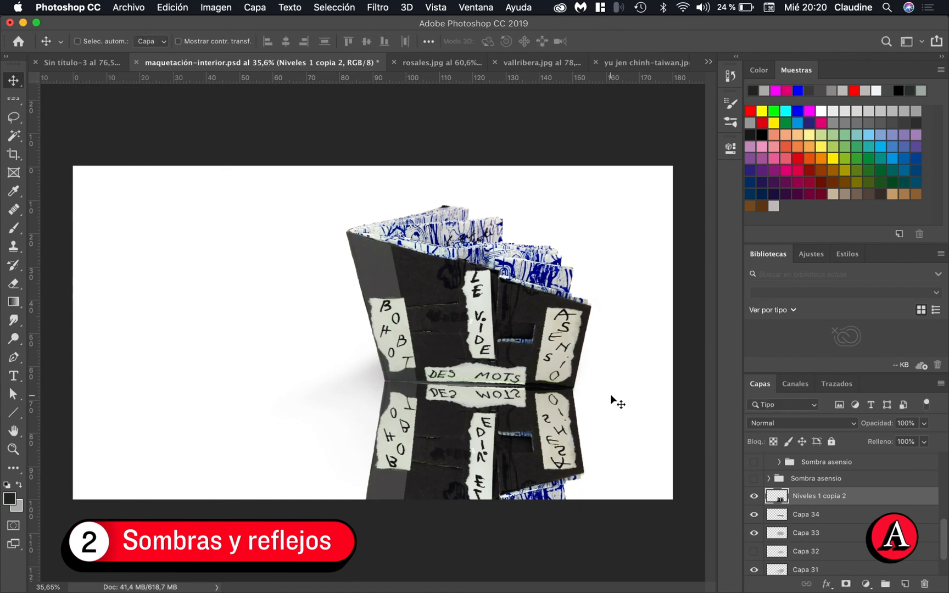
# Set the reflection layer's opacity to 20%
pyautogui.click(894, 423)
pyautogui.write('20')
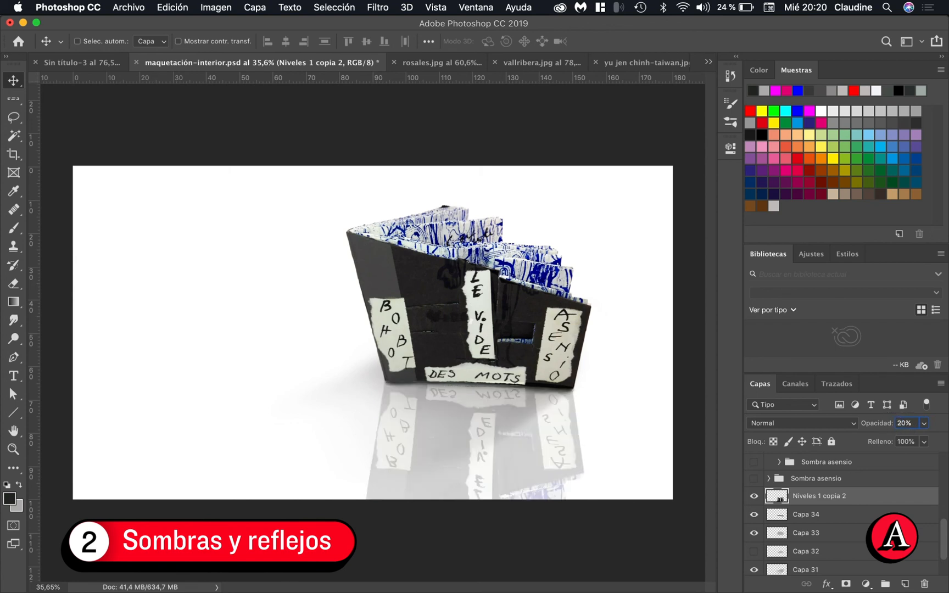
pyautogui.press('Return')
# Add a layer mask to the Niveles 1 copia 2 reflection layer and make the mask active for editing
pyautogui.click(846, 585)
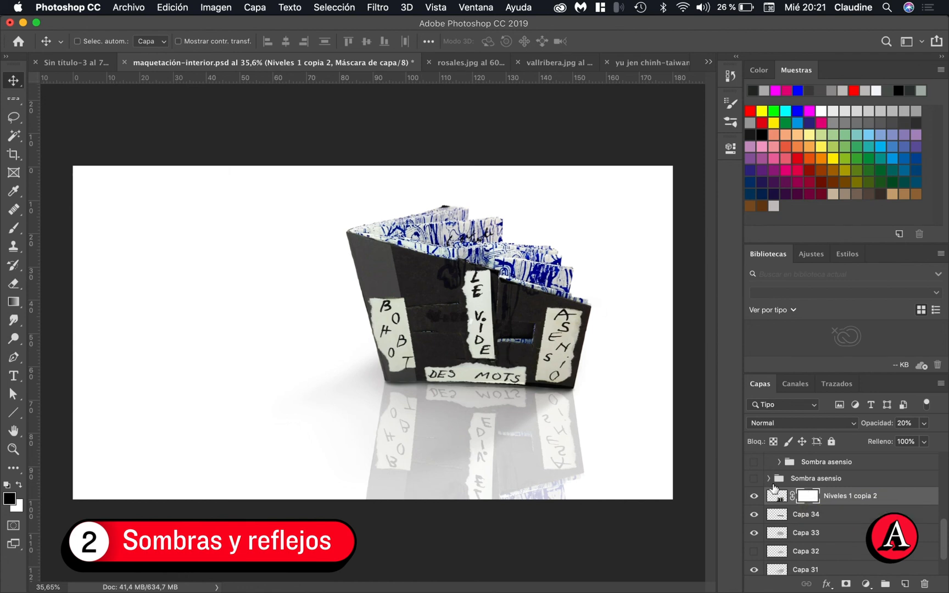
pyautogui.click(774, 495)
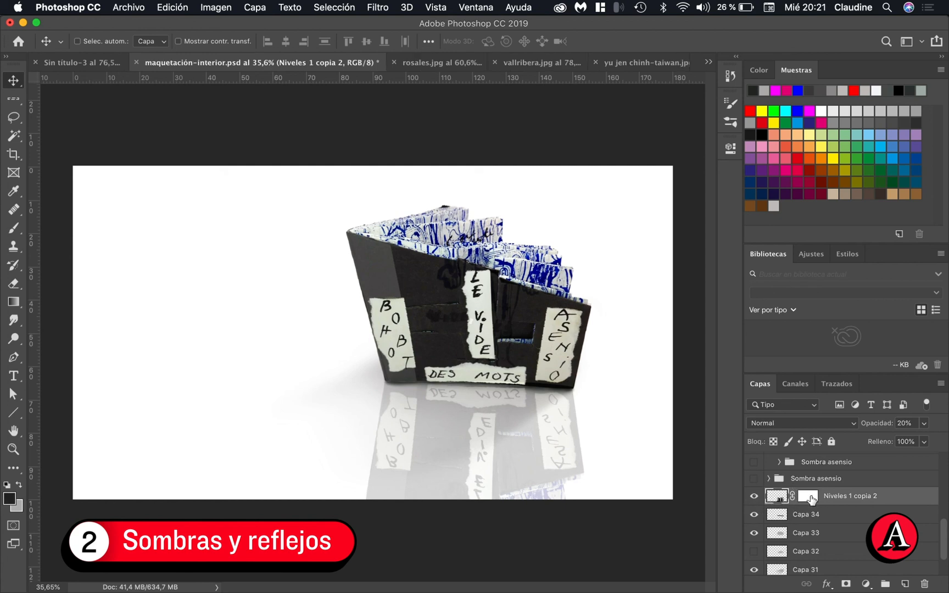
pyautogui.click(810, 497)
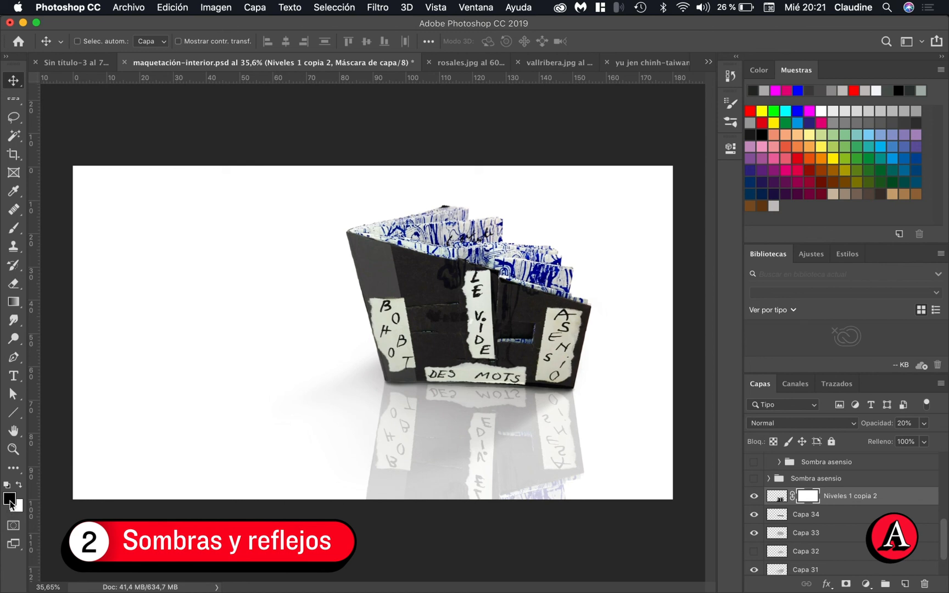
# Fade the reflection's lower part on its mask with two upward linear black-to-transparent gradients starting just below the canvas
pyautogui.click(13, 302)
pyautogui.click(127, 41)
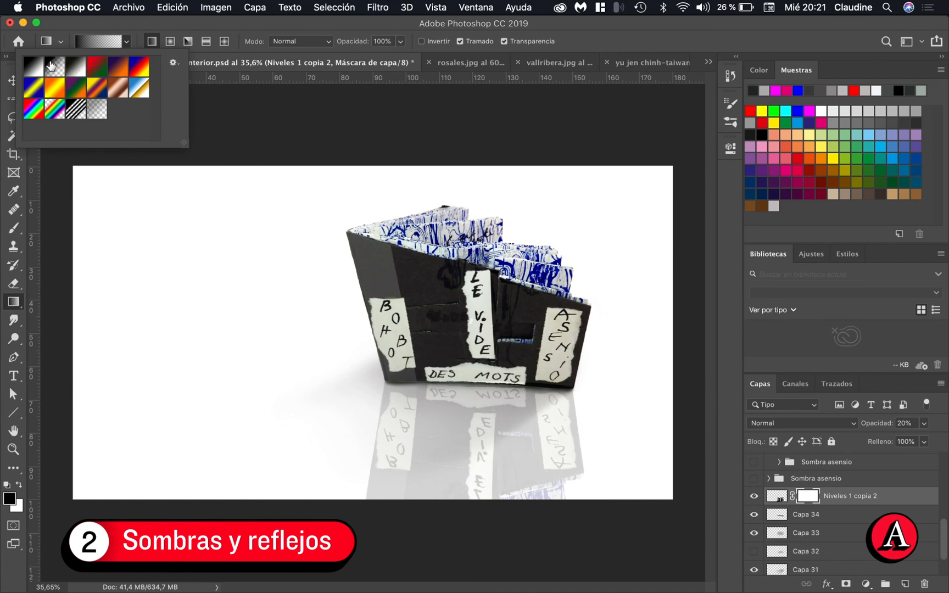
pyautogui.click(157, 184)
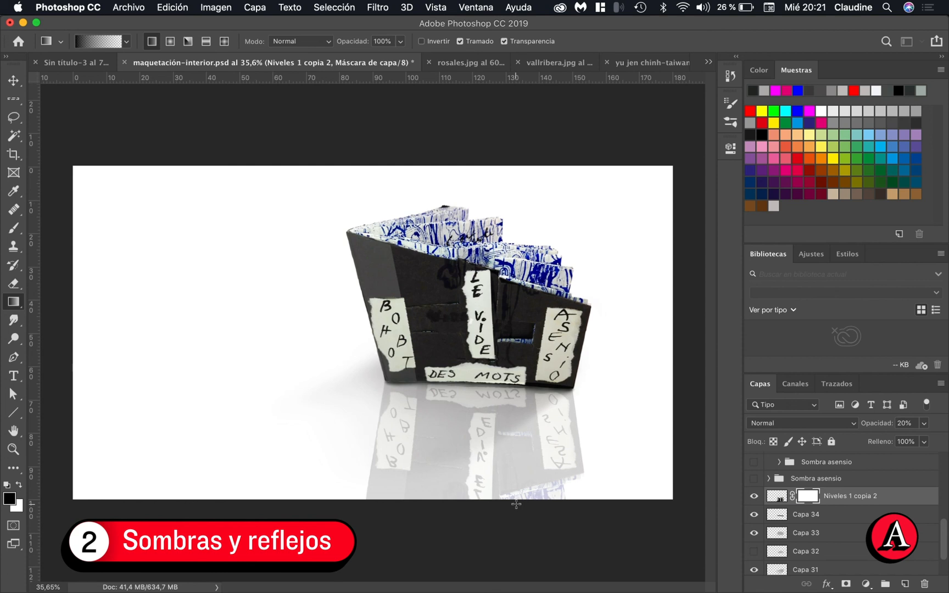
pyautogui.moveTo(490, 536); pyautogui.dragTo(489, 393)
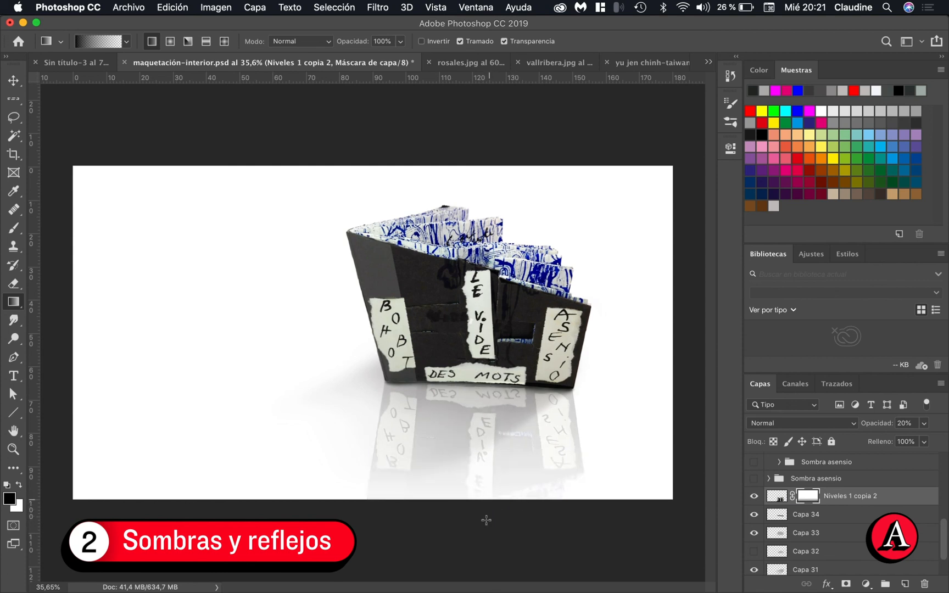
pyautogui.moveTo(480, 528); pyautogui.dragTo(481, 320)
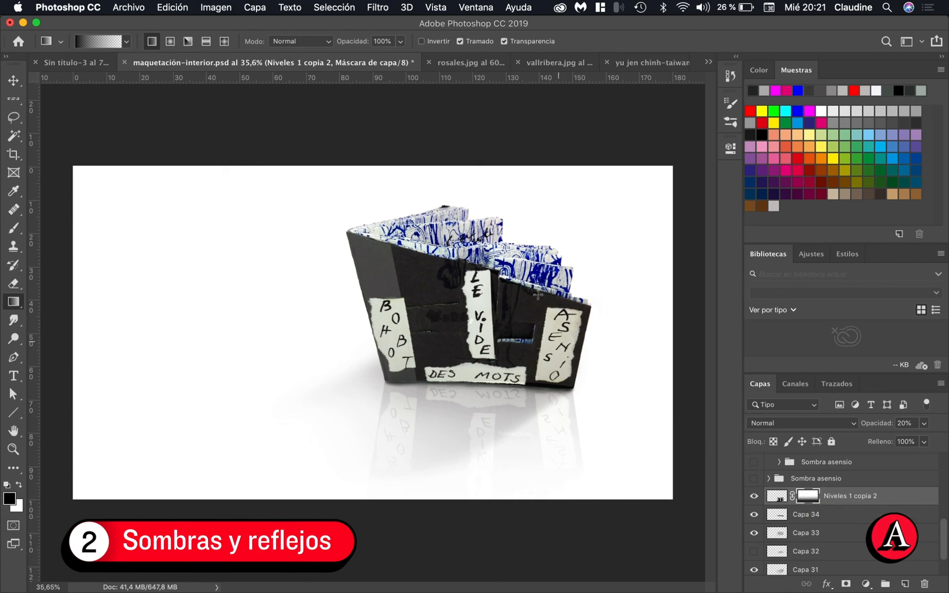
# Try fading the reflection further with more upward gradients on its mask, and undo both gradients
pyautogui.click(776, 497)
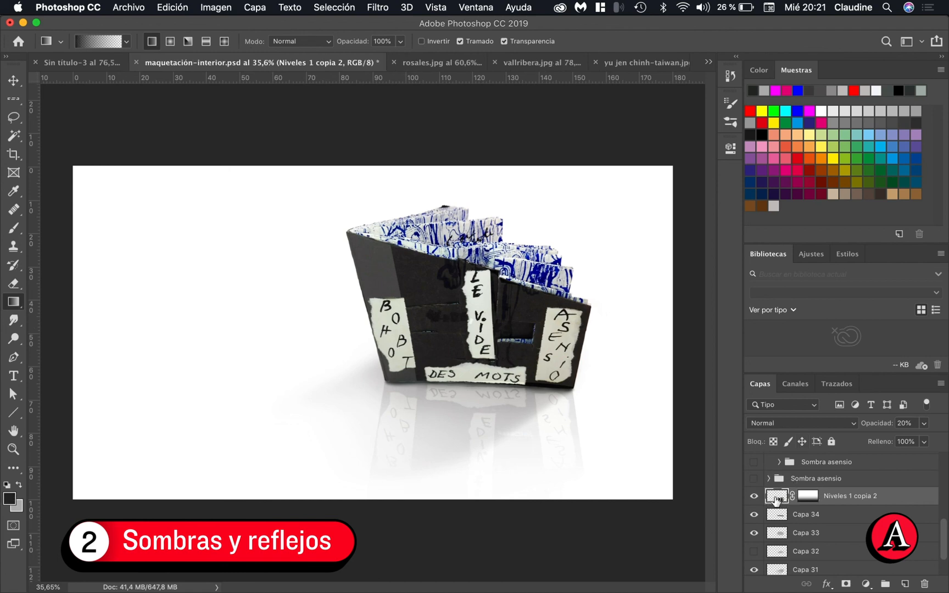
pyautogui.click(807, 497)
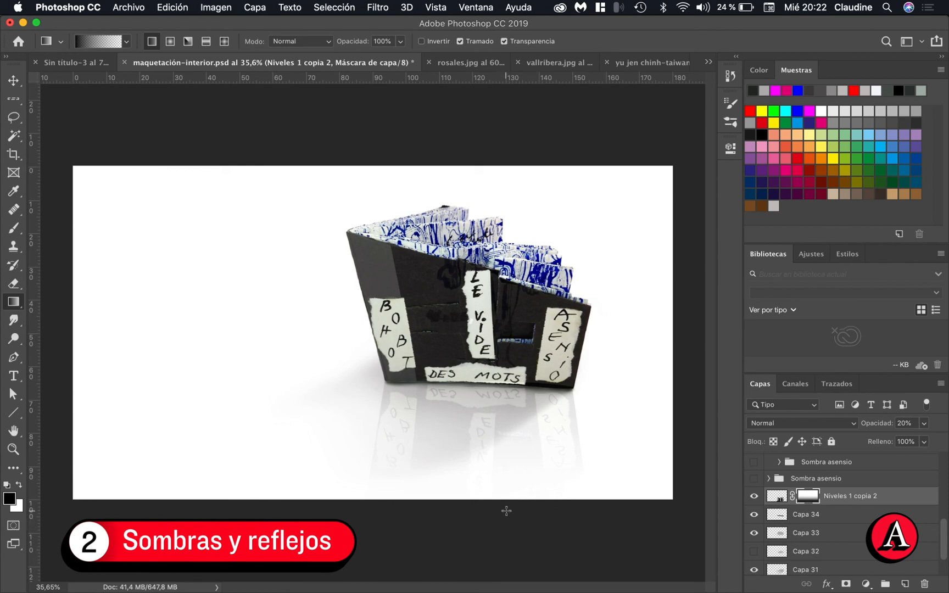
pyautogui.moveTo(487, 509); pyautogui.dragTo(507, 291)
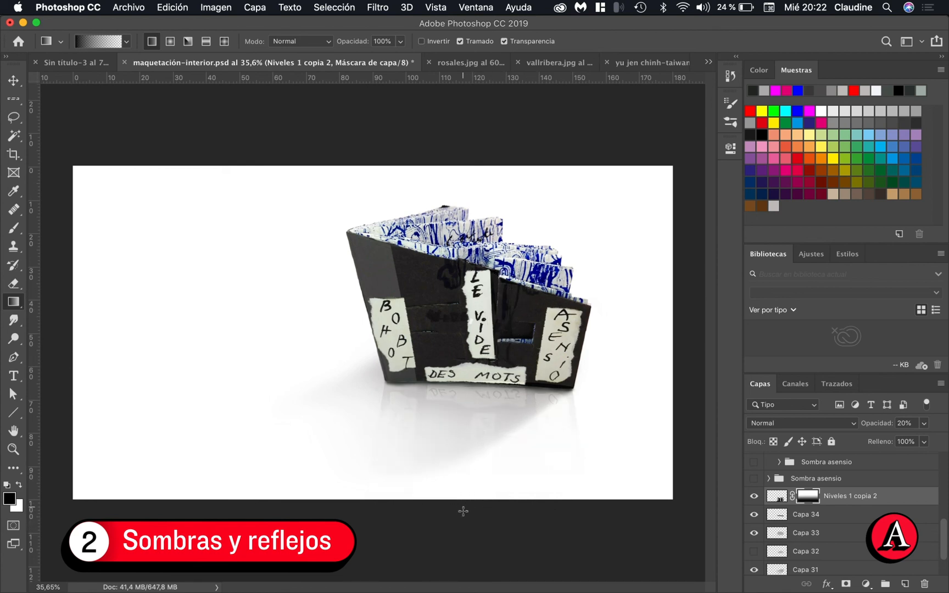
pyautogui.moveTo(463, 512); pyautogui.dragTo(470, 434)
pyautogui.press('super+z')
pyautogui.press('super+z')
# Fade the reflection's lower half with three short upward mask gradients ending near the book's base, undoing an extra longer one
pyautogui.moveTo(484, 486); pyautogui.dragTo(482, 401)
pyautogui.moveTo(481, 475); pyautogui.dragTo(482, 391)
pyautogui.moveTo(475, 468); pyautogui.dragTo(474, 402)
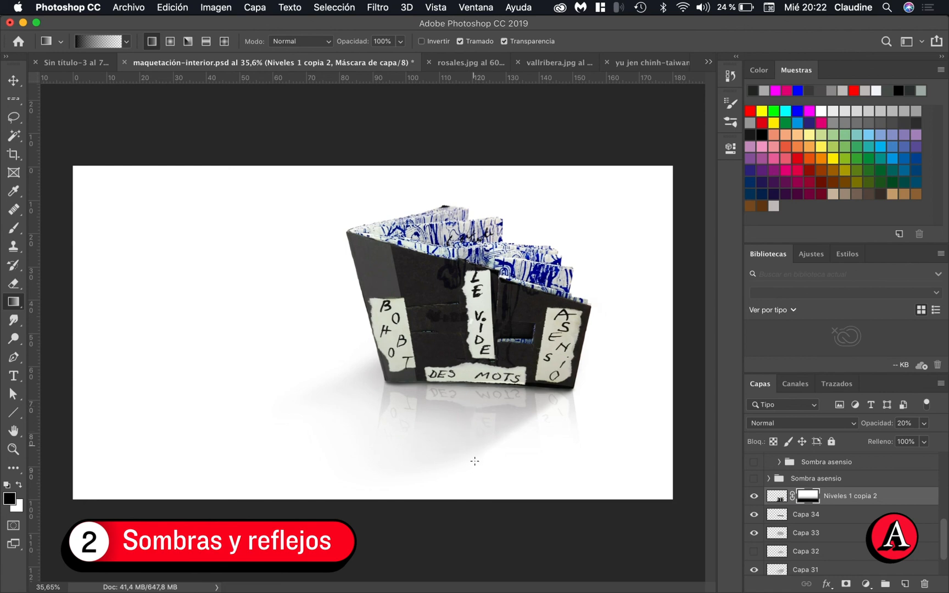
pyautogui.moveTo(474, 460); pyautogui.dragTo(488, 357)
pyautogui.press('super+z')
pyautogui.scroll(-4, 490, 413)
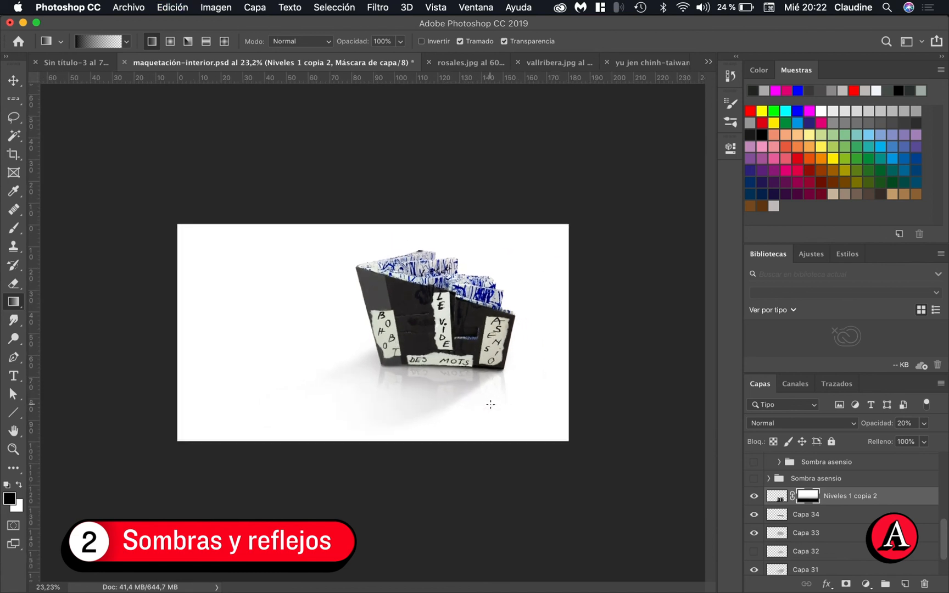
pyautogui.scroll(4, 490, 404)
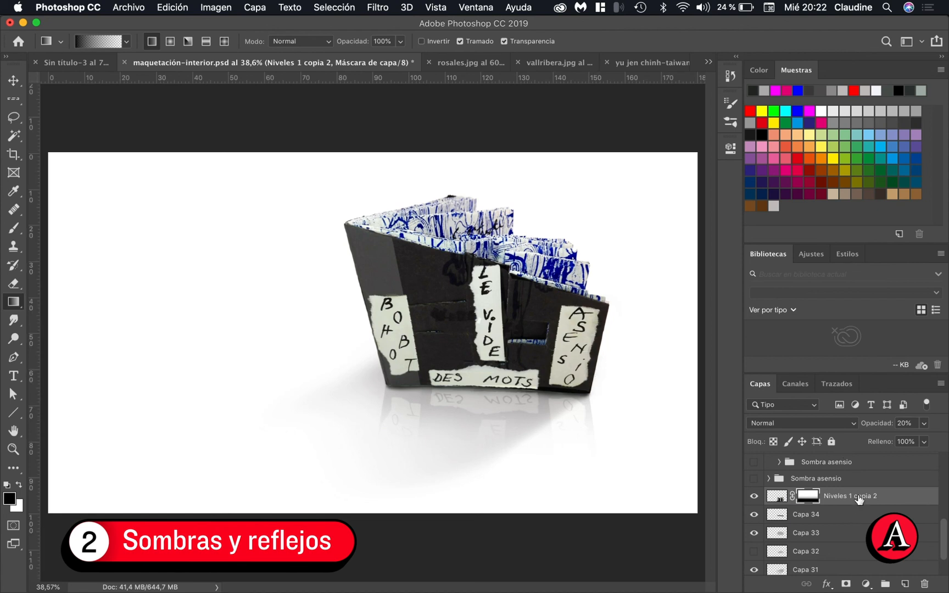
# Group the Niveles 1 copia 2 reflection layer with Capa 34, Capa 33, Capa 32 and Capa 31
pyautogui.scroll(-3, 864, 531)
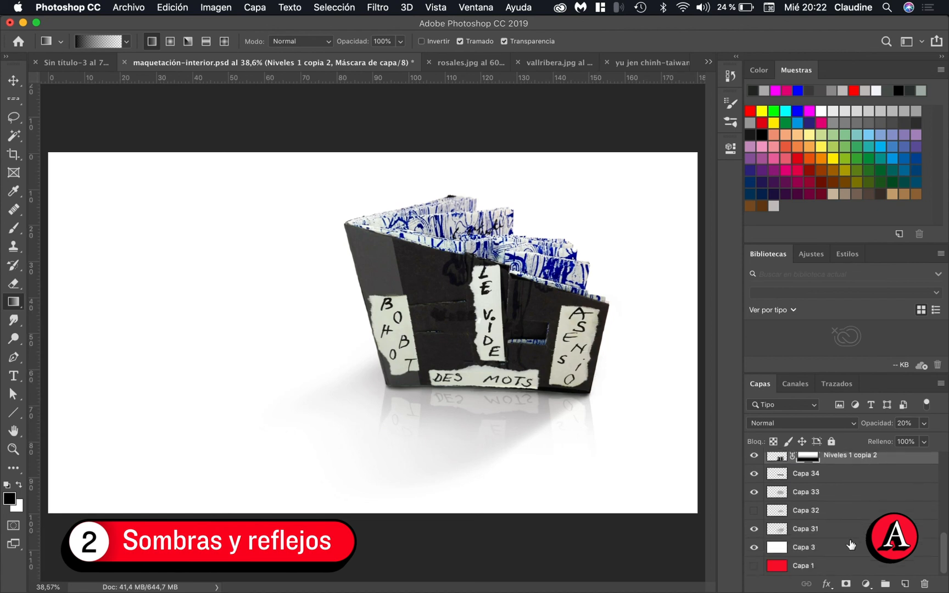
pyautogui.keyDown('shift'); pyautogui.click(849, 534); pyautogui.keyUp('shift')
pyautogui.scroll(3, 850, 537)
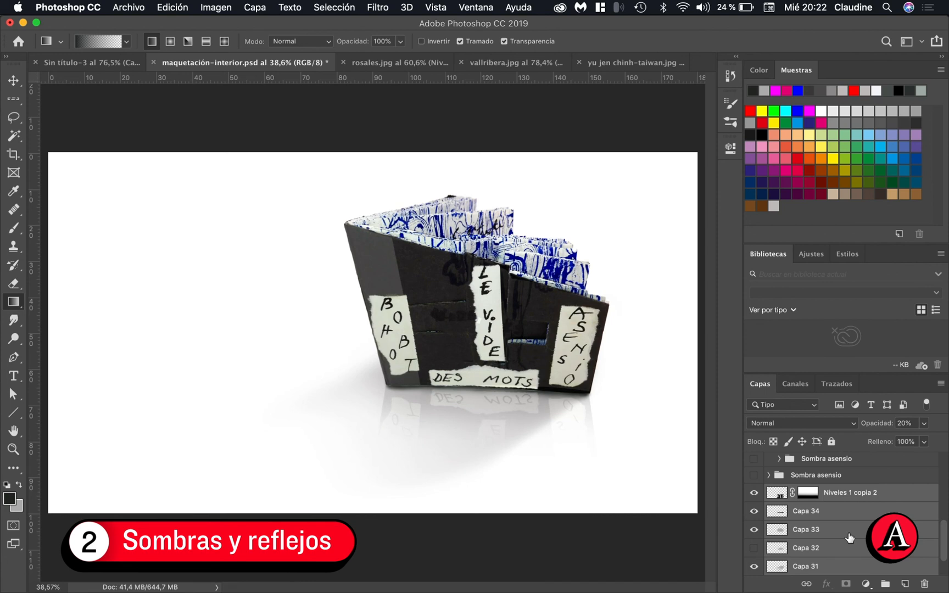
pyautogui.press('super+g')
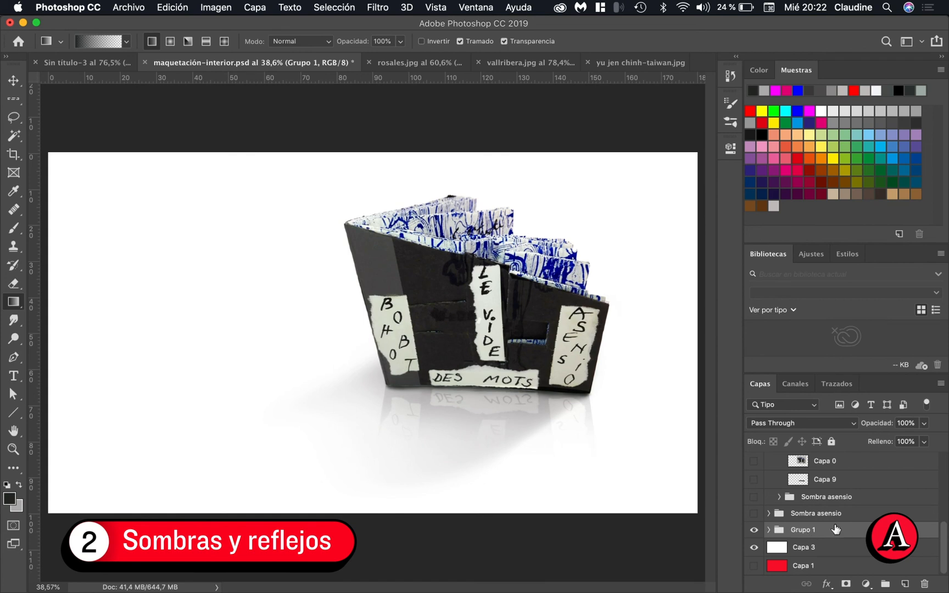
pyautogui.press('space')
pyautogui.moveTo(650, 444); pyautogui.dragTo(609, 442)
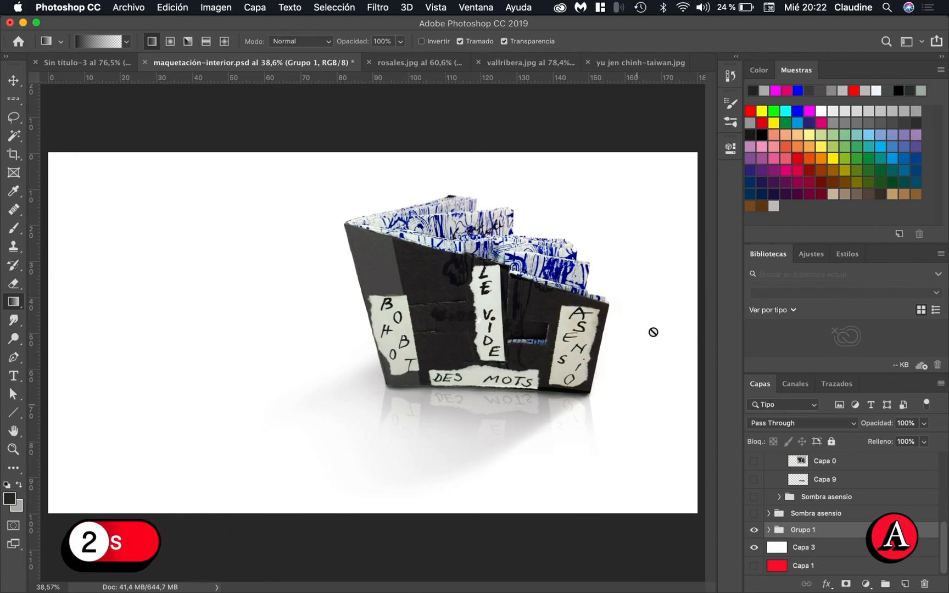